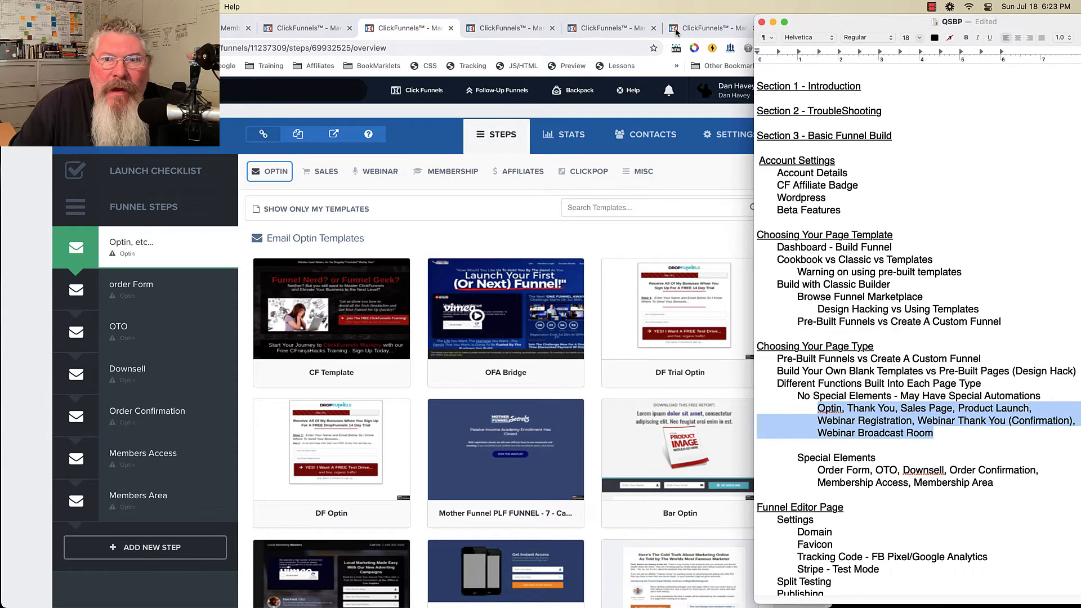
Review the Action To Do and Condition options for a new action on the Lead Magnet ClickPop step, and discard it.
left_click(700, 31)
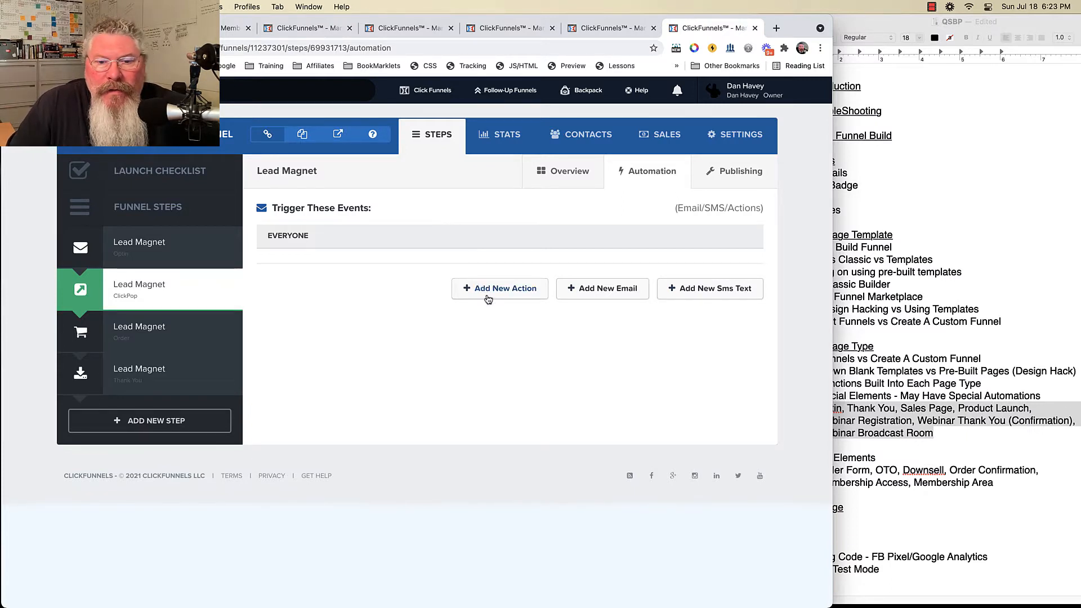
left_click(509, 292)
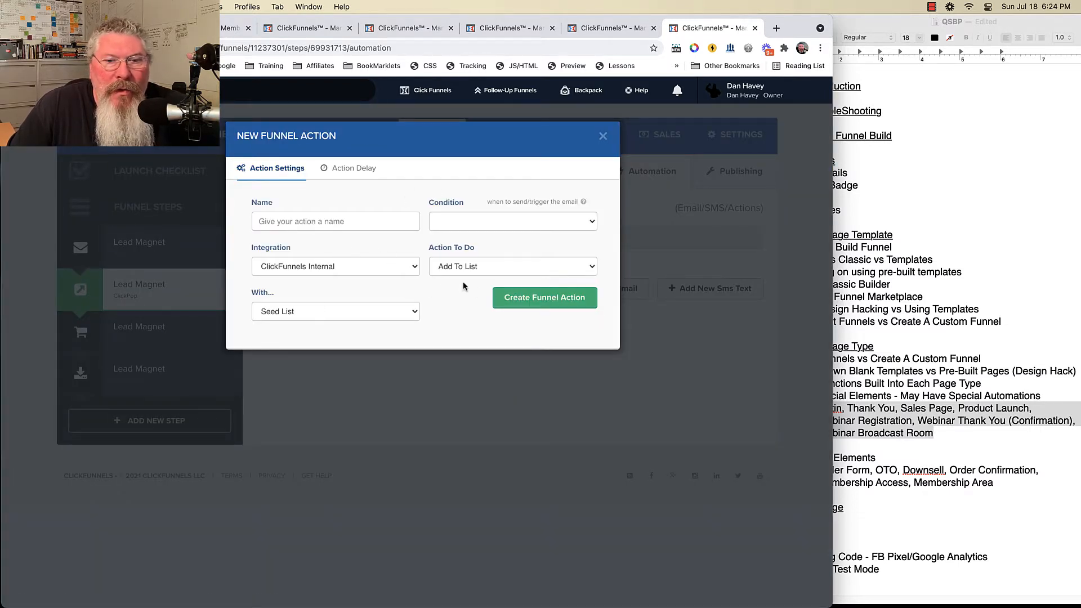
left_click(473, 269)
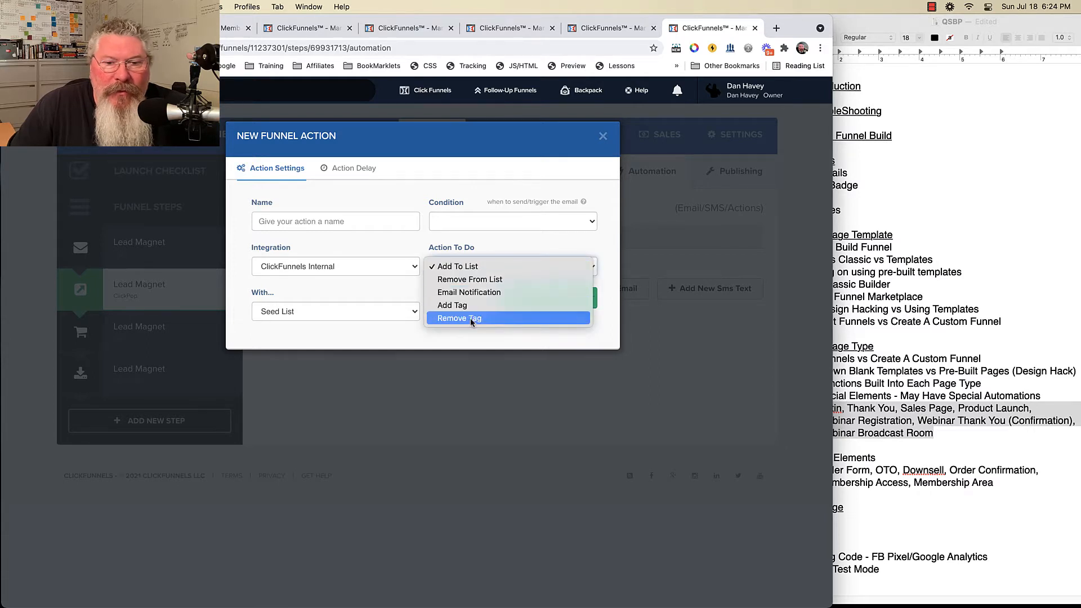
left_click(469, 219)
left_click(469, 221)
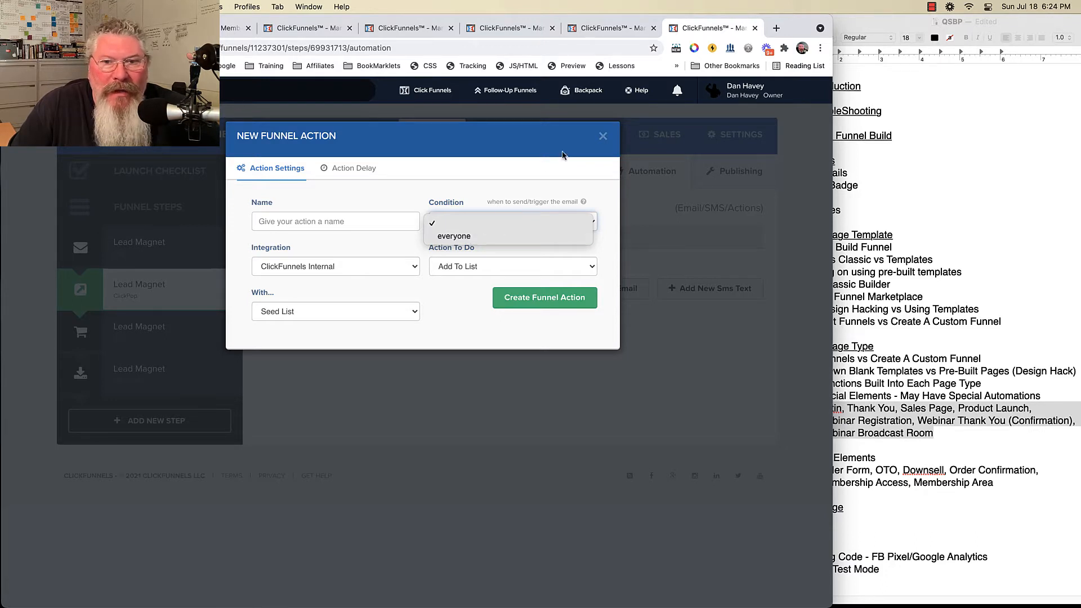
left_click(601, 138)
left_click(602, 138)
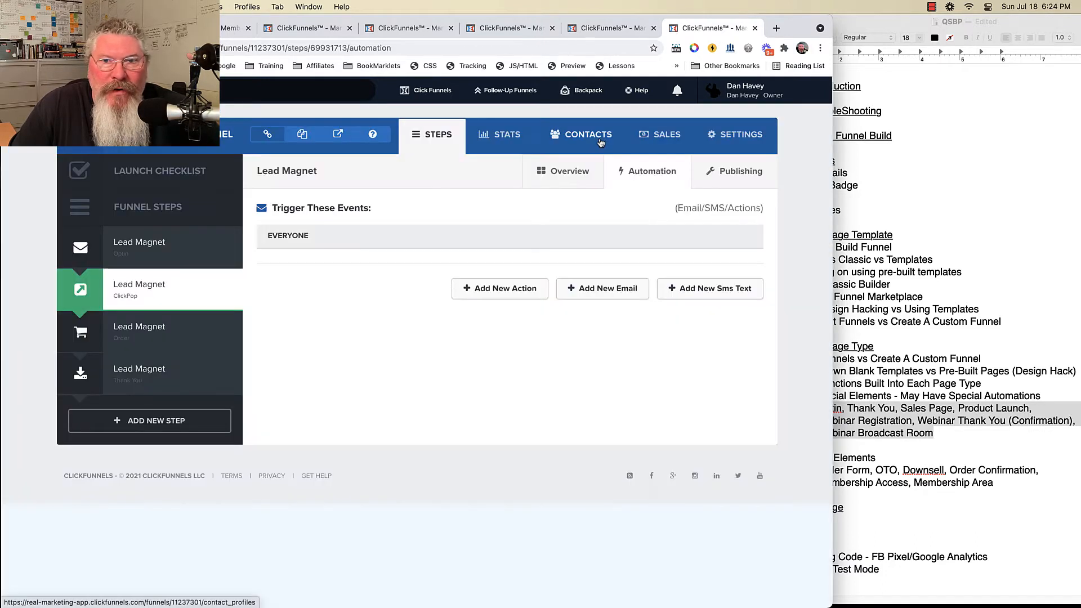
Compare the automation trigger events of the Thank You Page, Launch Page 1 and Order funnel steps.
left_click(892, 438)
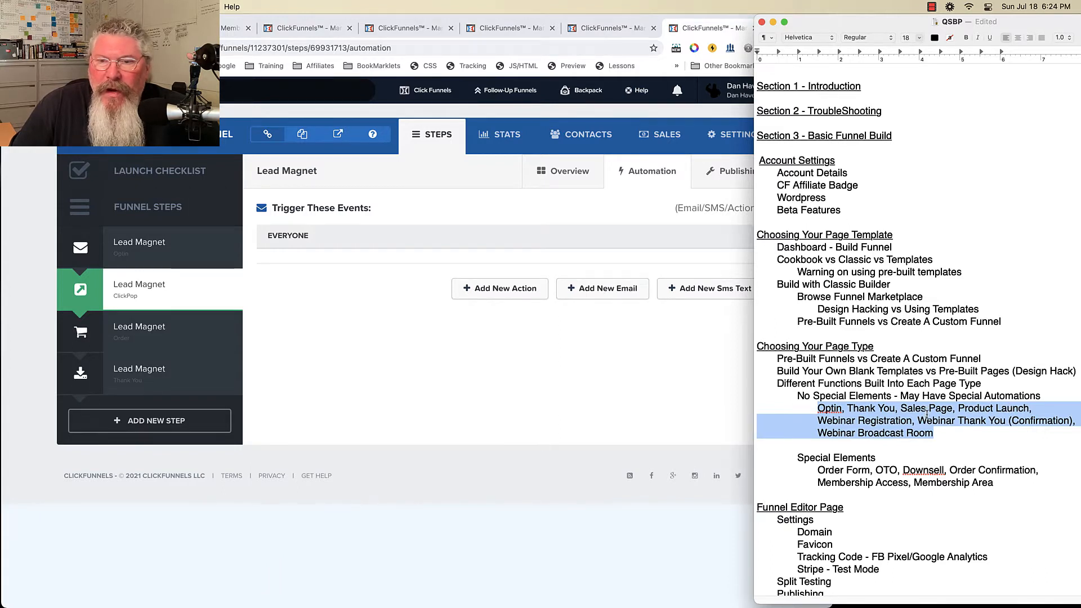
left_click(617, 31)
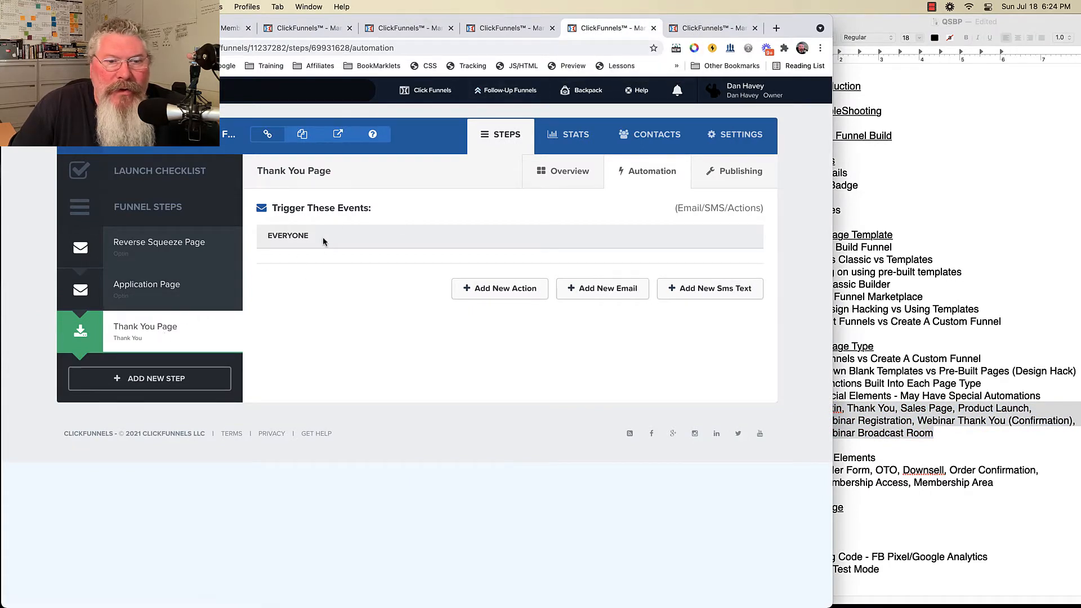
left_click(513, 28)
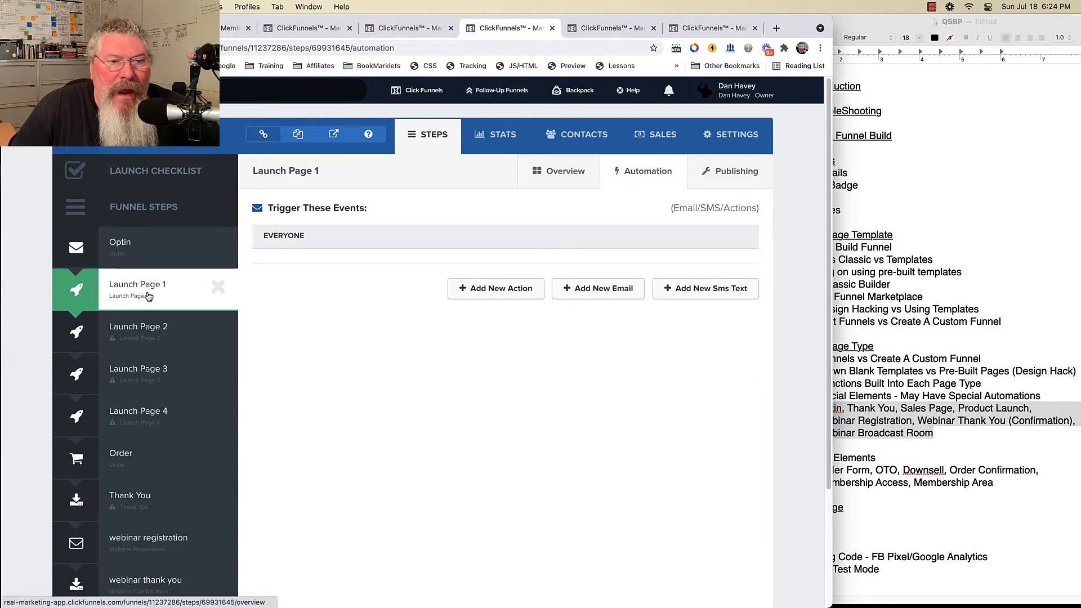
left_click(131, 461)
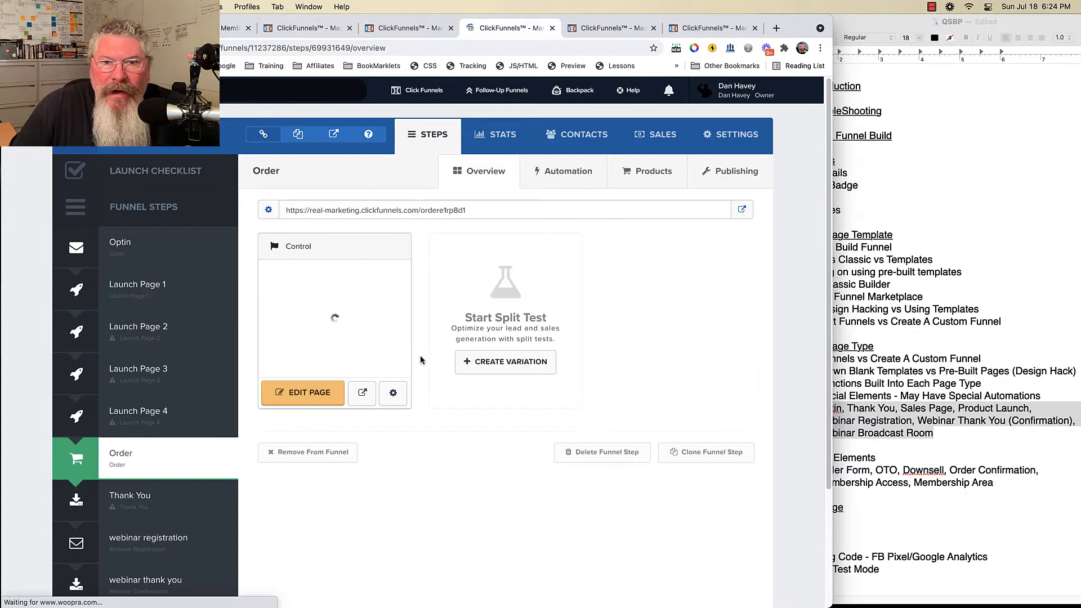
left_click(562, 179)
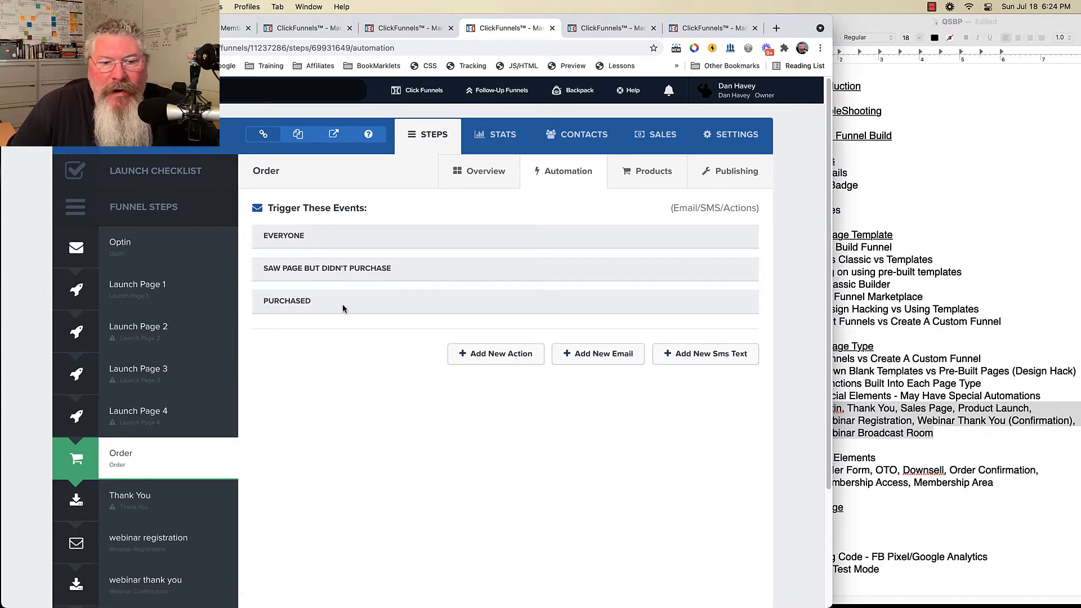
Draft an Order action adding contacts matching "saw page but didn't purchase" to the Mamma Luigis Coupon list, and close it unsaved.
left_click(486, 360)
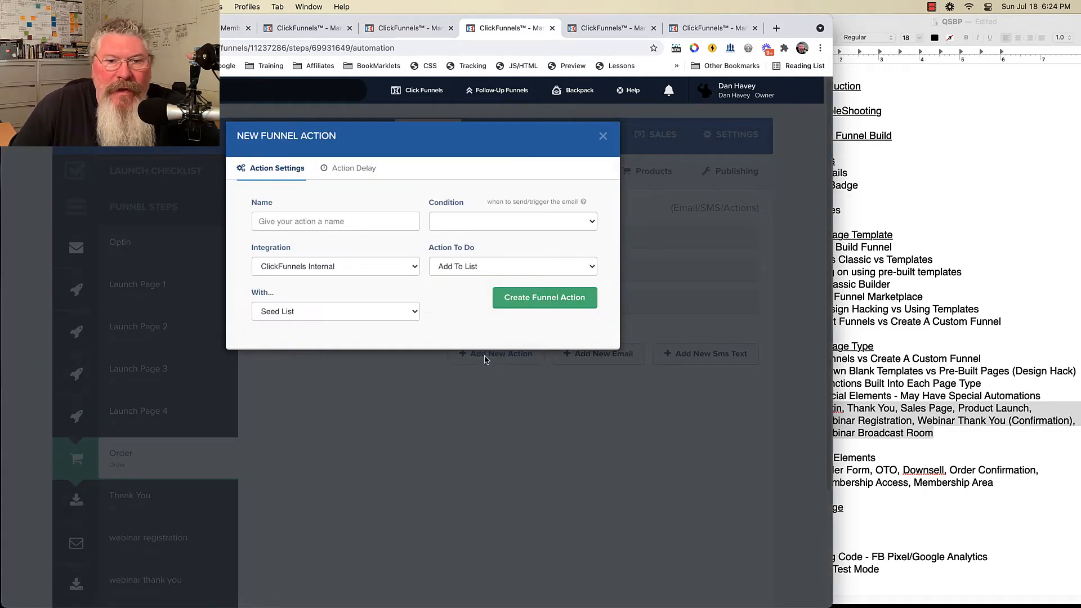
left_click(480, 224)
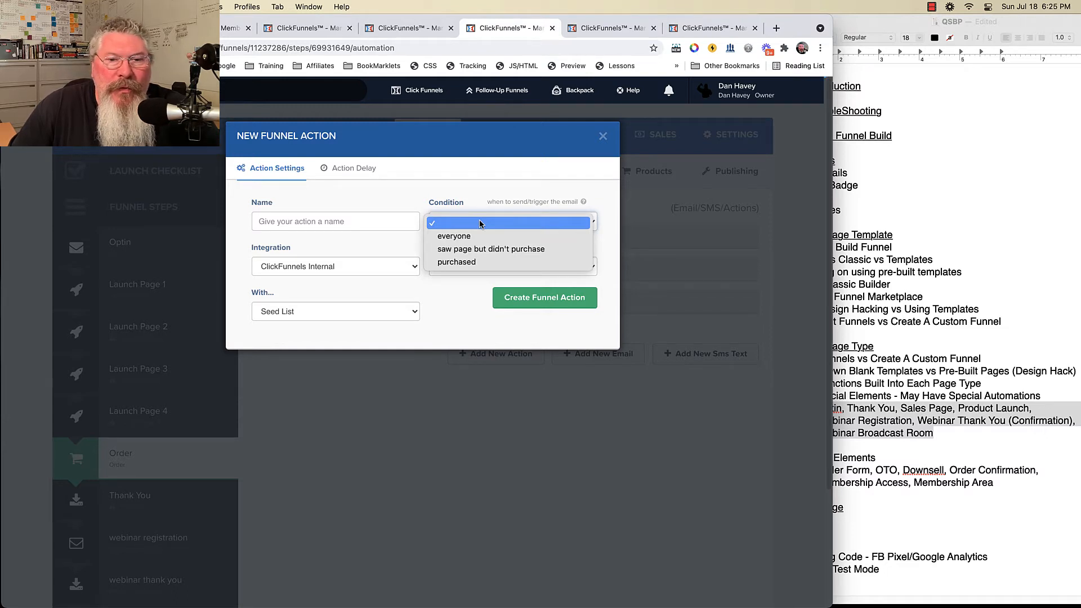
left_click(479, 250)
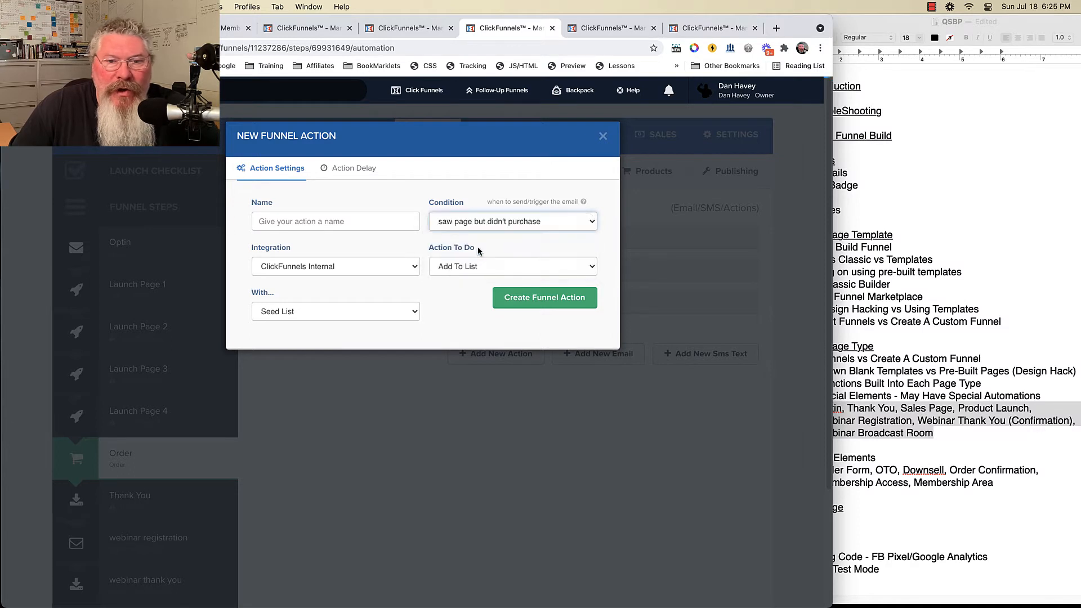
left_click(362, 315)
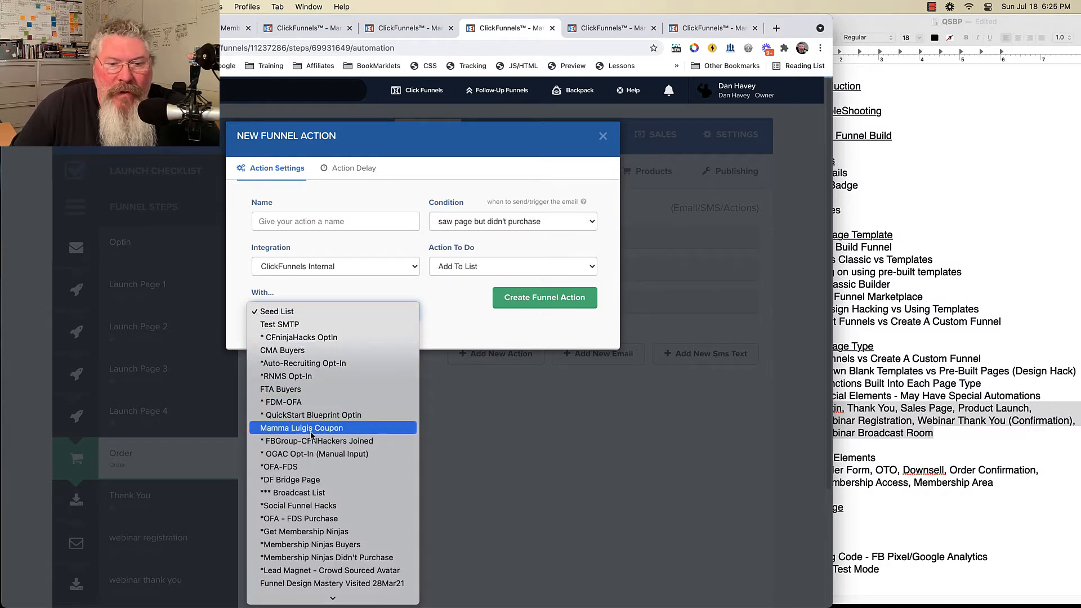
left_click(315, 432)
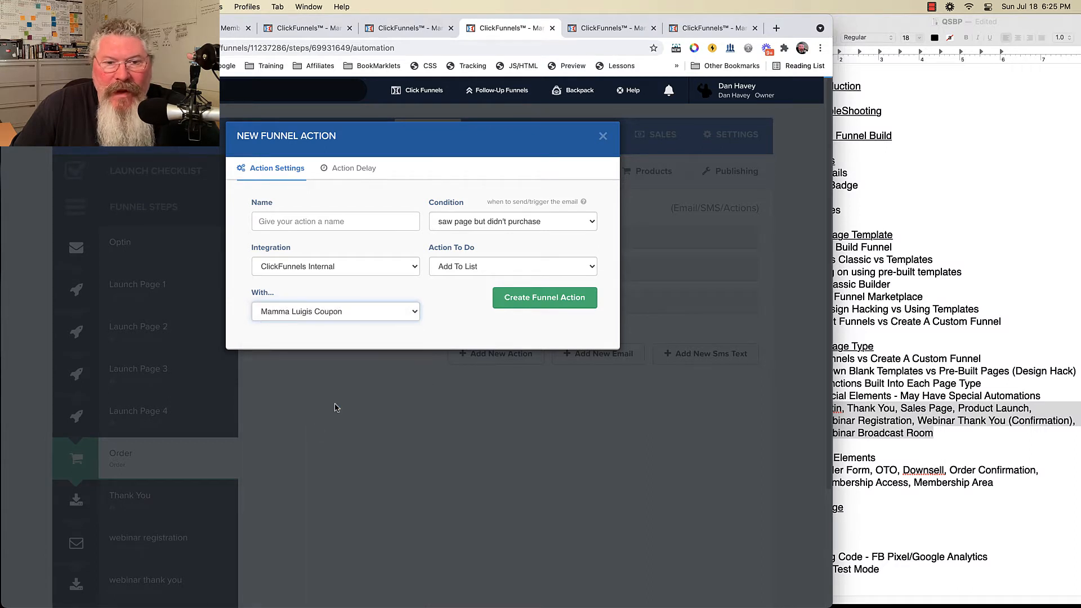
left_click(504, 267)
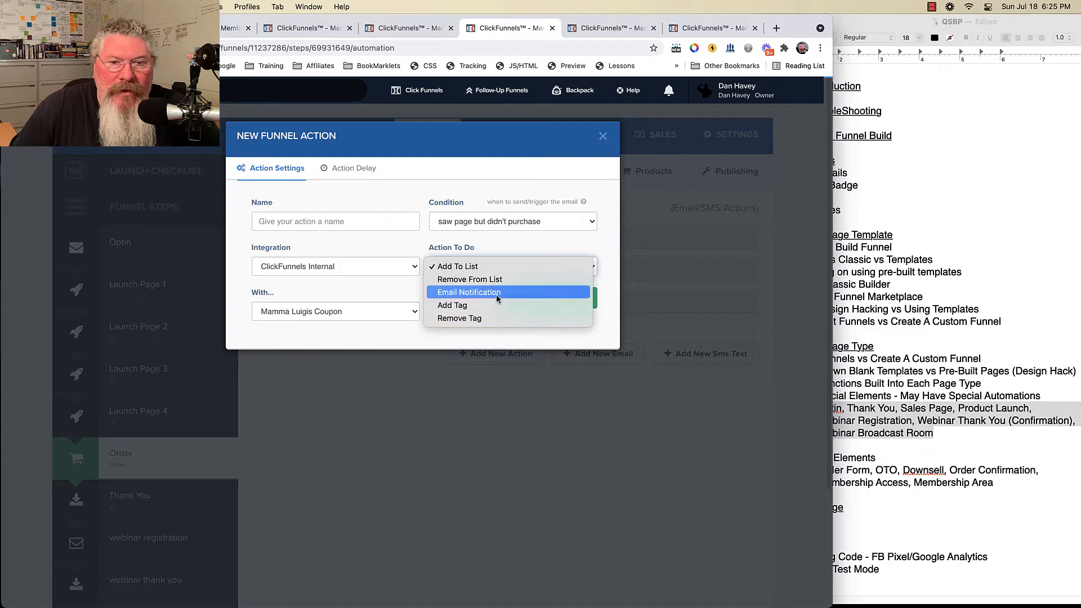
left_click(603, 139)
left_click(604, 139)
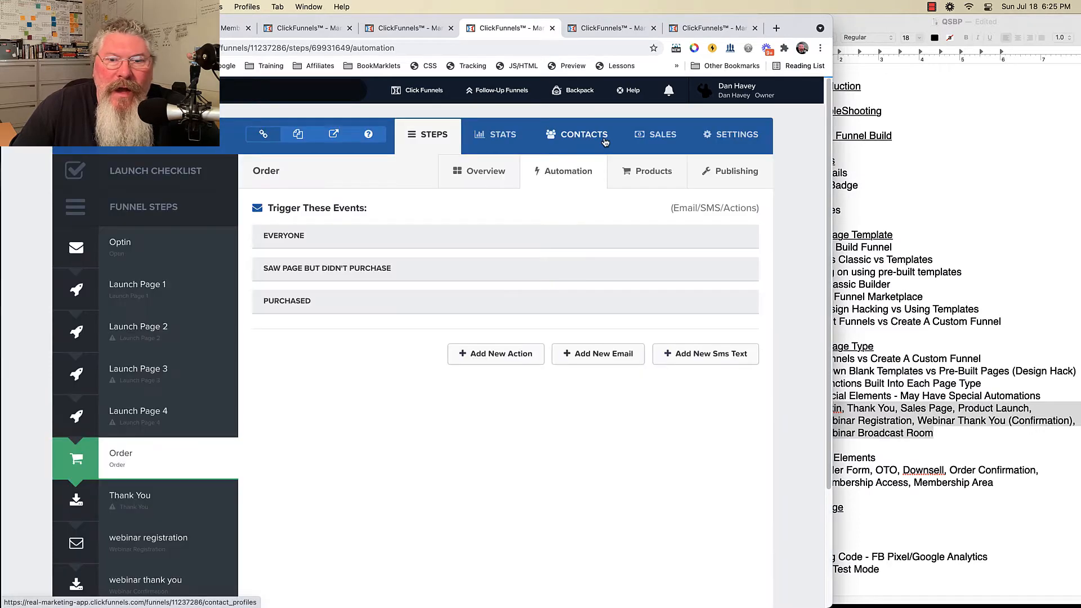
Draft an Order email with the condition "saw page but didn't purchase", browse the email templates, and close it unsaved.
left_click(582, 353)
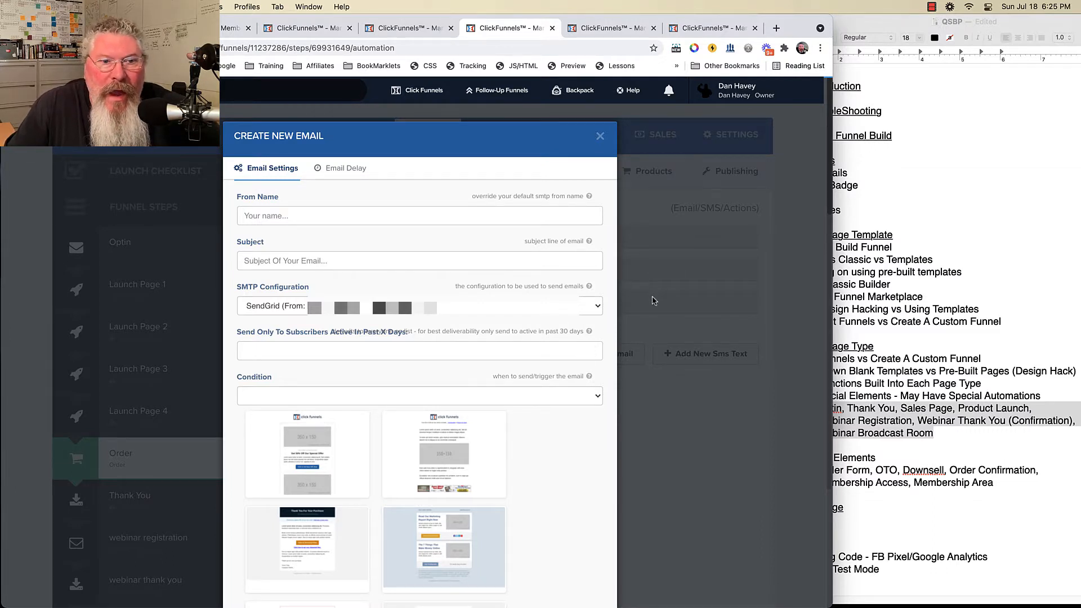
left_click(302, 396)
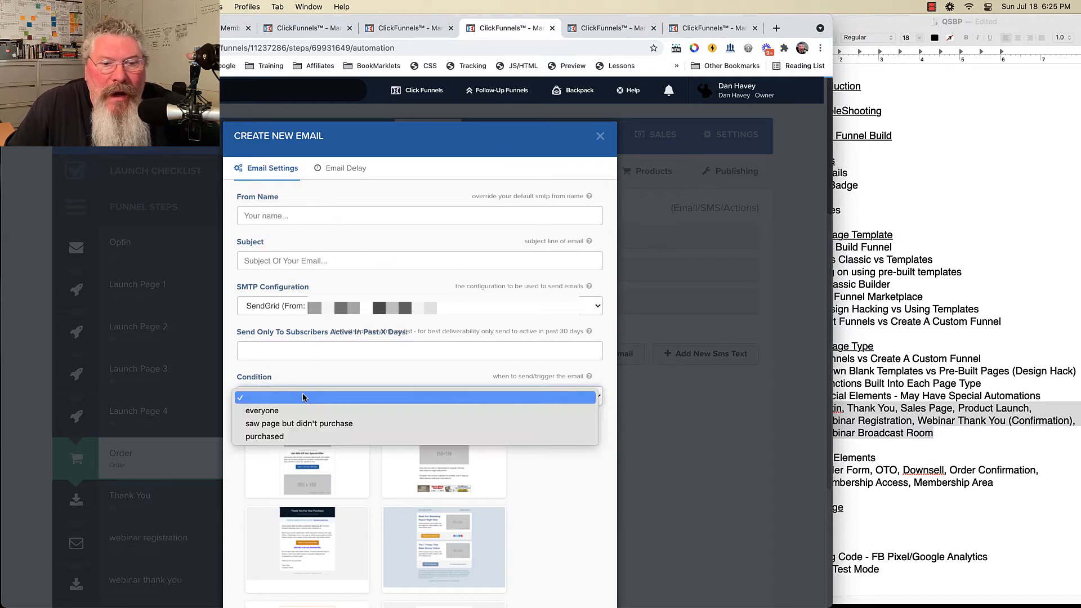
left_click(317, 424)
mouse_move(351, 424)
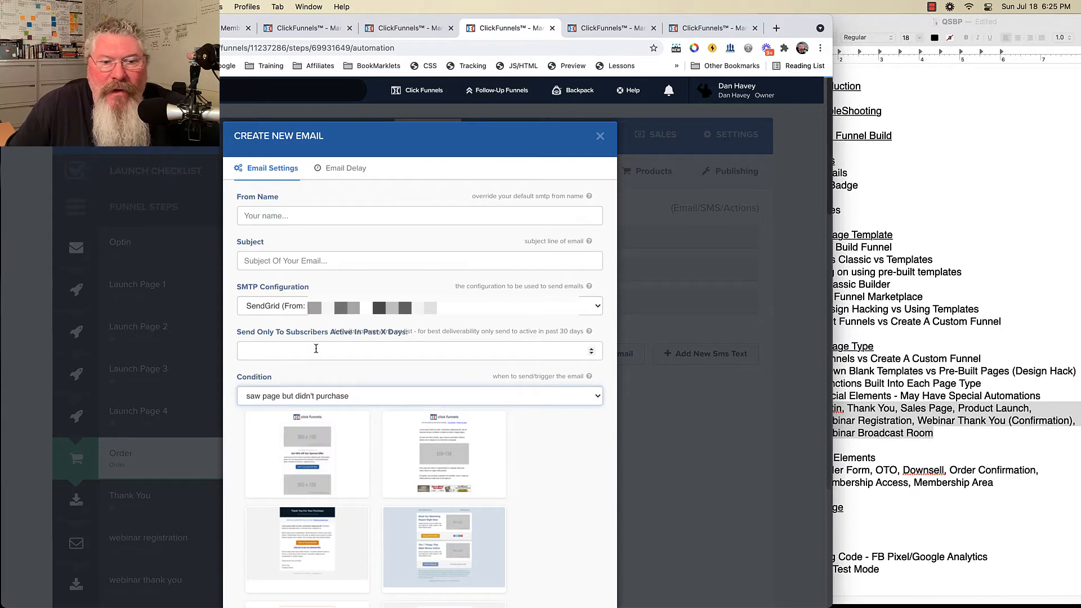
scroll(337, 357, "down", 5)
mouse_move(418, 438)
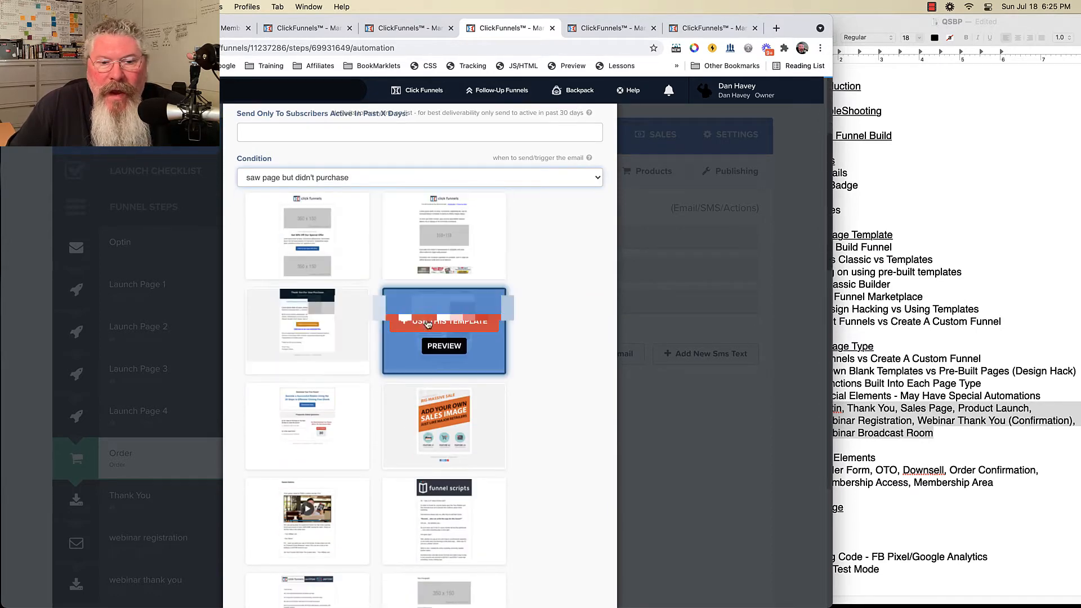
scroll(418, 439, "down", 8)
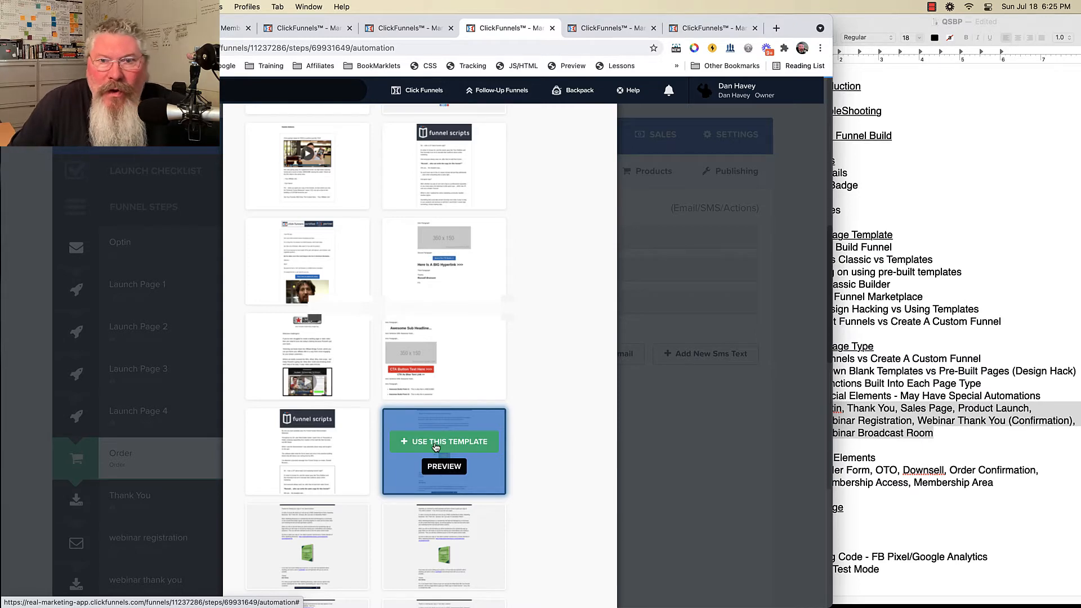
scroll(437, 448, "up", 10)
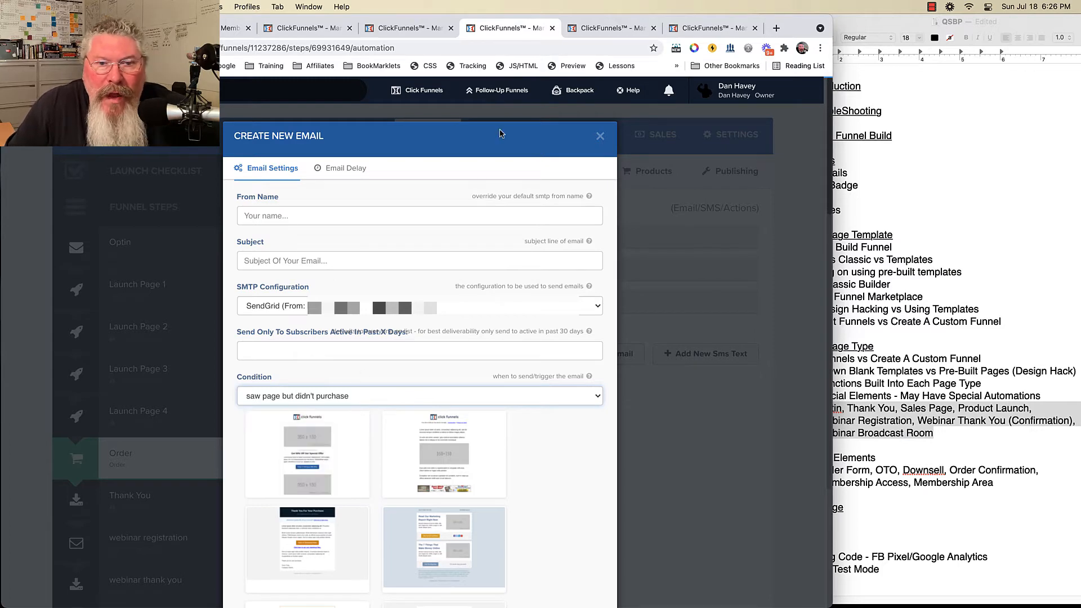
left_click(600, 137)
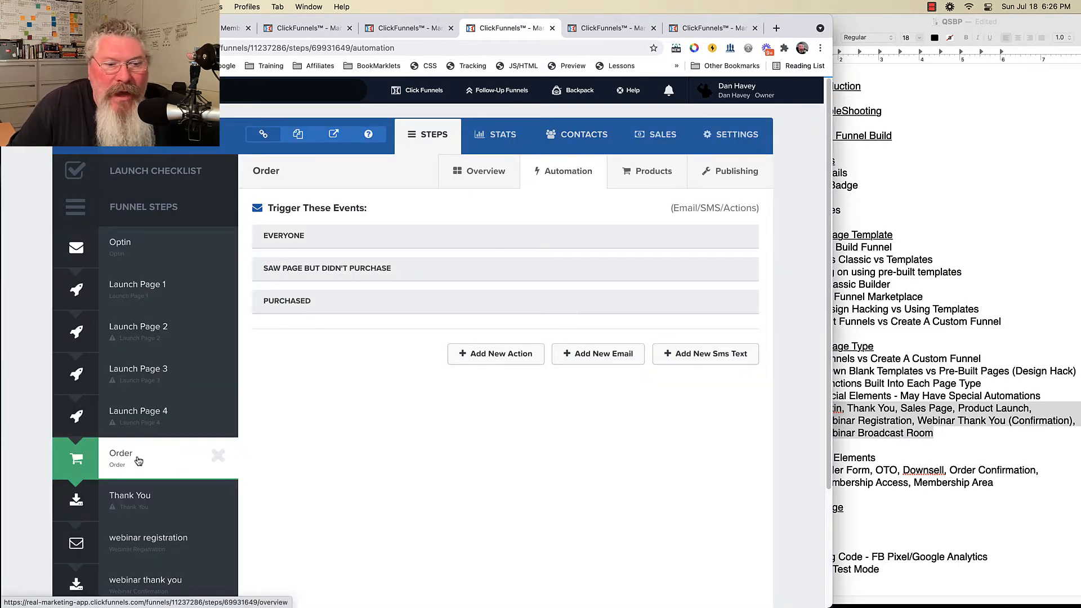
Examine the automation trigger events of the webinar registration and webinar thank you steps.
scroll(130, 459, "down", 2)
left_click(137, 505)
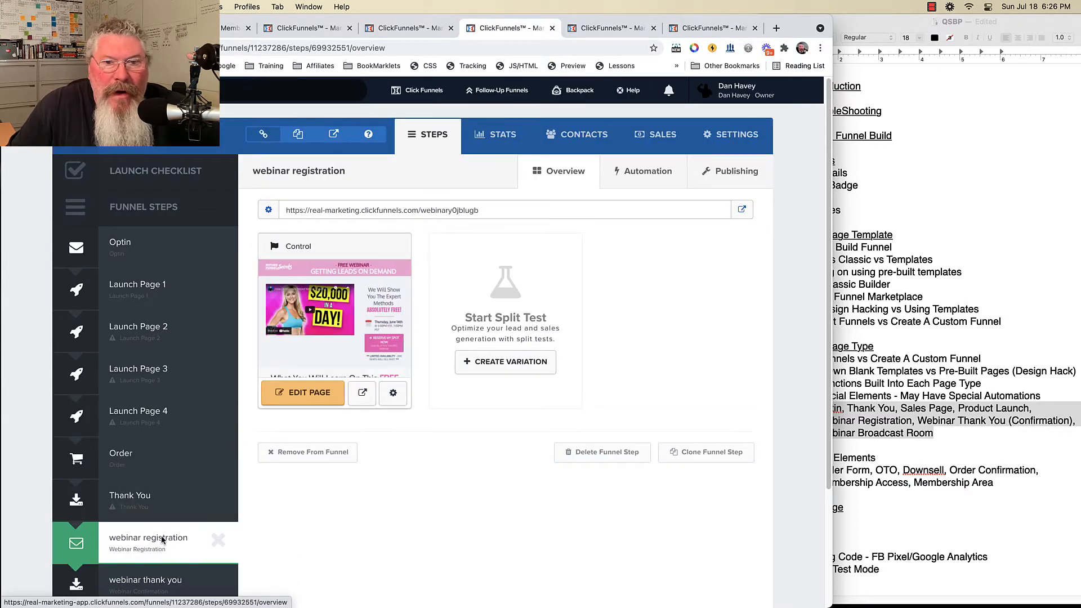
left_click(641, 174)
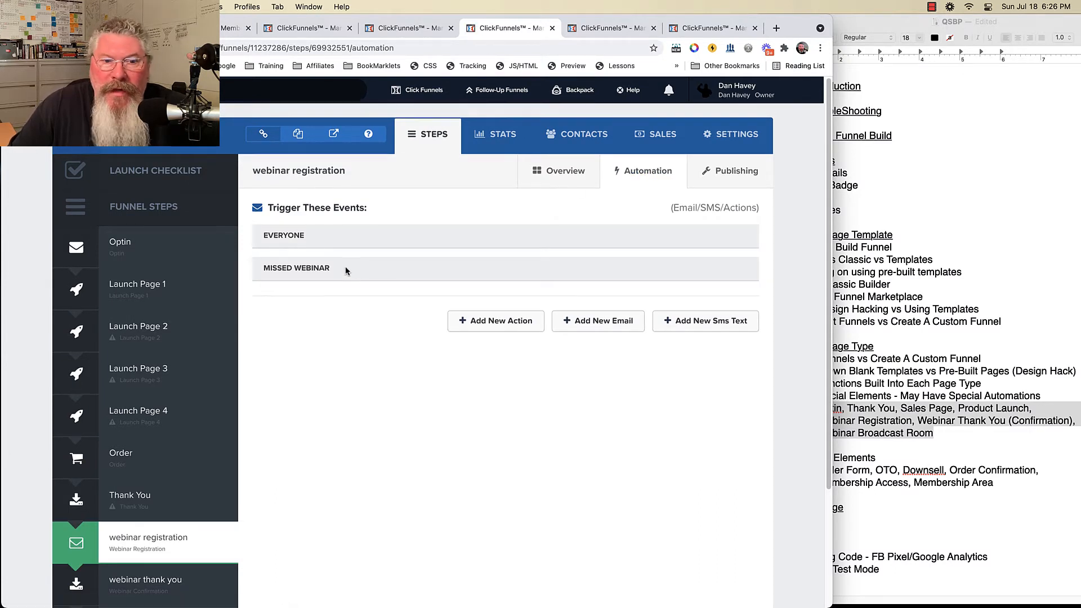
scroll(346, 271, "down", 1)
left_click(144, 558)
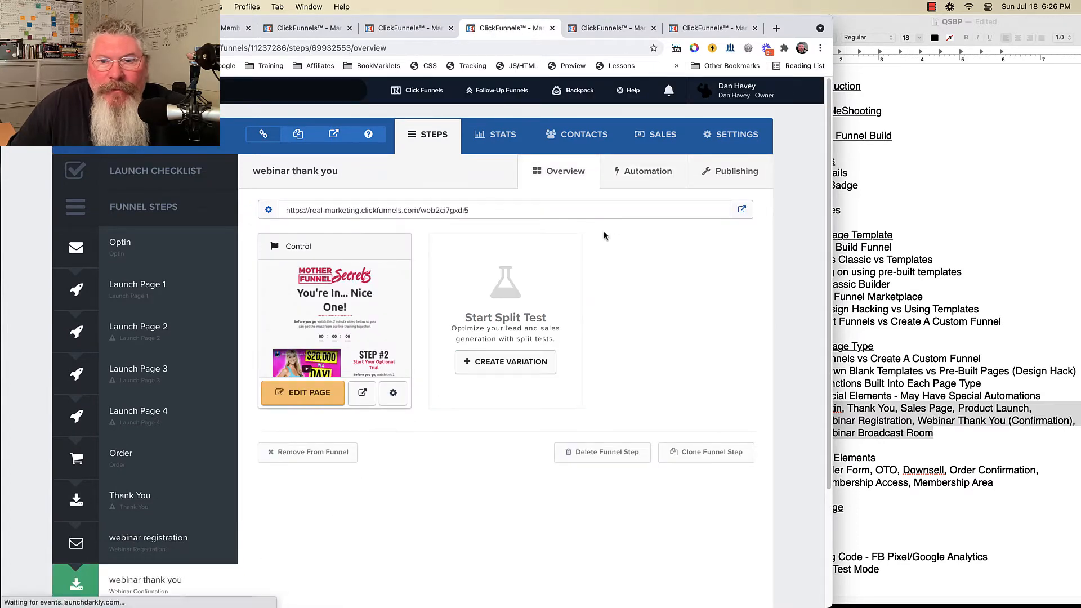
left_click(638, 176)
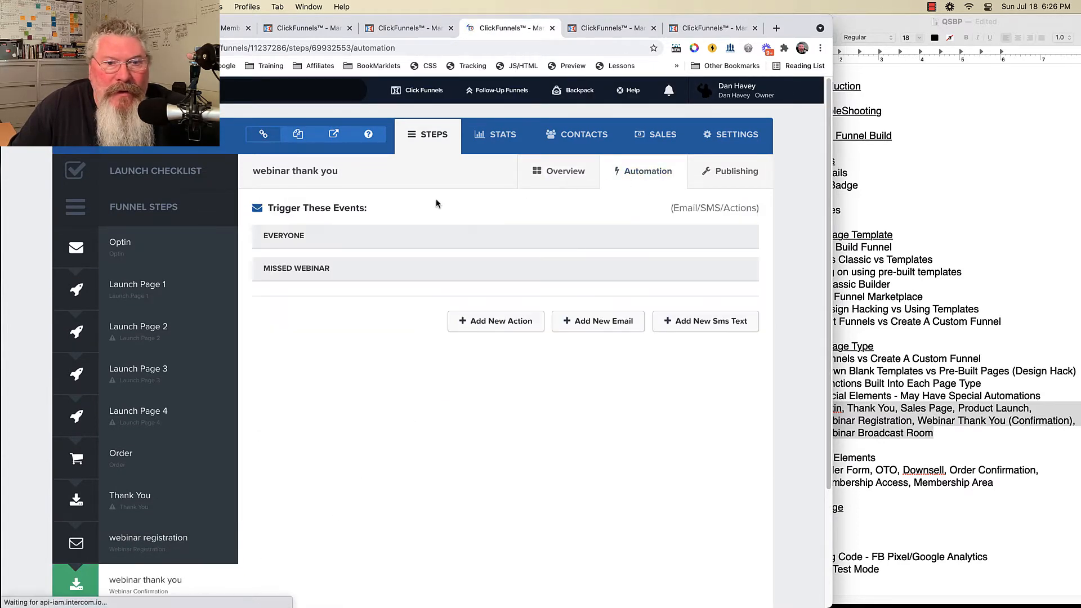
Examine the automation trigger events of the webinar broadcast room step.
scroll(324, 272, "down", 3)
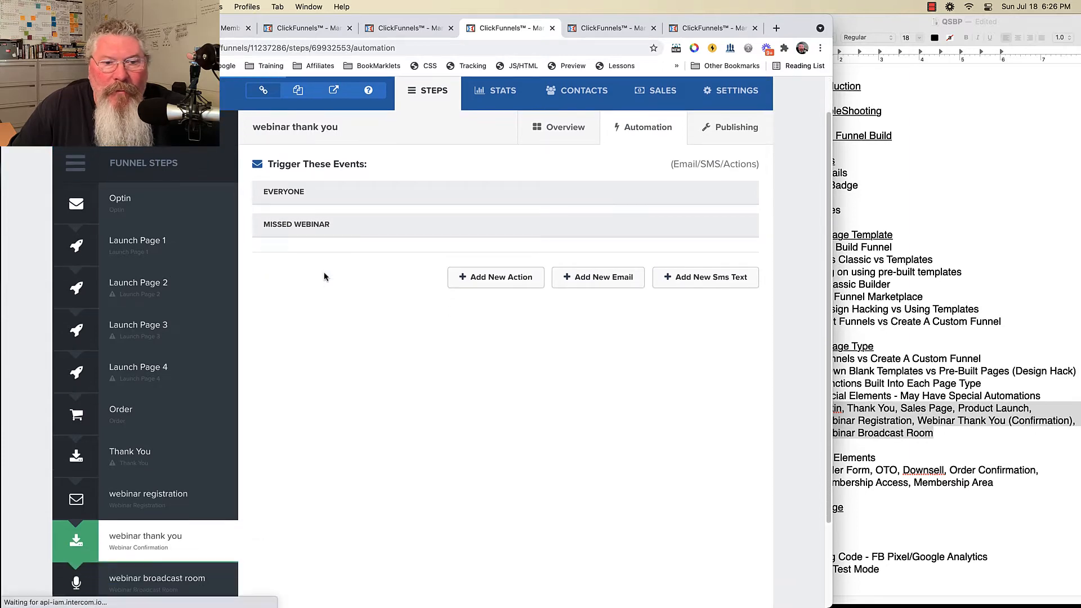
left_click(146, 533)
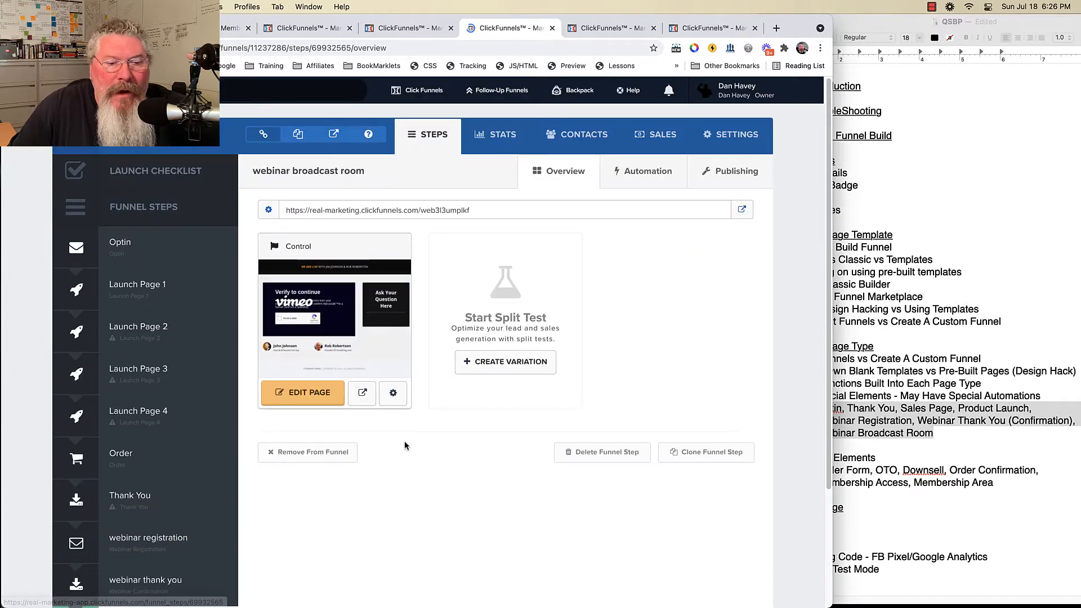
left_click(645, 174)
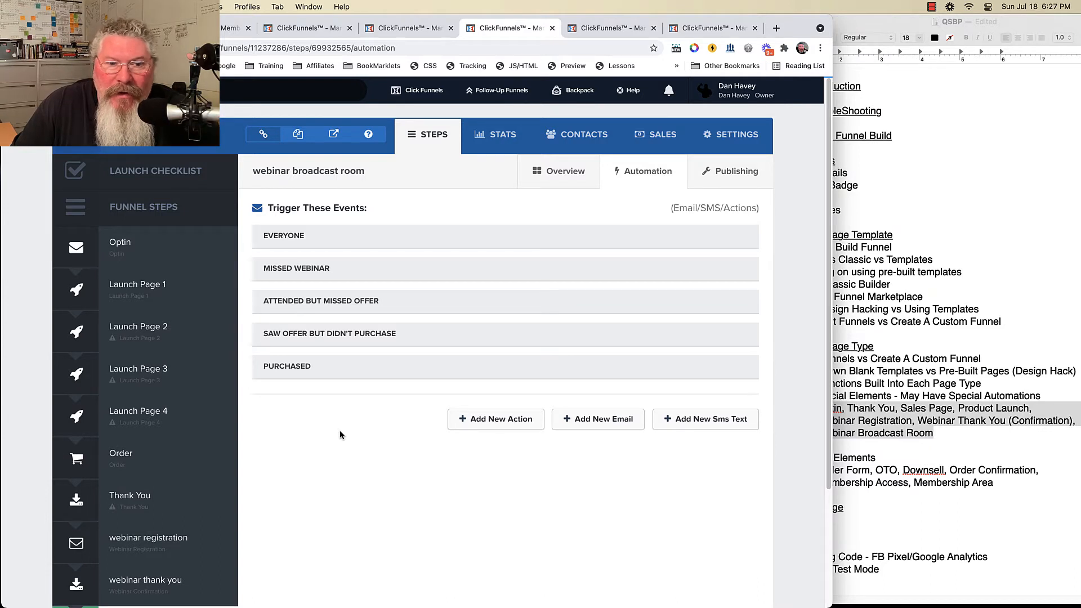
scroll(282, 461, "down", 1)
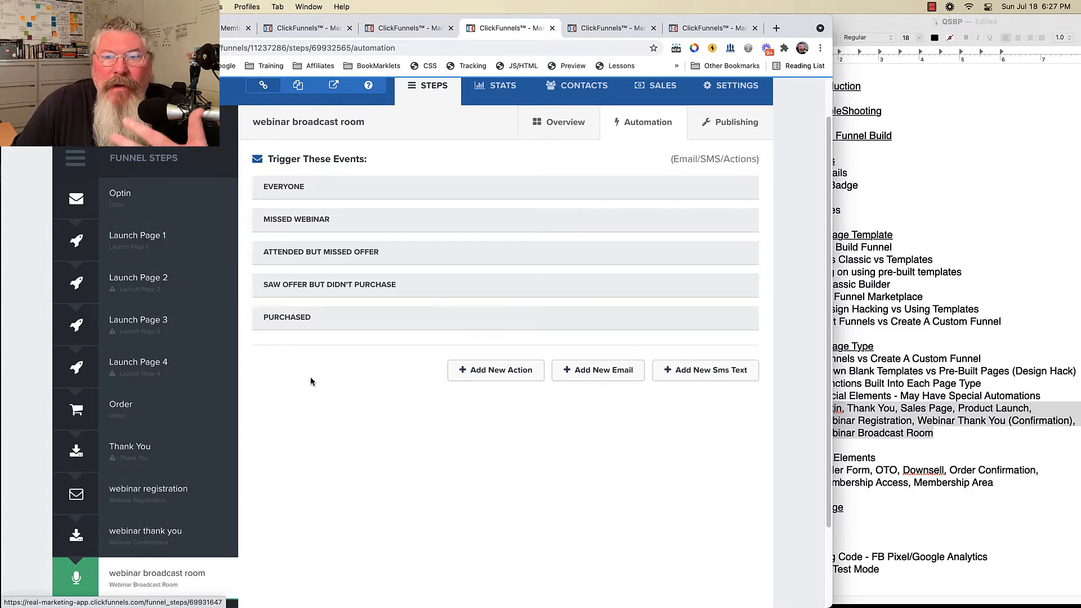
scroll(310, 376, "up", 1)
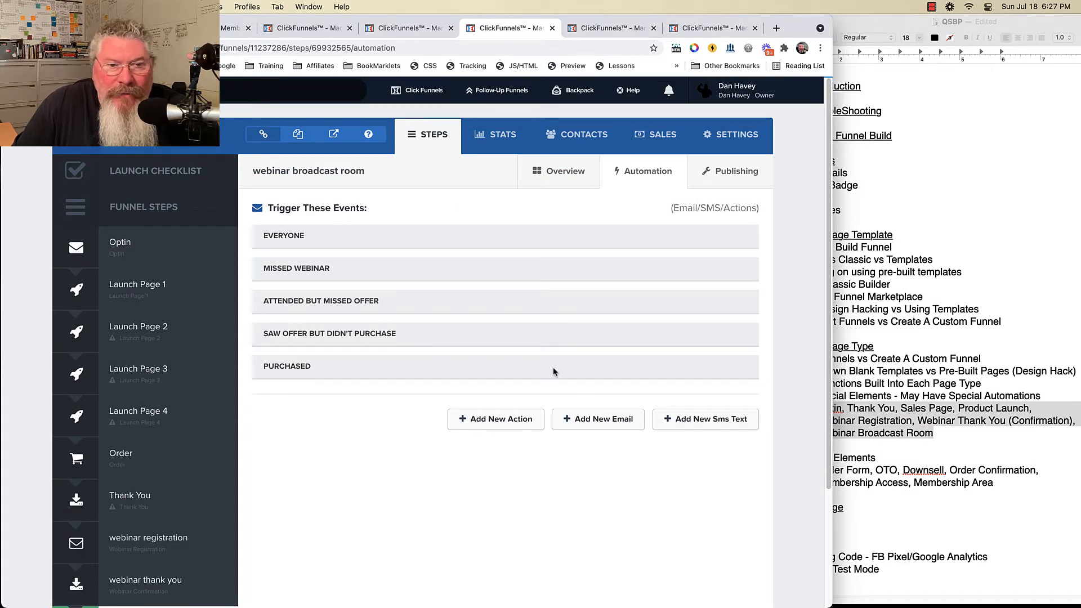
Switch to the QSBP notes and select the page types from Optin through Webinar Broadcast Room.
left_click(924, 433)
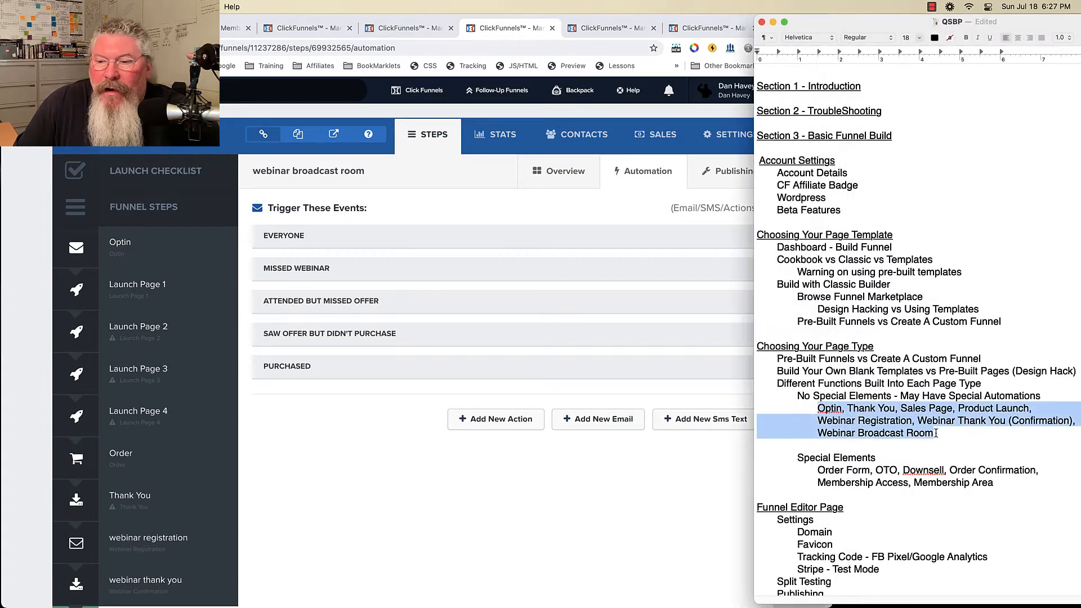
left_click_drag(937, 433, 820, 409)
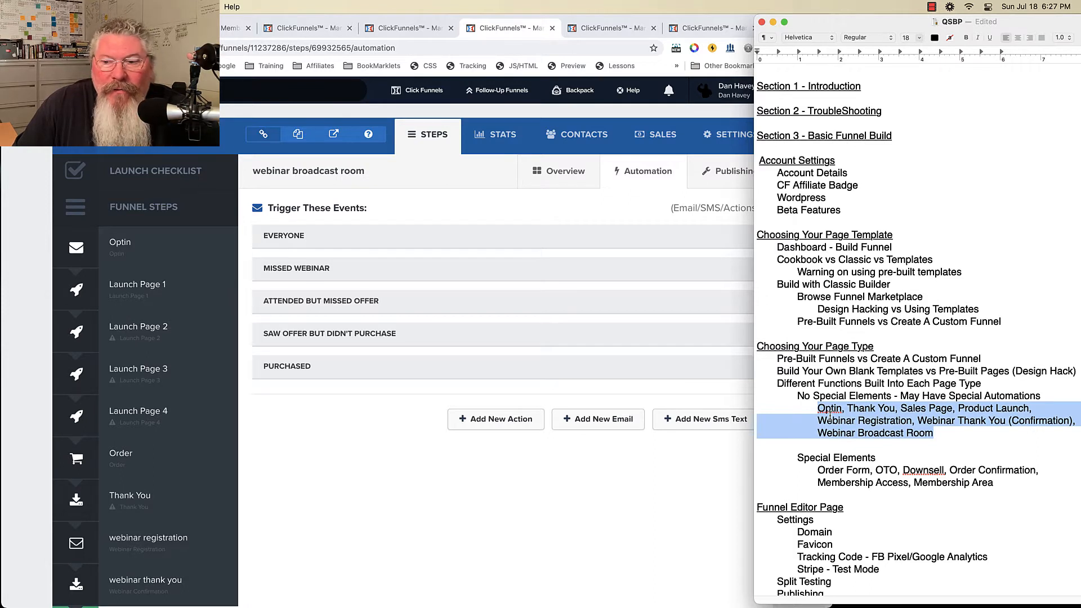
Select the Special Elements page types from Order Form through Membership Area in the QSBP notes.
left_click(397, 457)
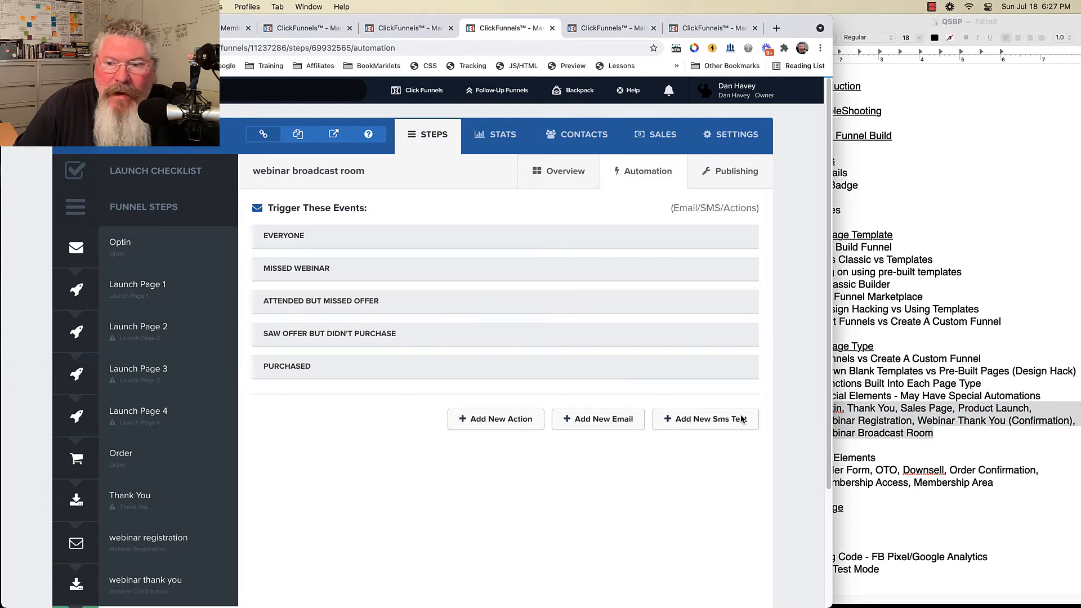
left_click(884, 446)
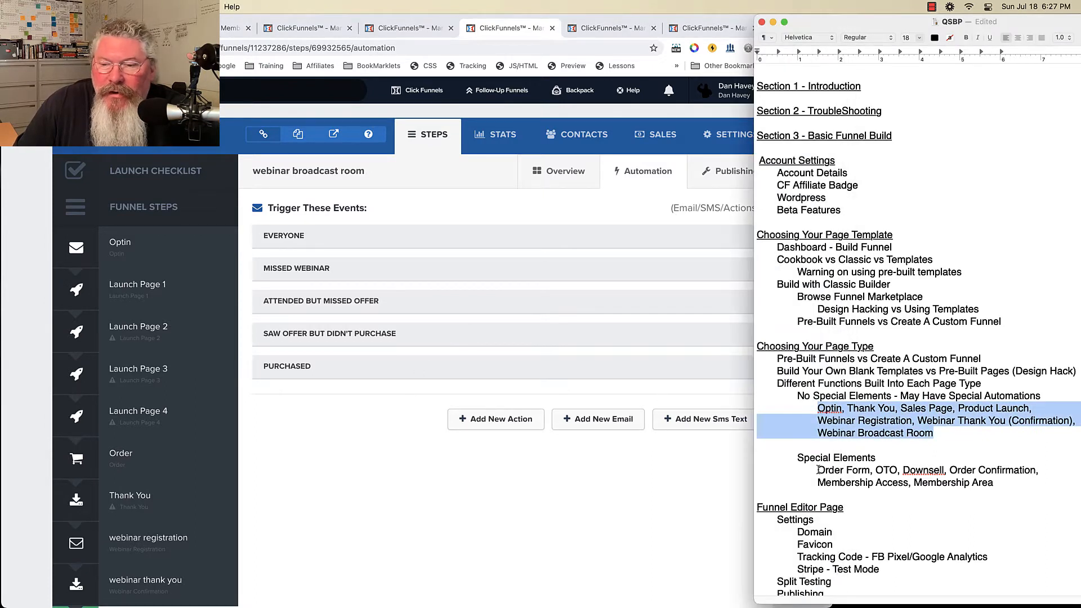
left_click_drag(819, 470, 992, 482)
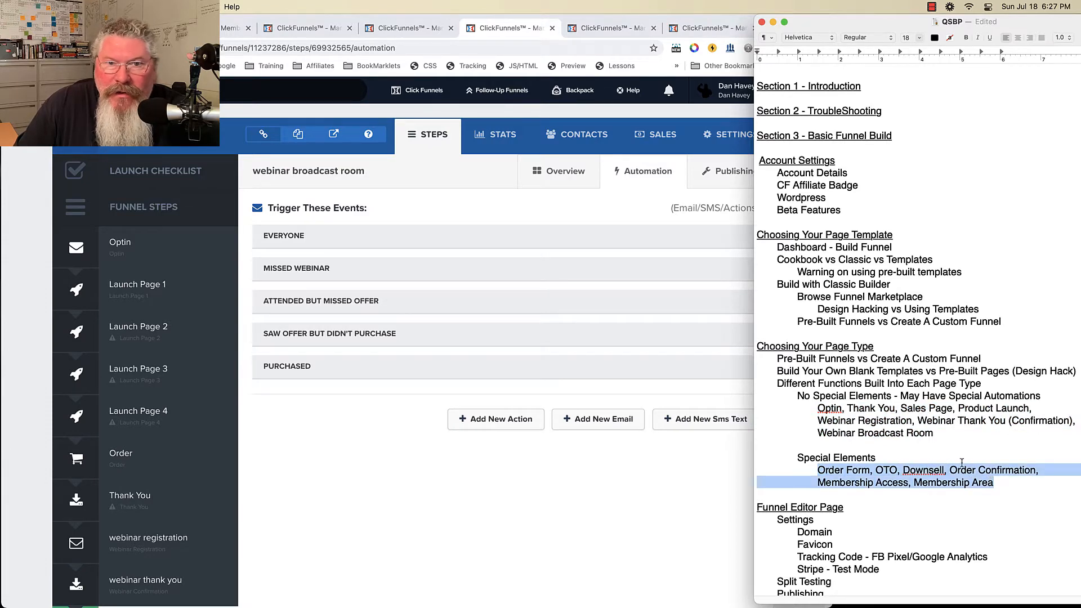
Switch to the ClickFunnels funnel containing the OTO and Downsell steps and open its order Form step.
left_click(408, 33)
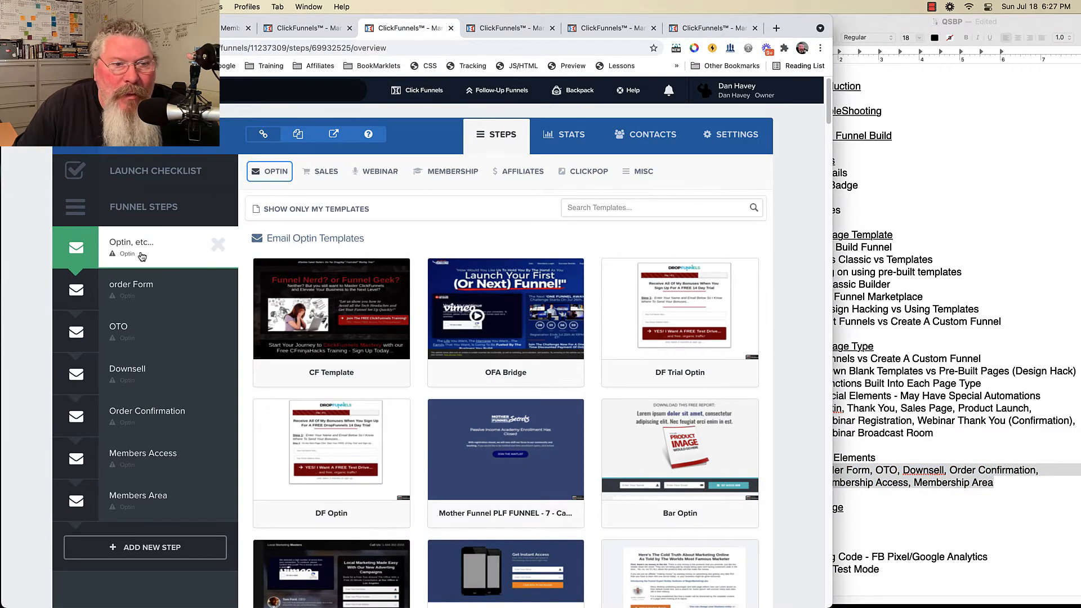
left_click(130, 293)
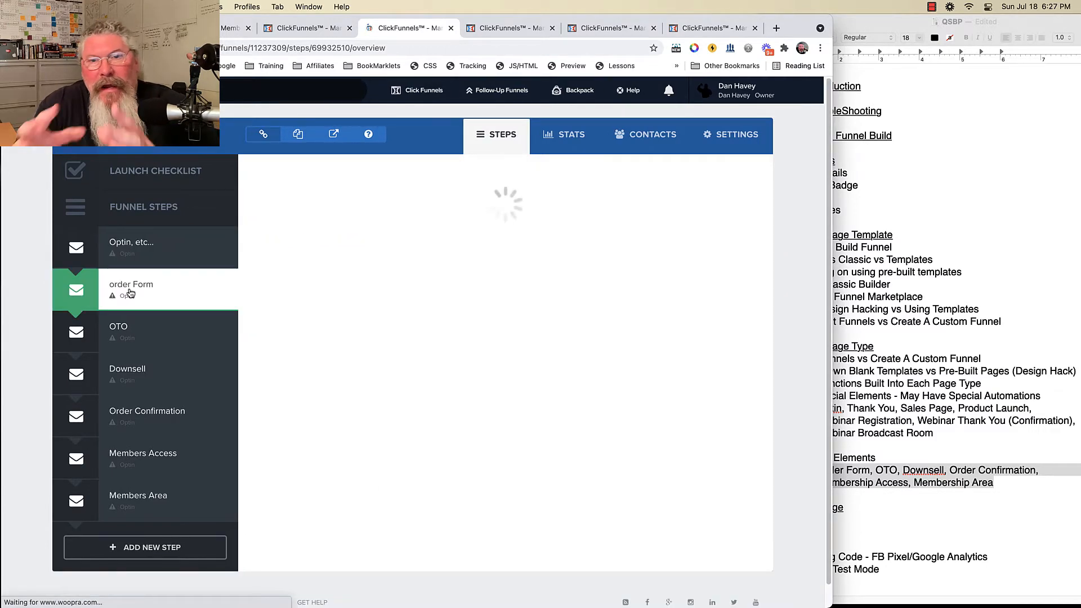
Review the steps of the other open funnels, including the webinar broadcast room, and return to the order Form step.
left_click(591, 33)
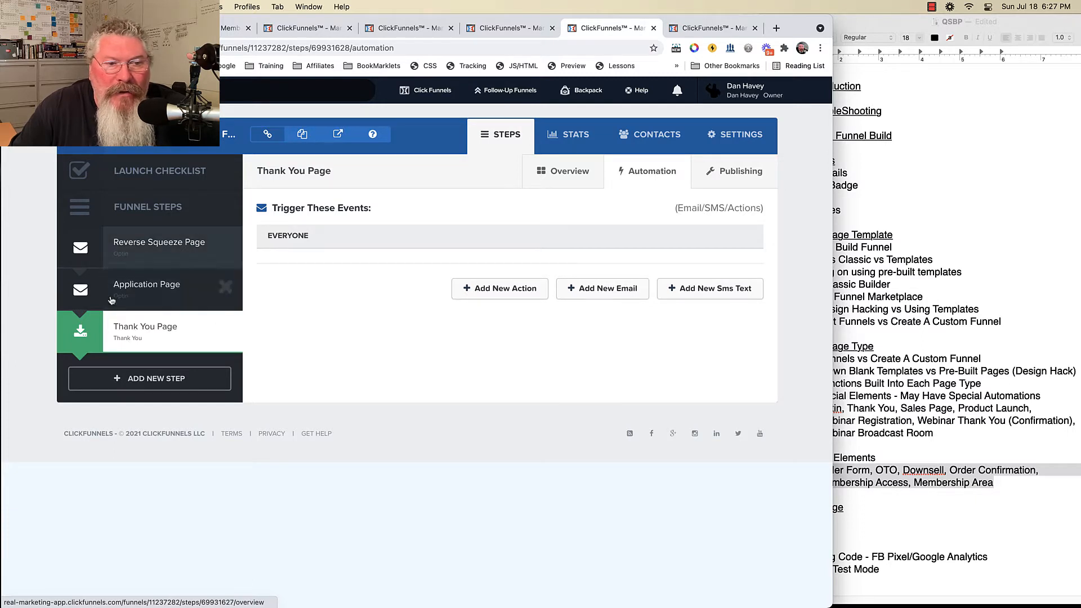
left_click(691, 32)
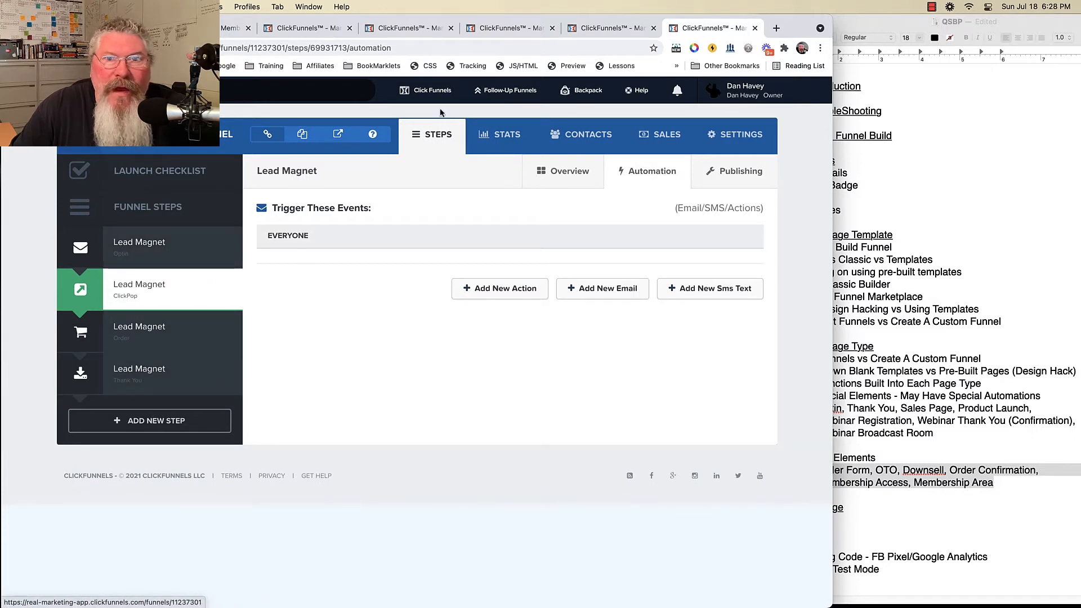
left_click(498, 32)
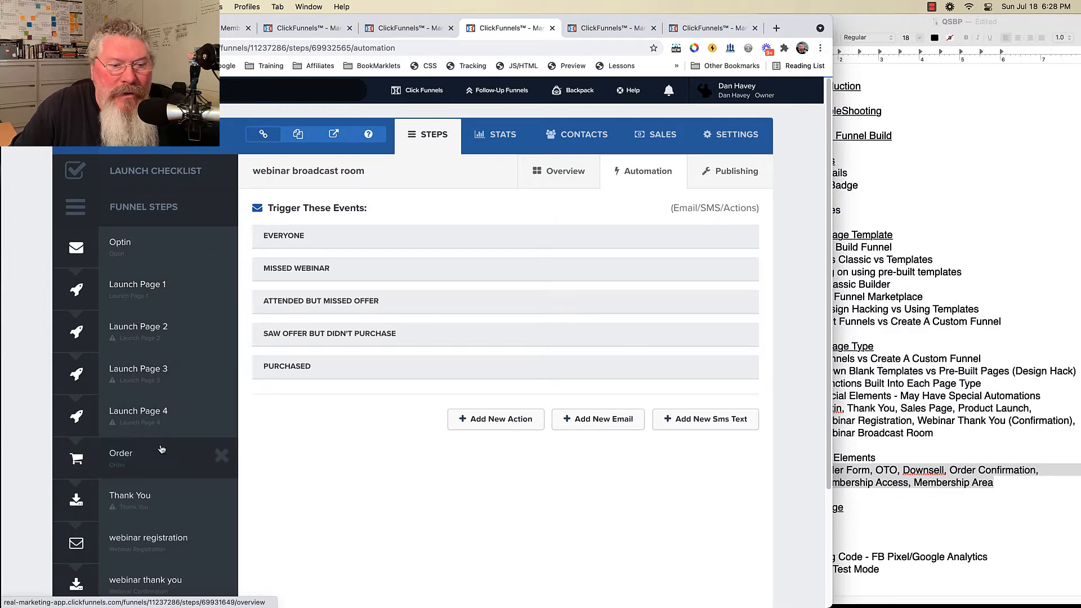
scroll(158, 505, "down", 2)
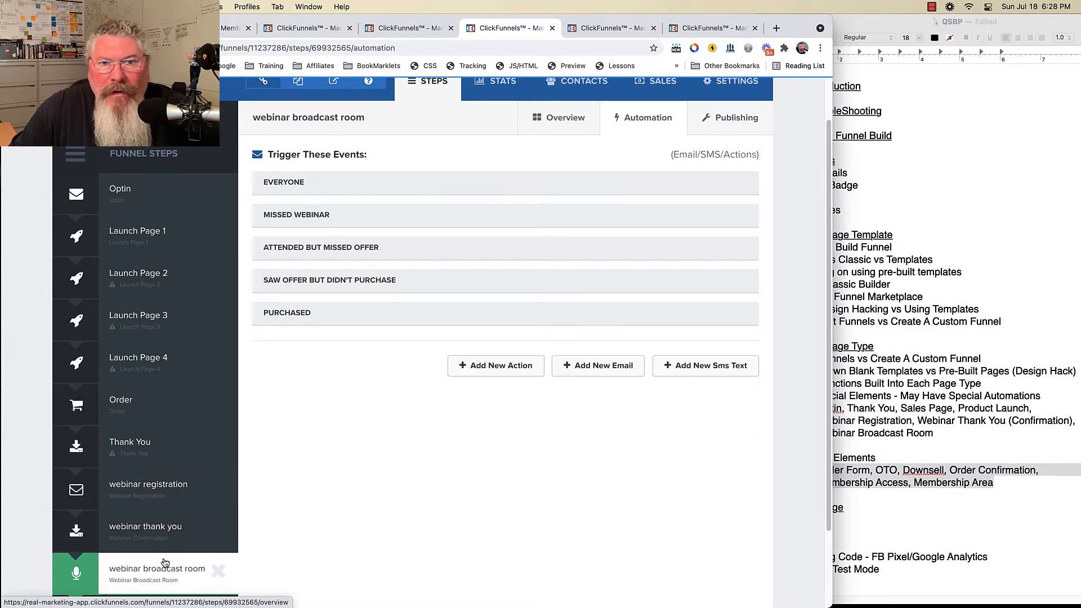
left_click(406, 30)
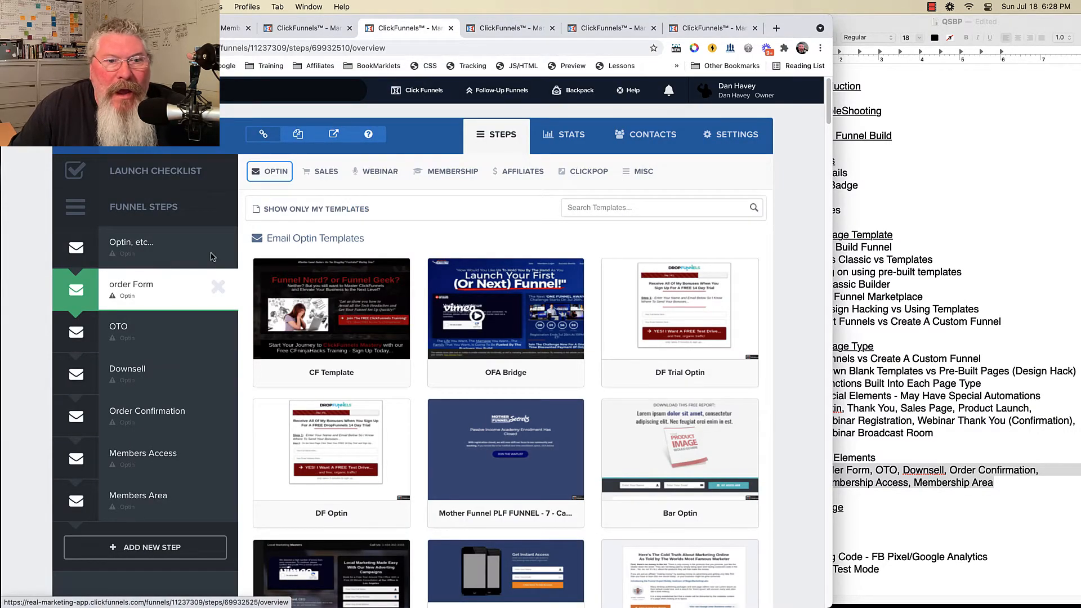
left_click(607, 31)
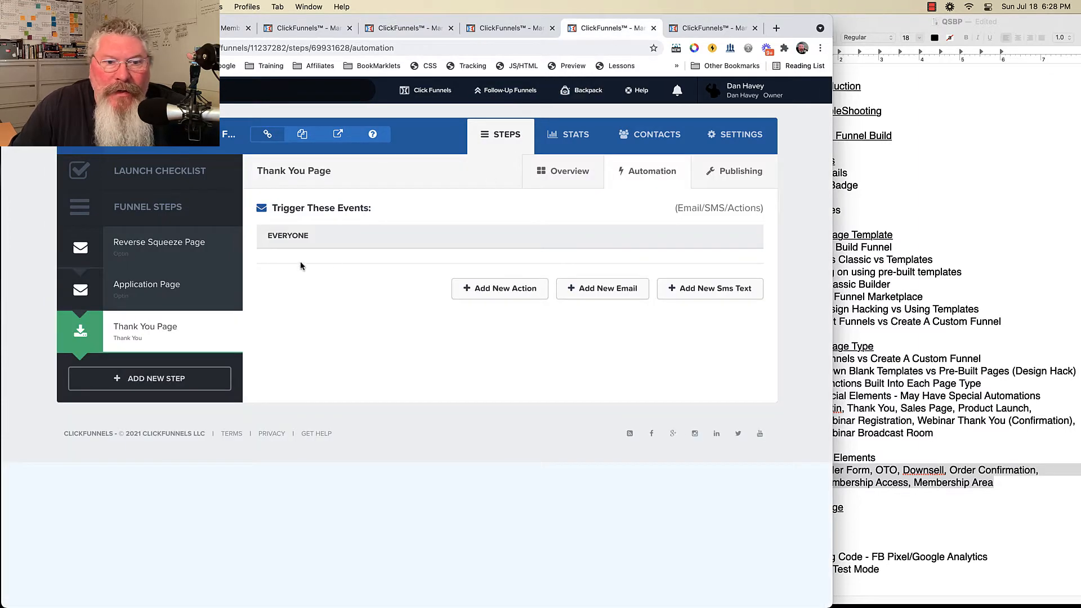
left_click(405, 28)
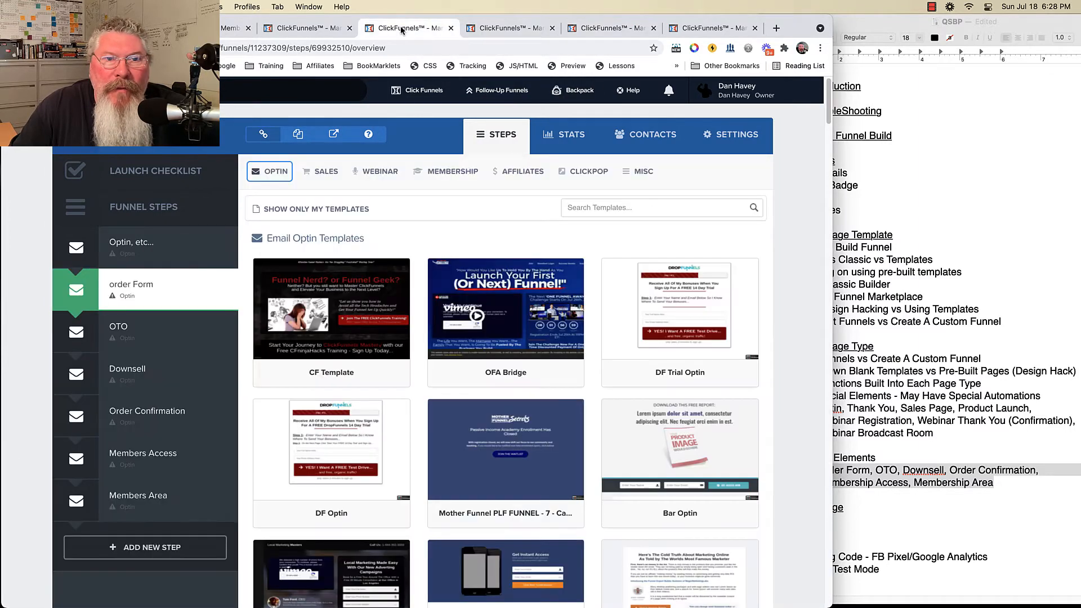
Browse the optin templates offered for the order Form step, down to Optin Blank Start.
mouse_move(261, 172)
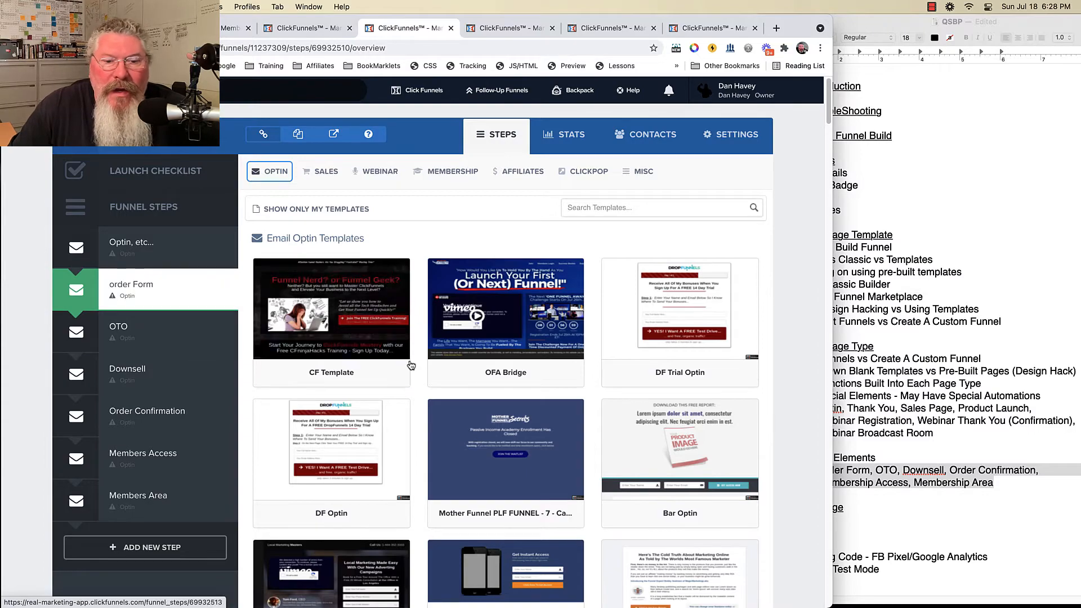
scroll(411, 316, "down", 15)
scroll(410, 365, "down", 20)
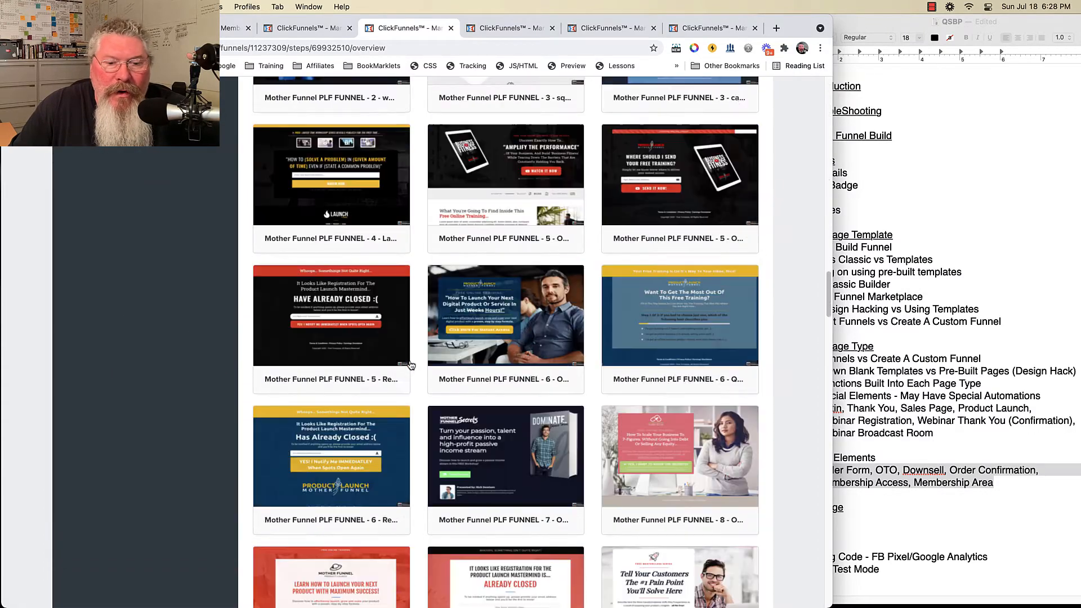
scroll(411, 365, "down", 10)
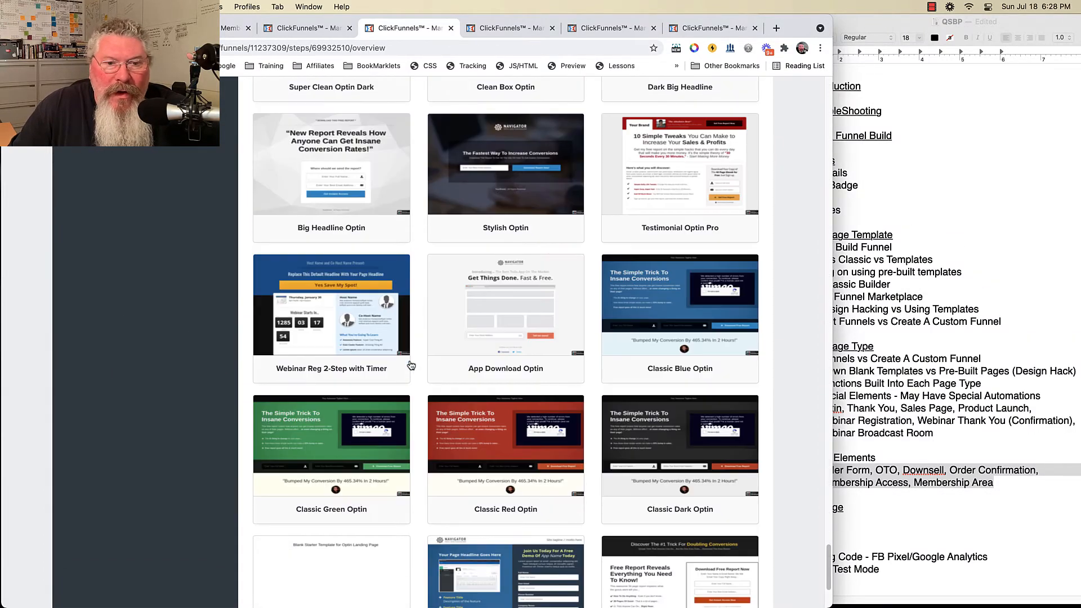
mouse_move(331, 411)
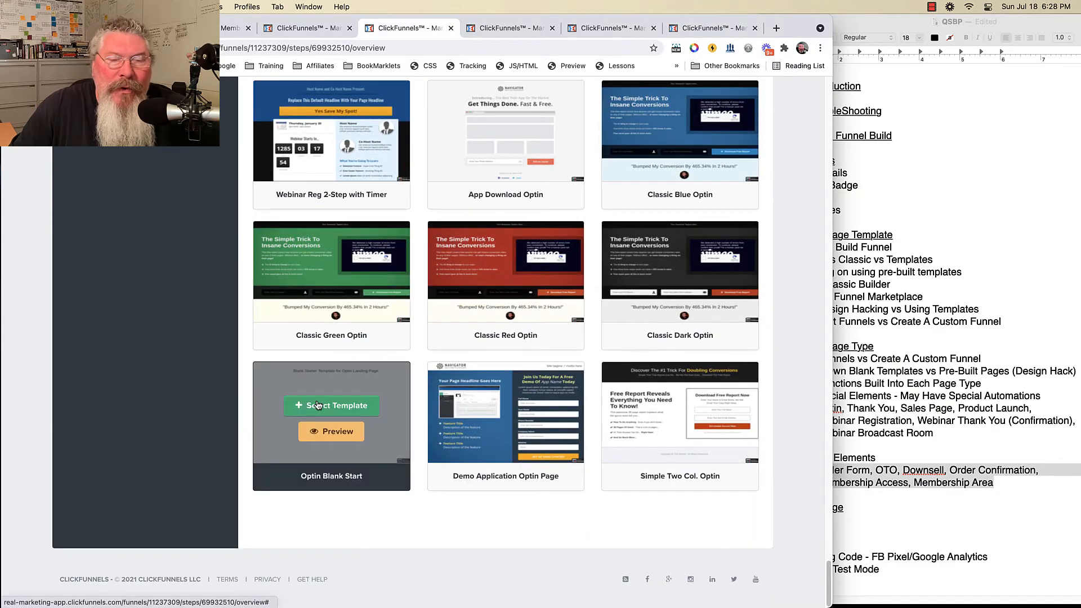
scroll(318, 405, "up", 15)
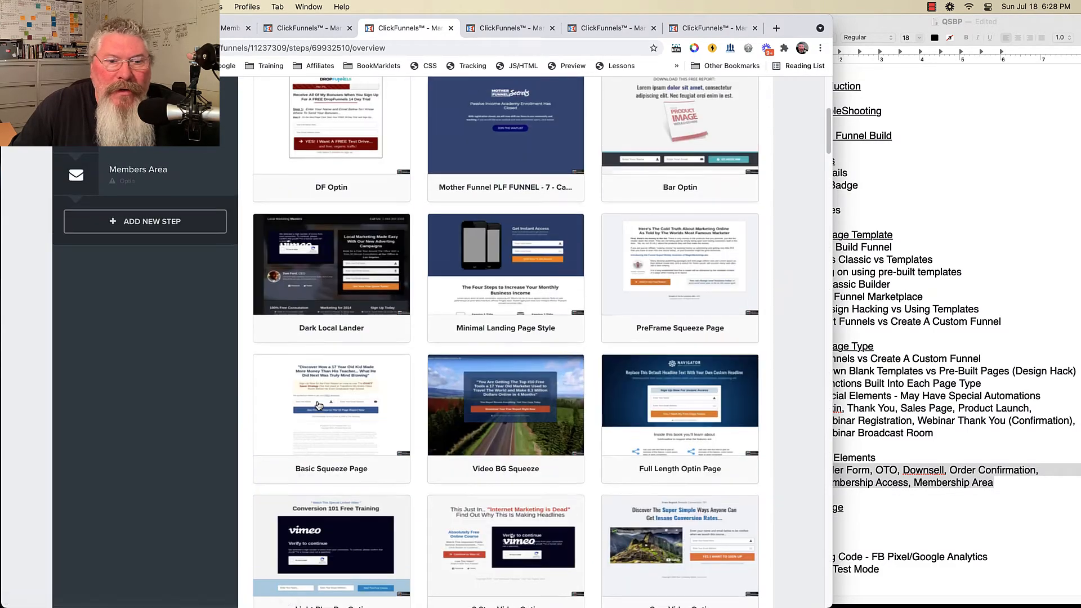
scroll(319, 405, "up", 5)
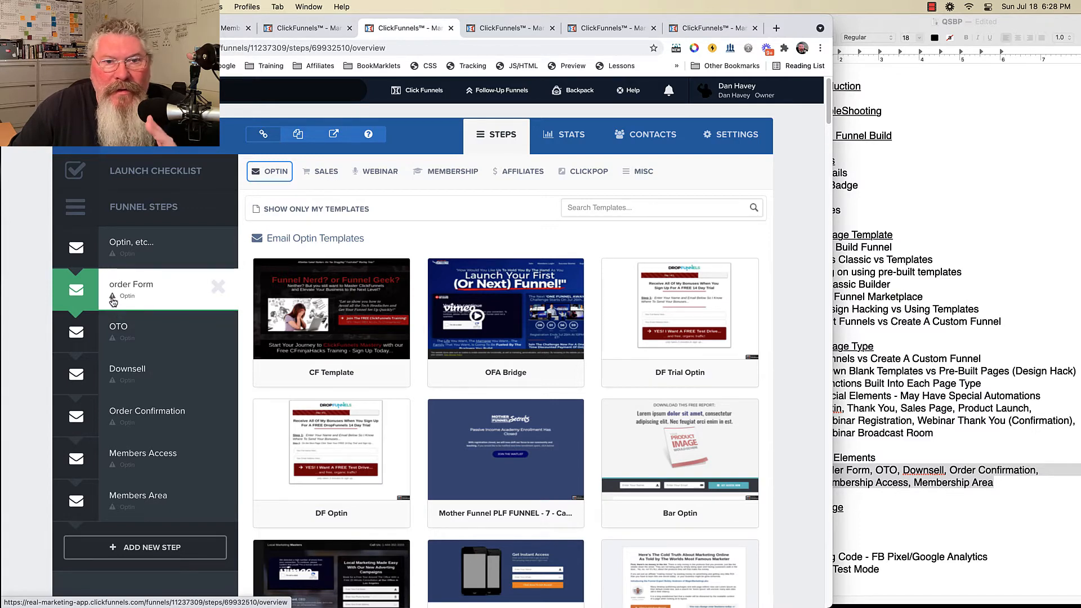
Apply the saved "Template - Blank Order Form" from the sales order form templates to the order Form step.
left_click(319, 174)
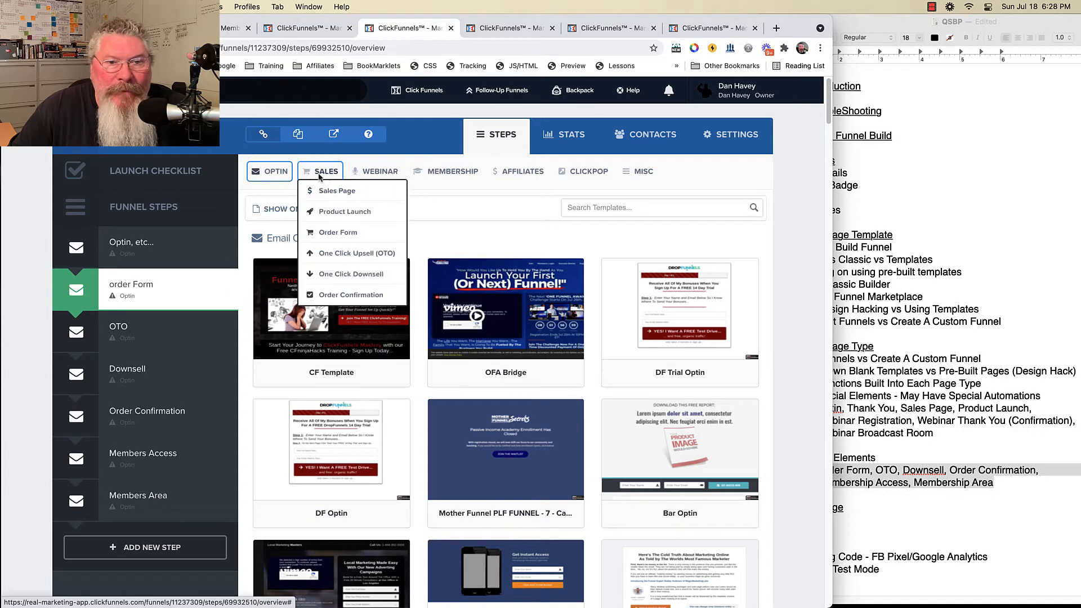
left_click(338, 232)
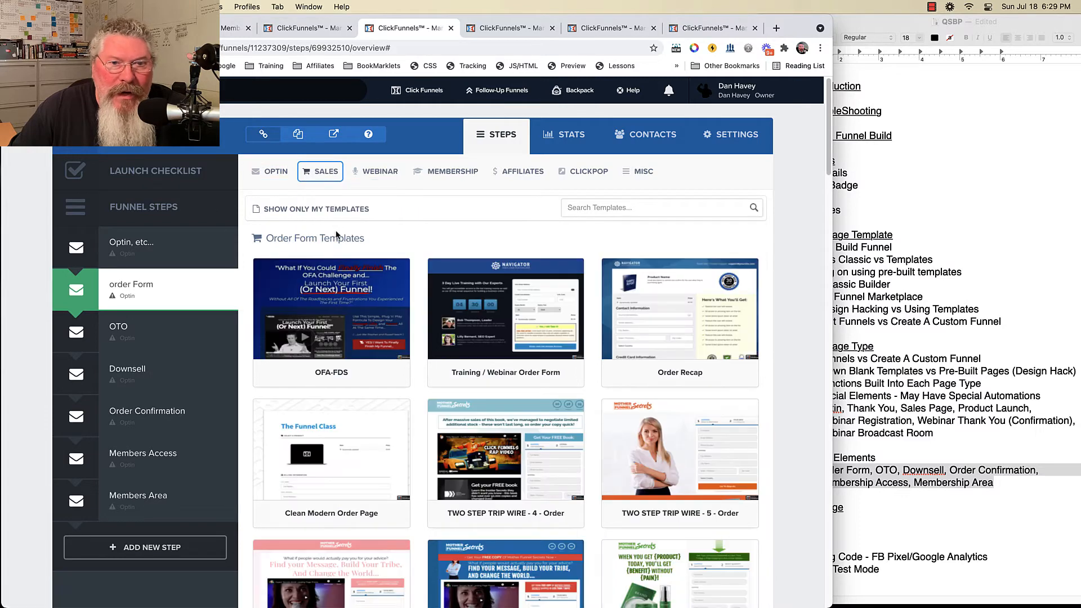
left_click(336, 171)
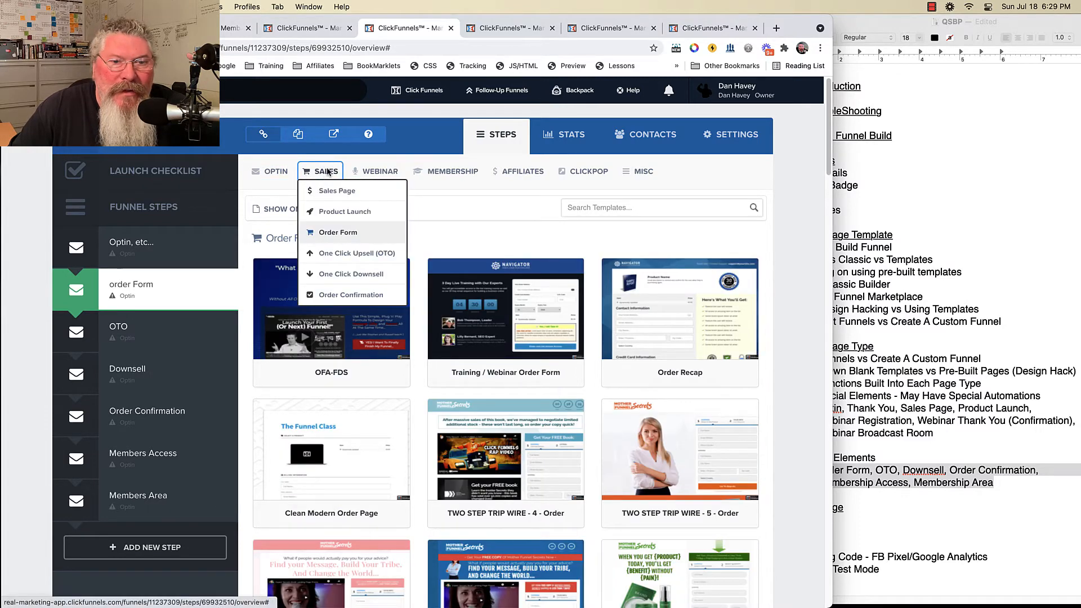
left_click(372, 236)
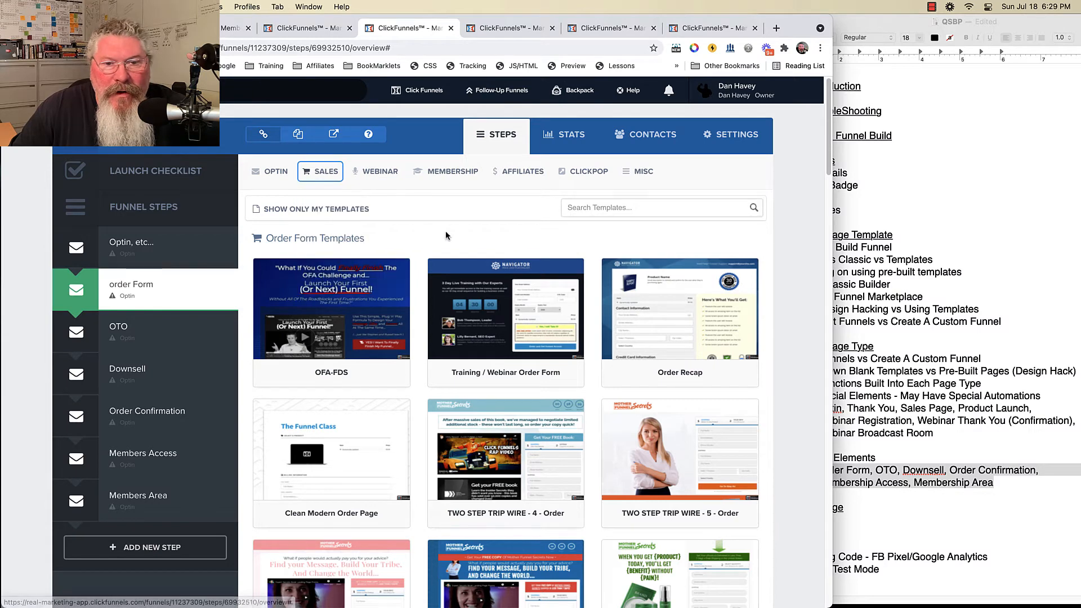
left_click(338, 210)
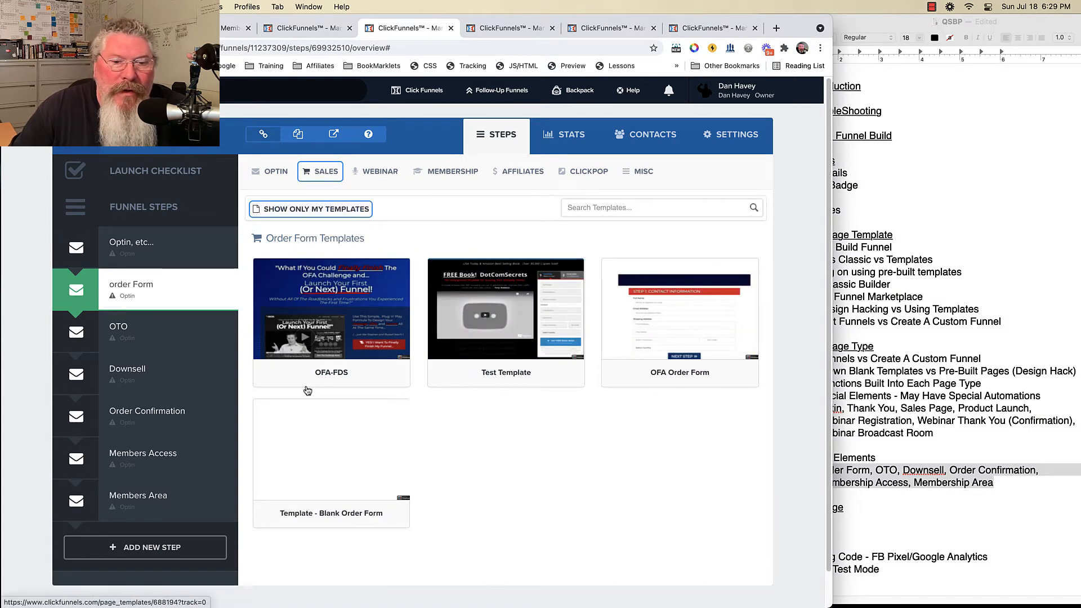
left_click(325, 445)
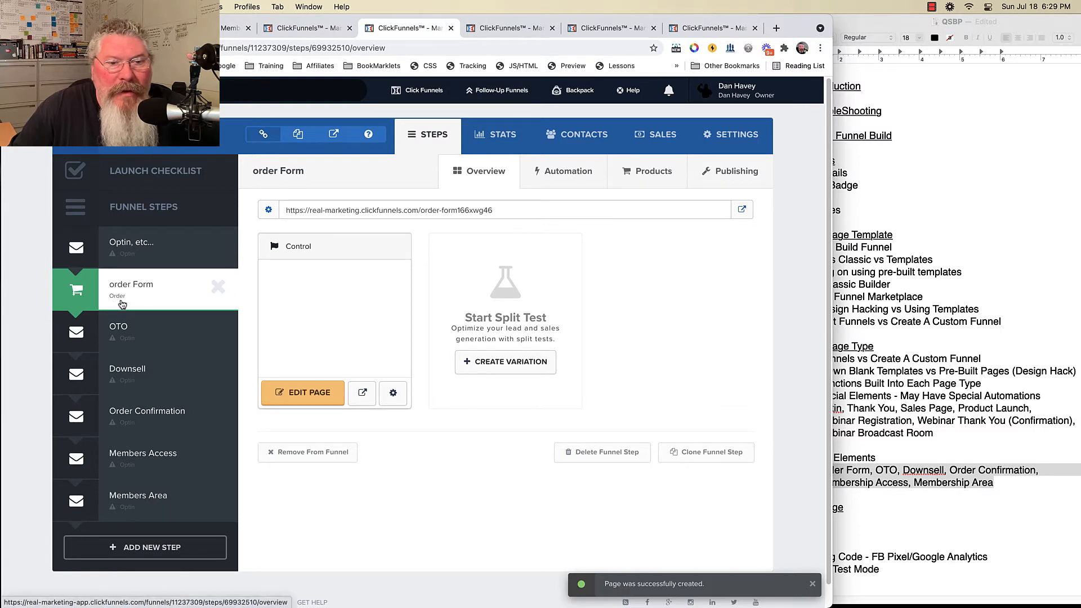
Open the order Form page for editing and add a new section containing a one-column row.
left_click(305, 394)
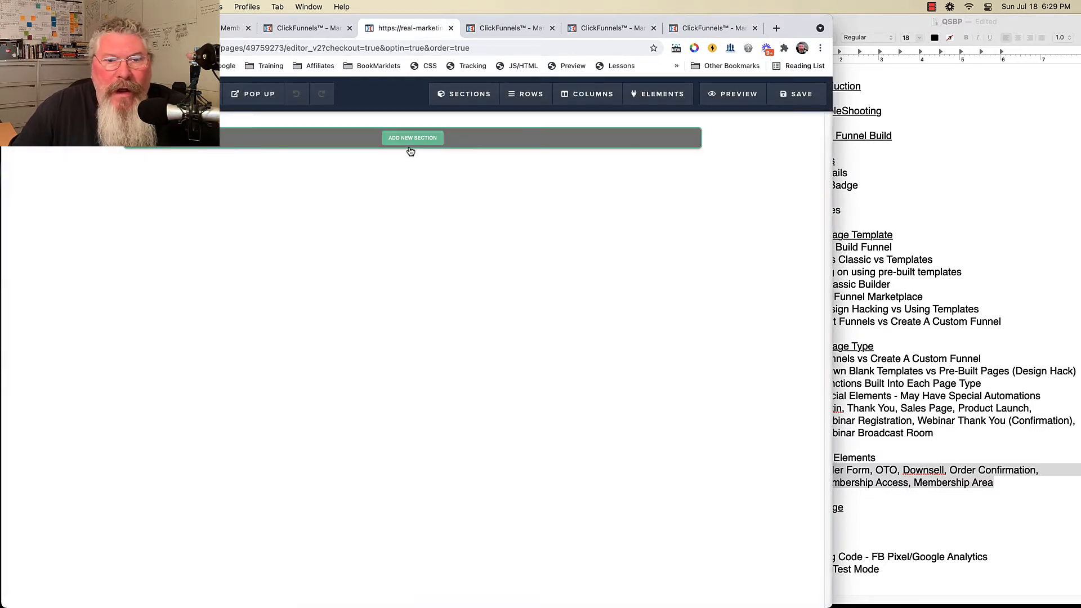
left_click(413, 139)
left_click(611, 159)
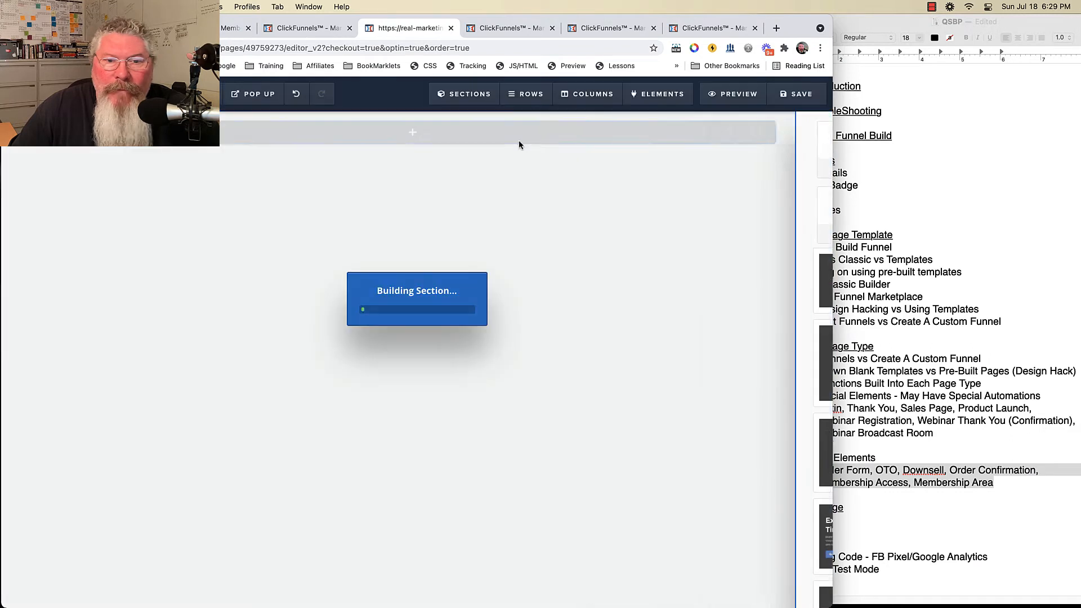
left_click(601, 162)
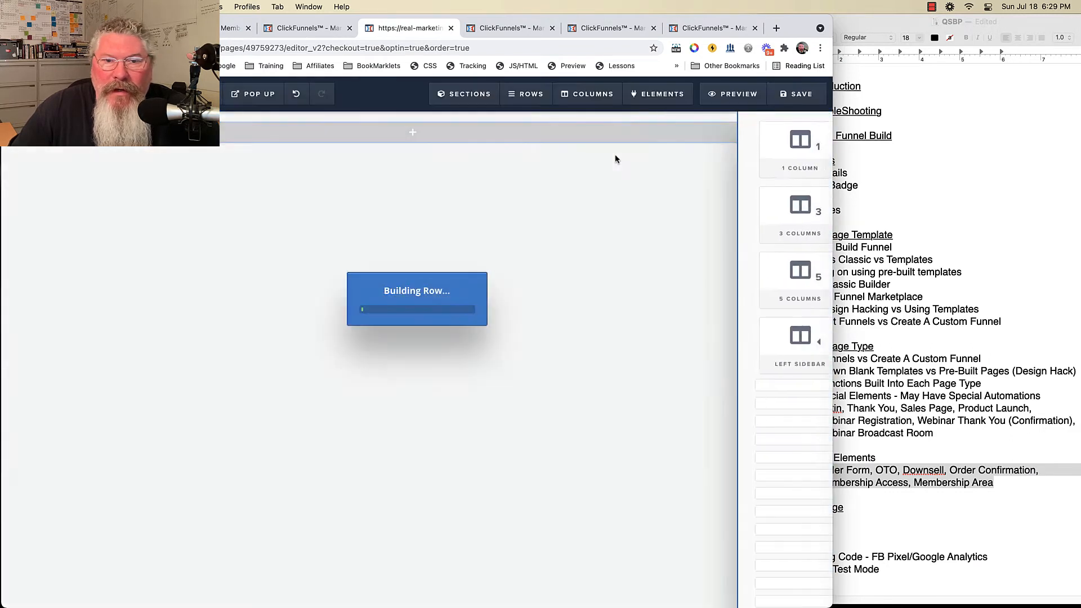
Add a 2 Step Order element to the empty row and review its form fields.
left_click(409, 145)
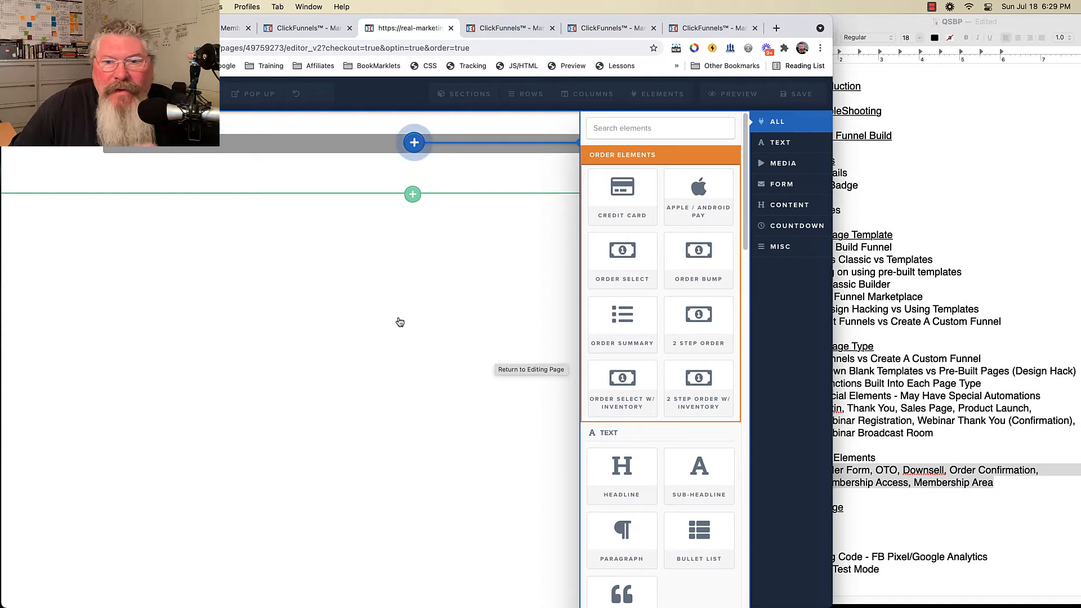
left_click(706, 322)
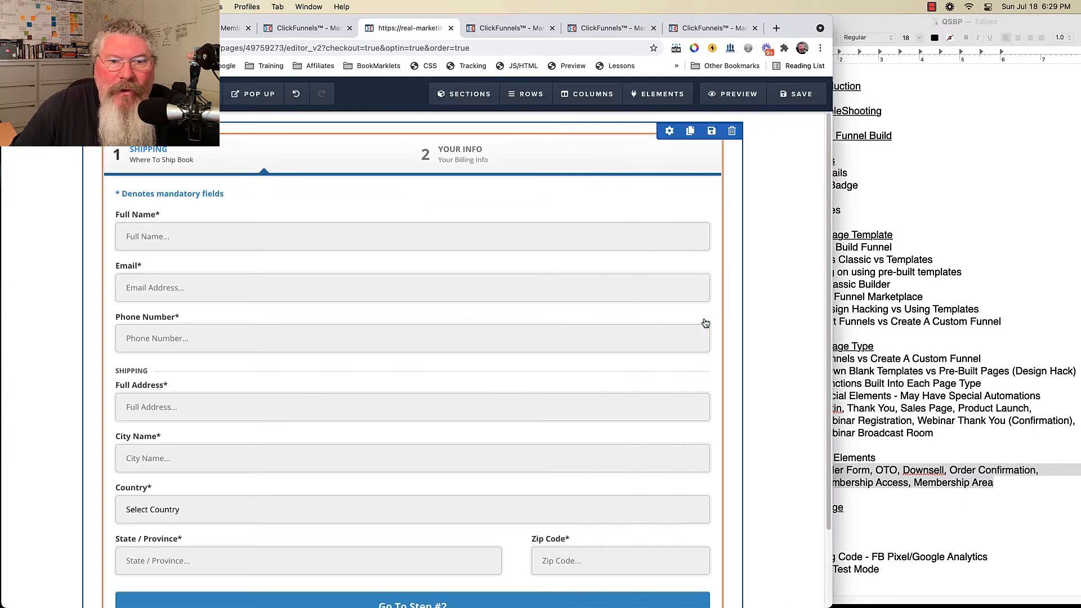
scroll(423, 253, "down", 2)
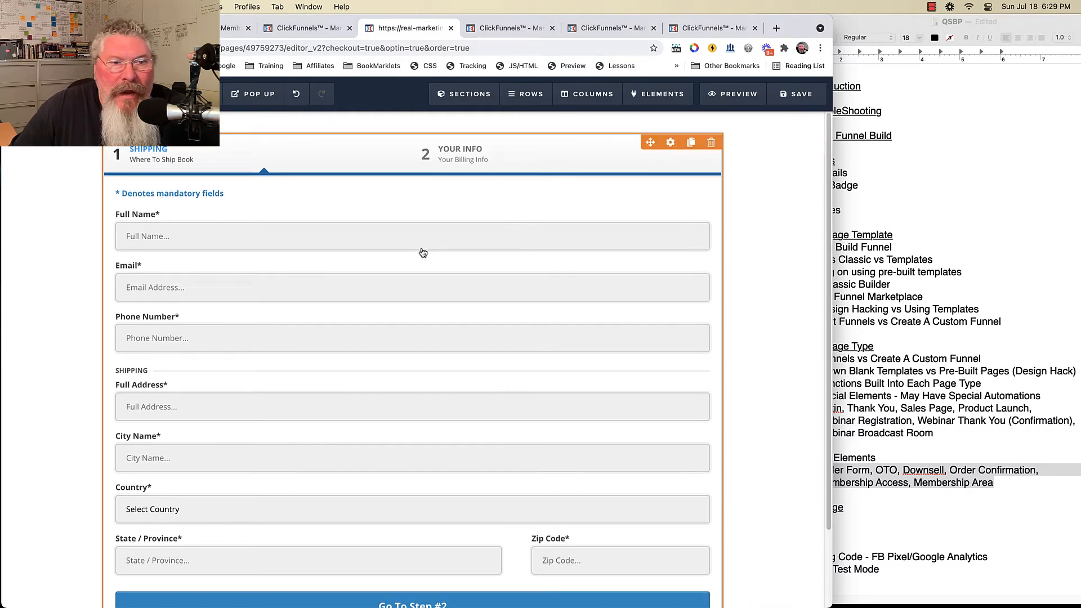
scroll(423, 253, "up", 2)
scroll(423, 257, "down", 2)
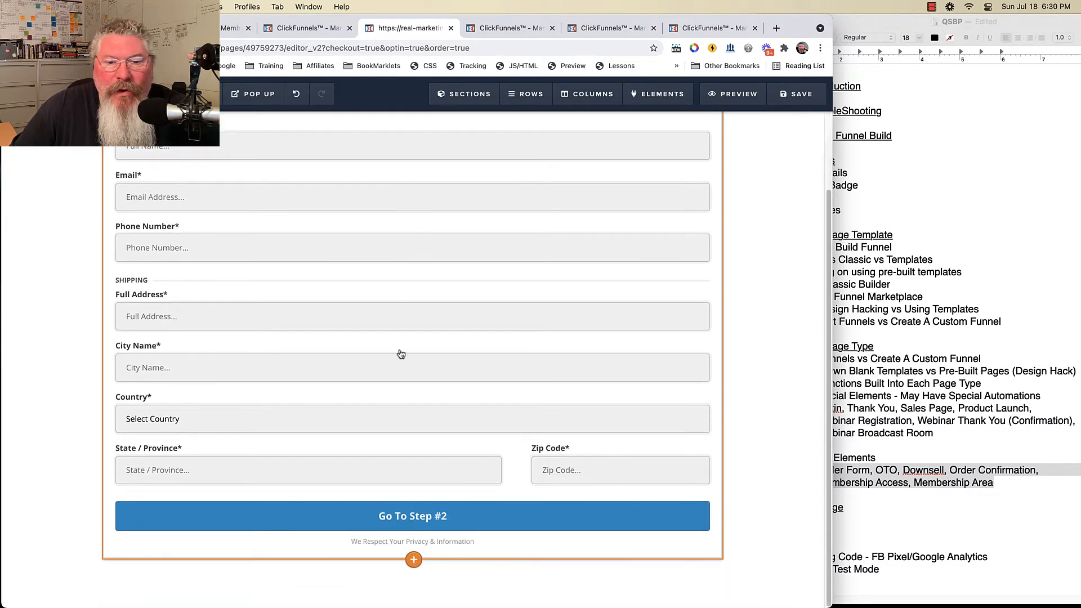
Examine the order elements that can be inserted below the two-step order form, without adding one.
left_click(416, 561)
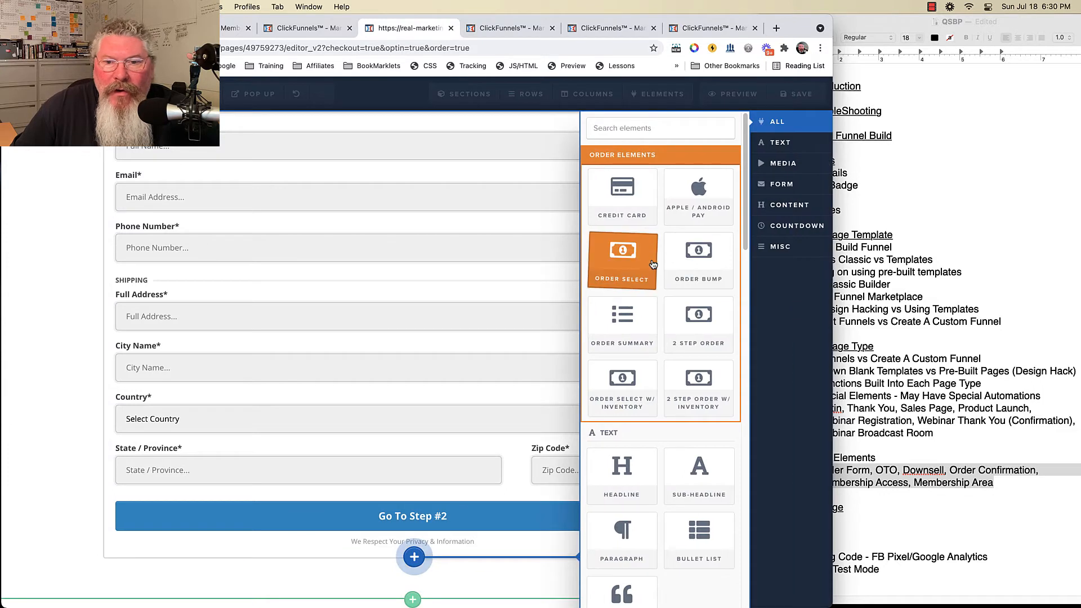
left_click_drag(628, 258, 463, 288)
scroll(608, 206, "up", 2)
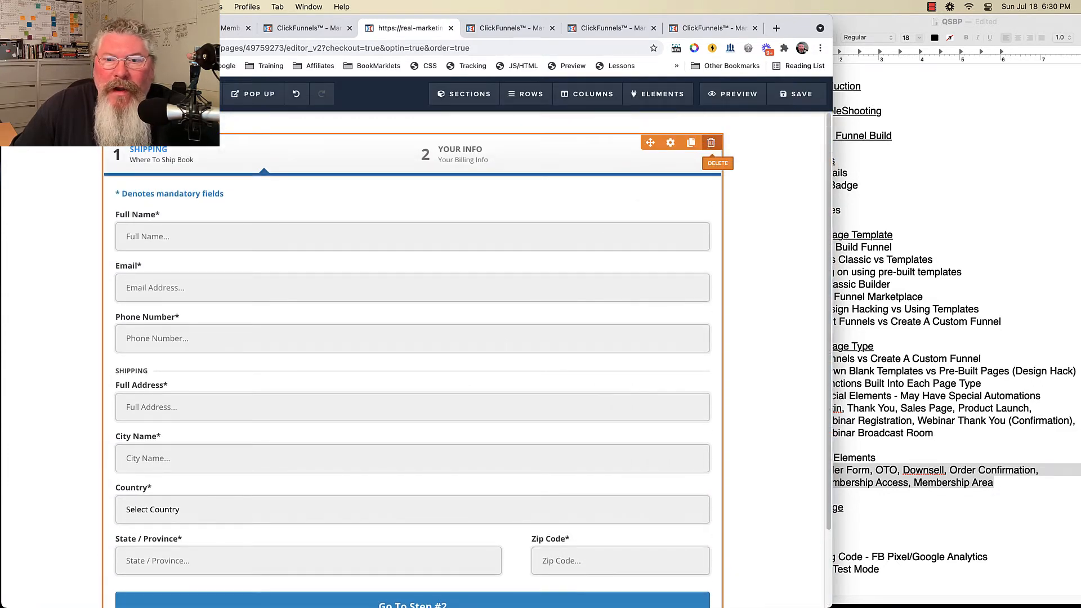
Delete the two-step order form element and leave the order Form page editor without saving.
left_click(711, 143)
left_click(513, 112)
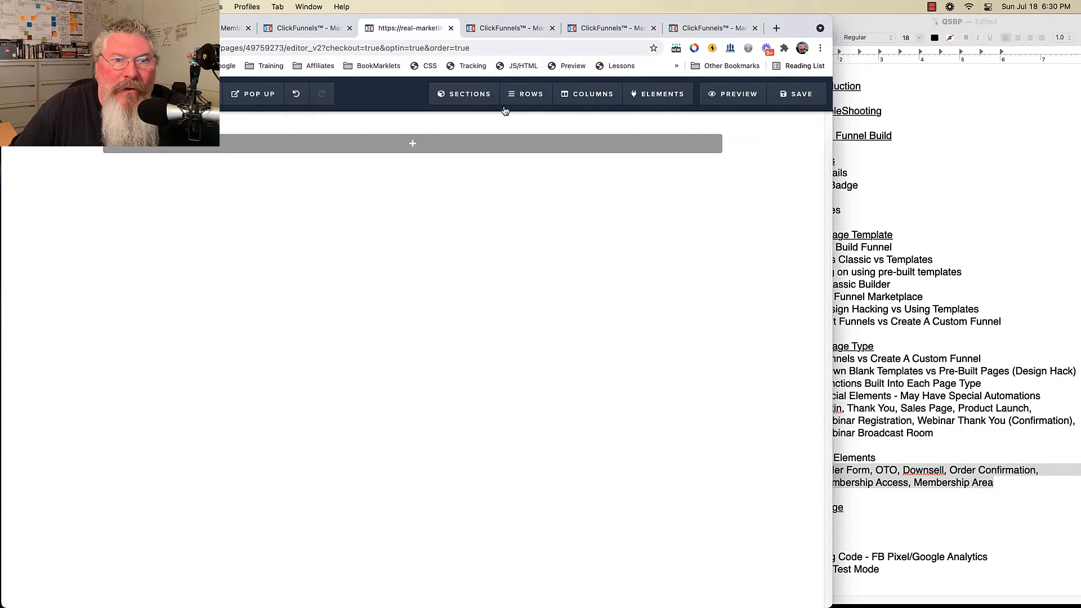
left_click(13, 48)
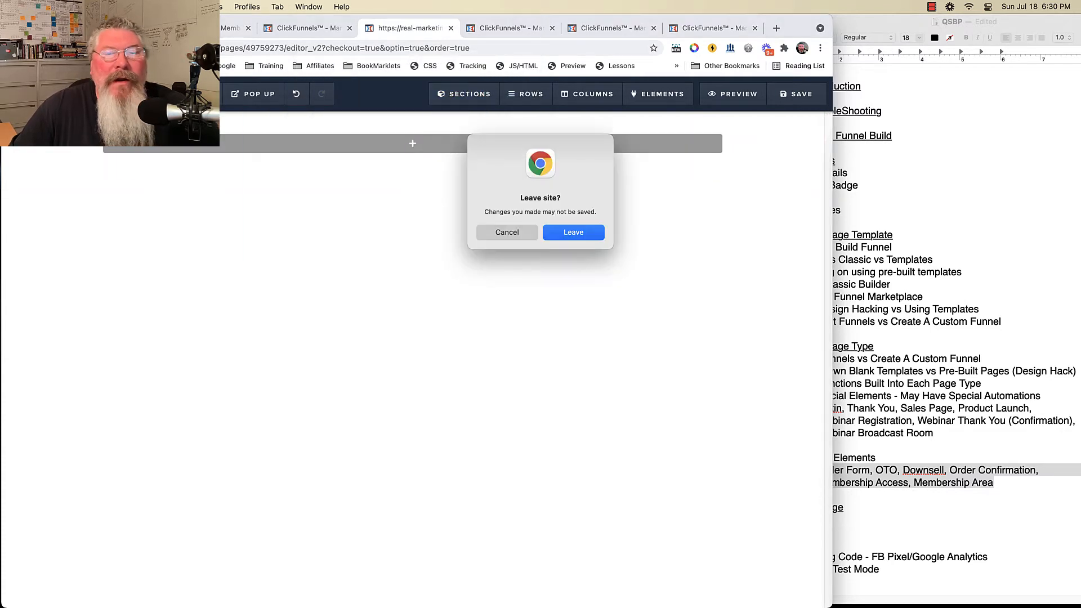
left_click(572, 233)
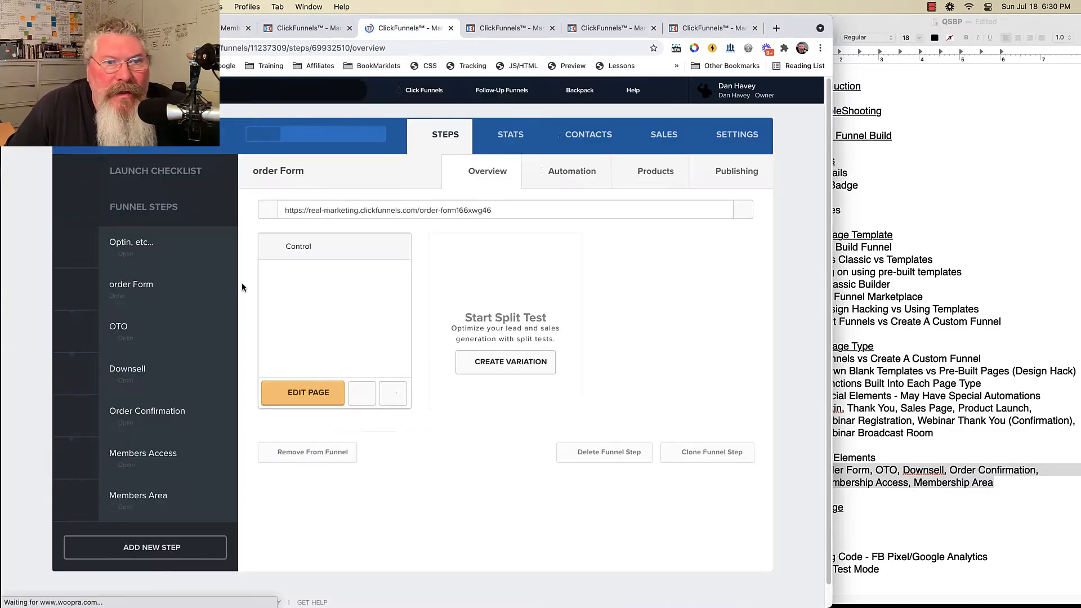
Apply the saved "Template - Blank OTO" from the One Click Upsell (OTO) templates to the OTO step.
left_click(120, 340)
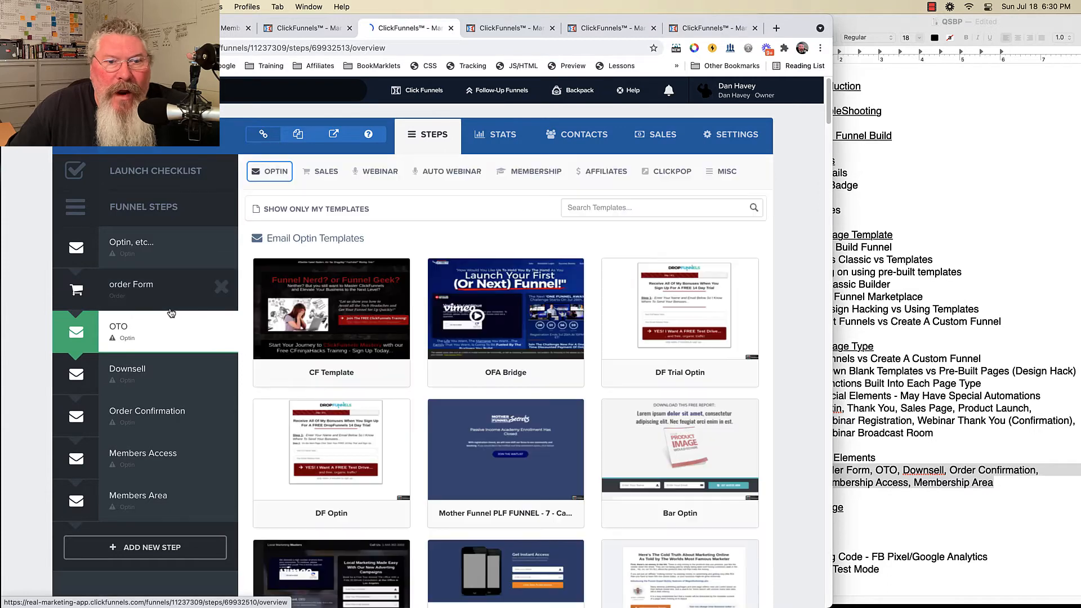
left_click(330, 172)
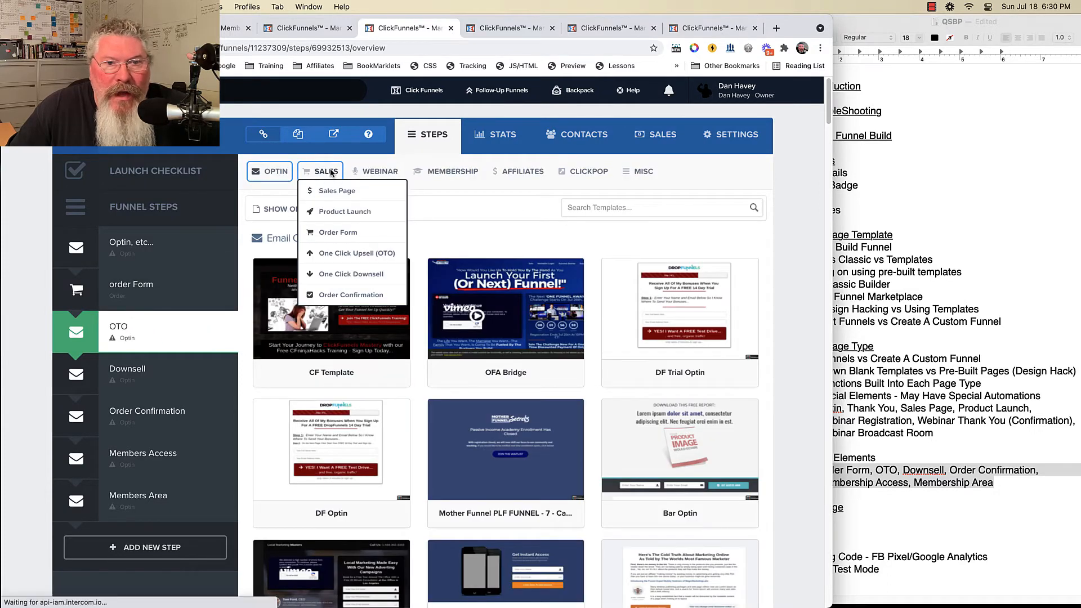
left_click(343, 254)
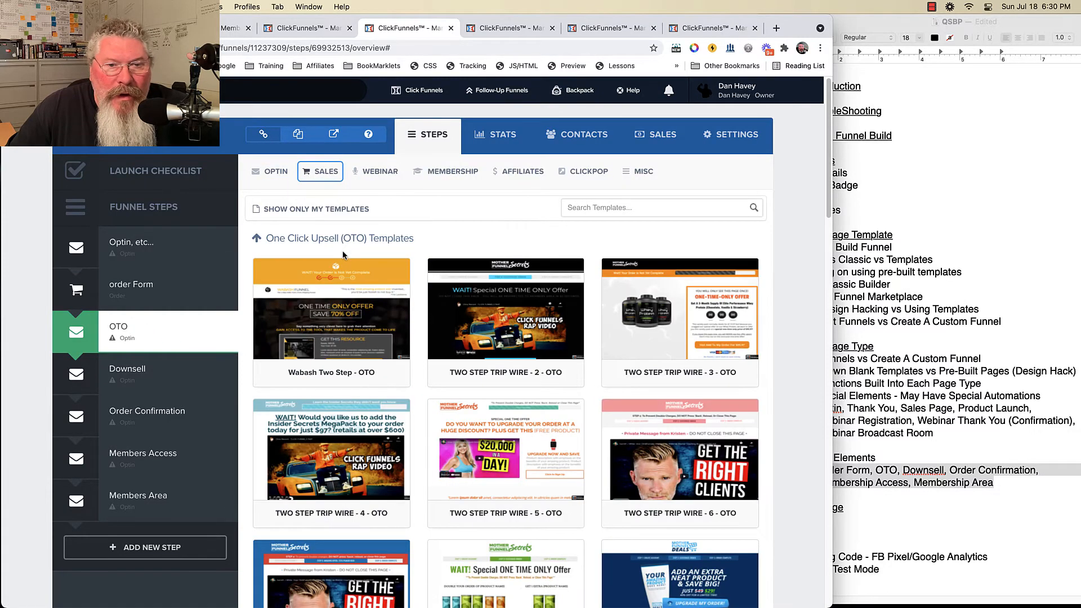
left_click(336, 210)
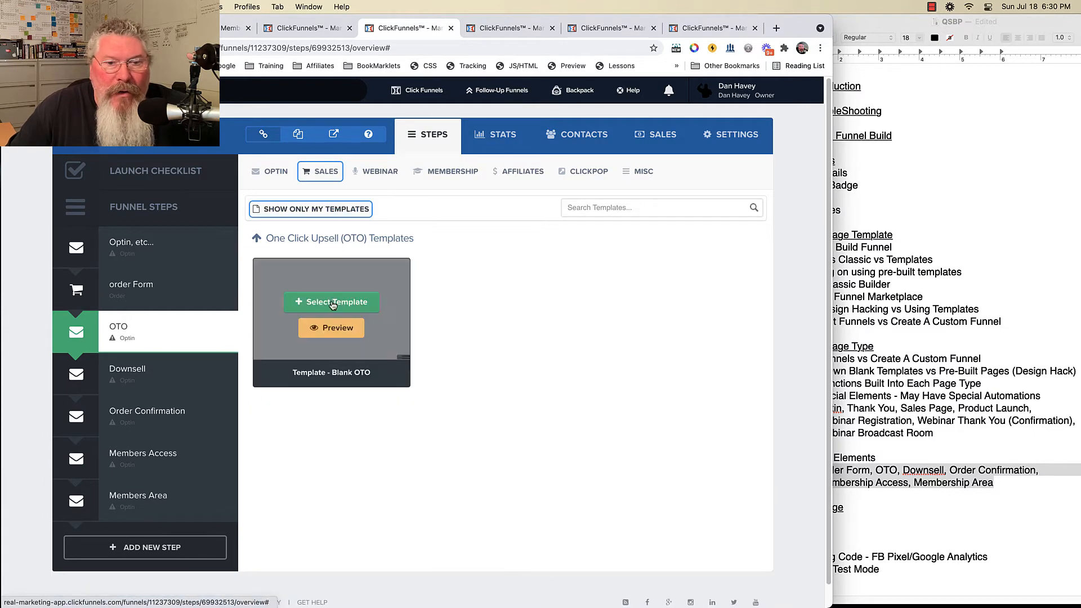
left_click(338, 301)
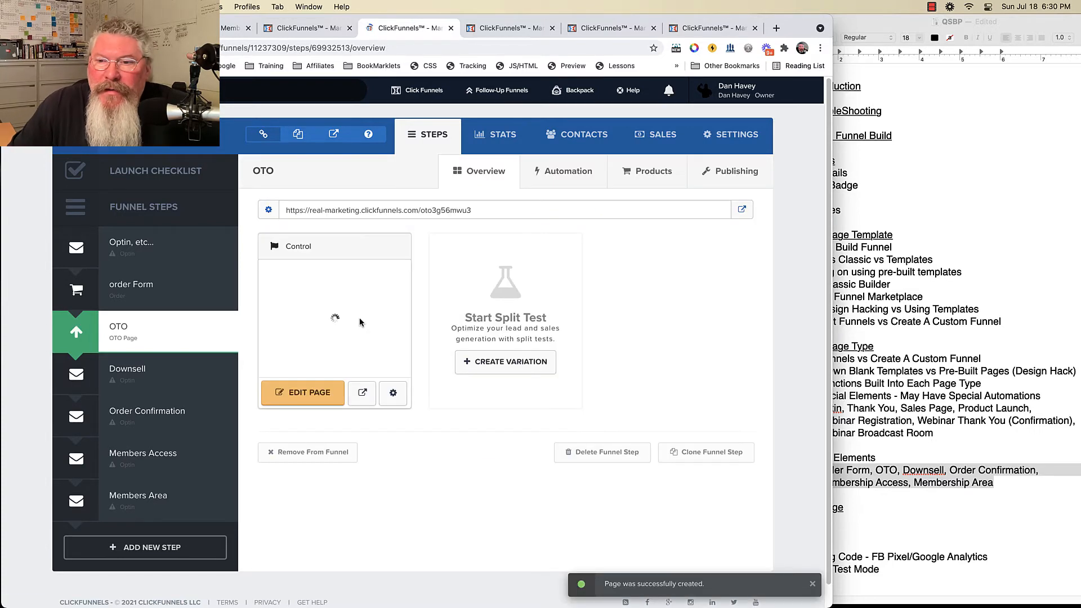
Open the OTO page for editing and add a full-width section containing a one-column row.
left_click(314, 394)
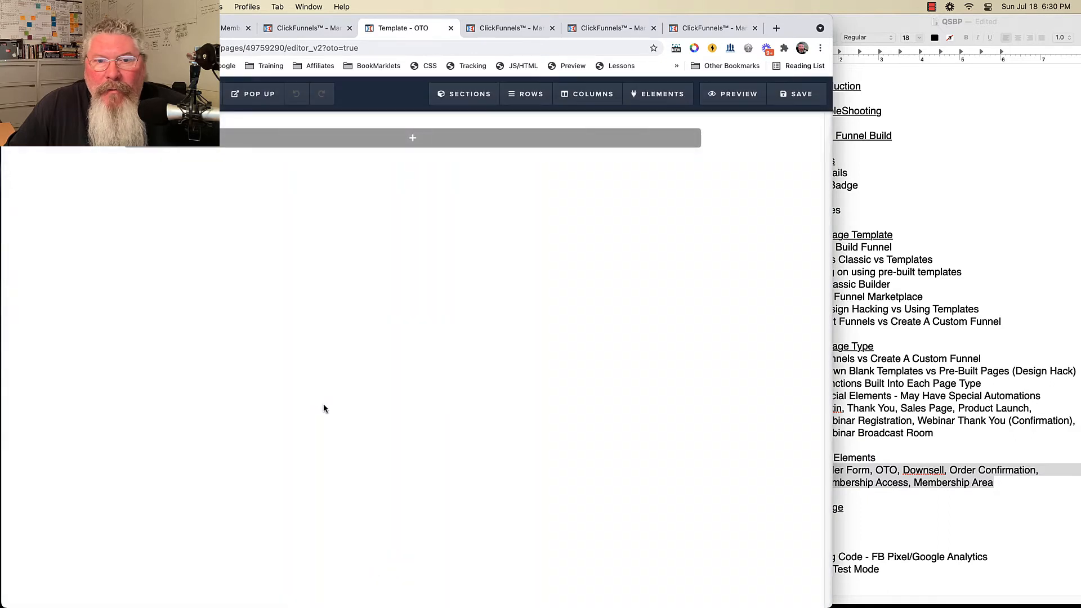
left_click(413, 140)
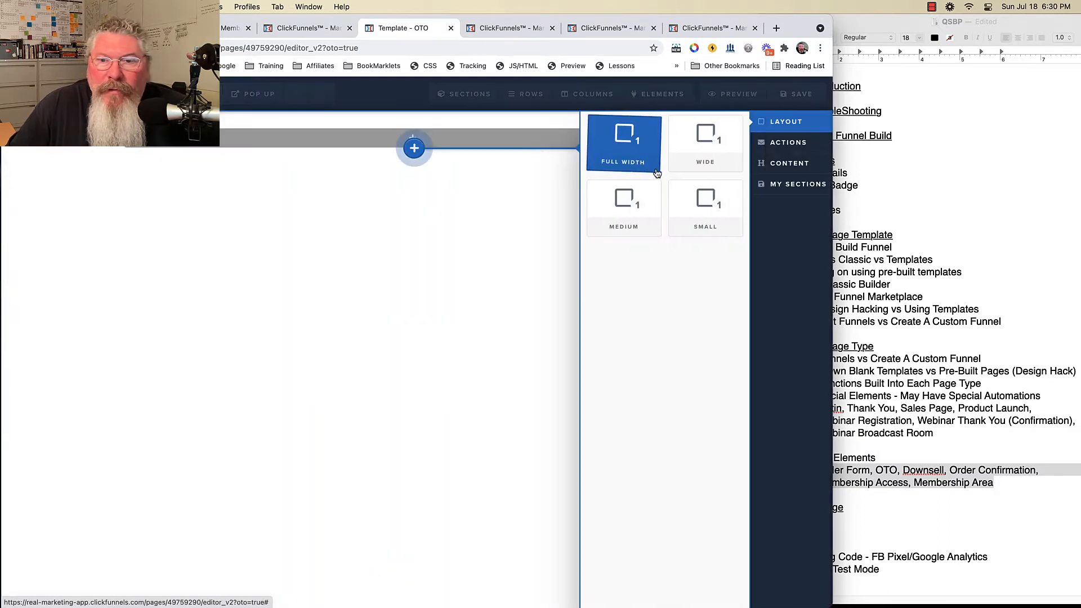
left_click(629, 158)
left_click(437, 133)
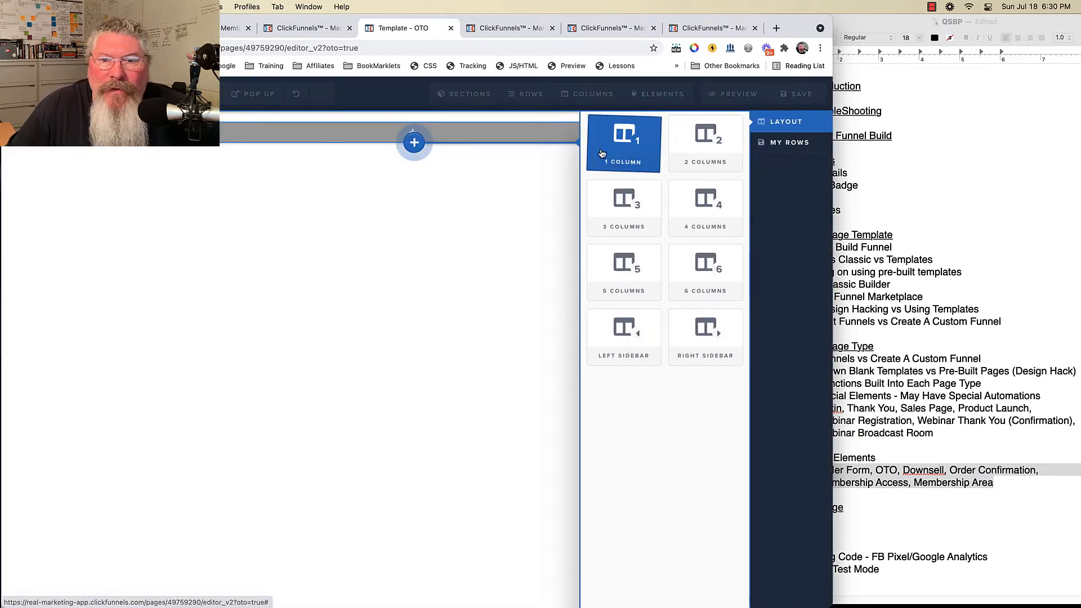
left_click(602, 150)
Examine the elements available for the empty OTO row, and leave the page editor without saving.
left_click(437, 144)
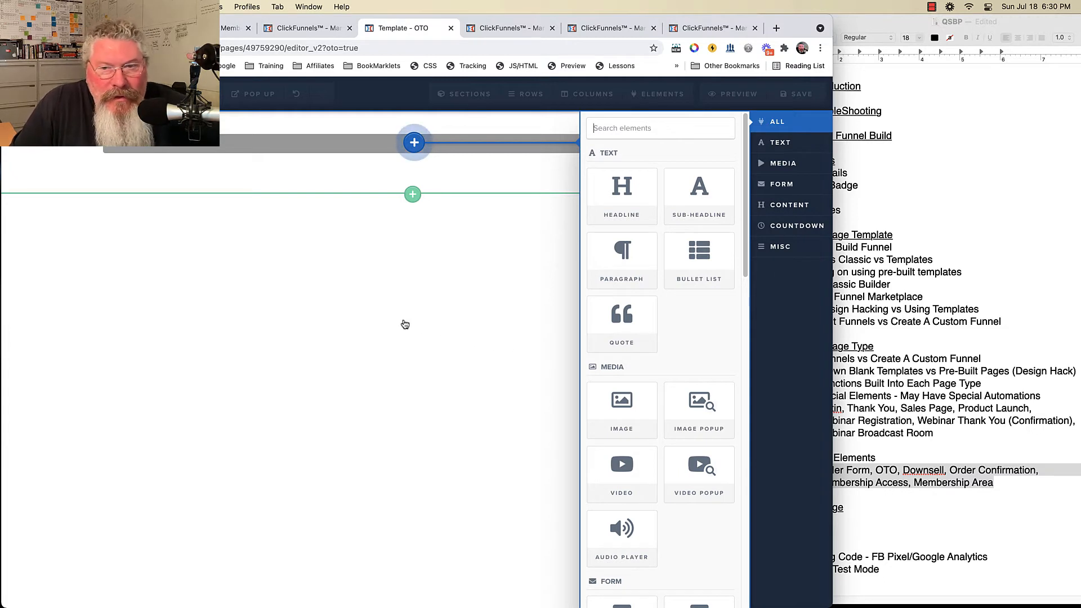
left_click(266, 324)
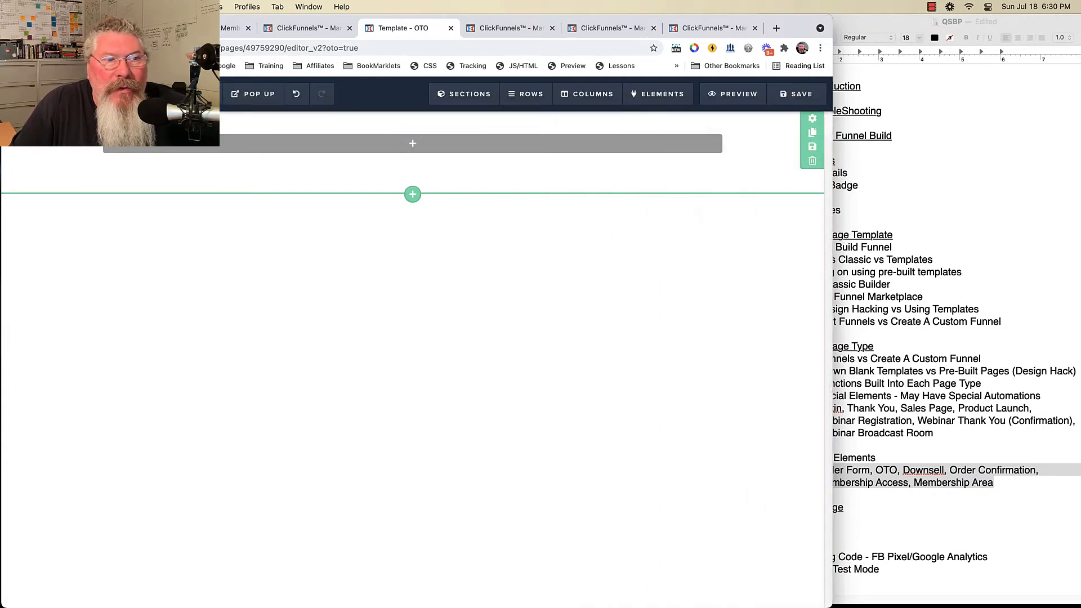
left_click(14, 48)
left_click(560, 239)
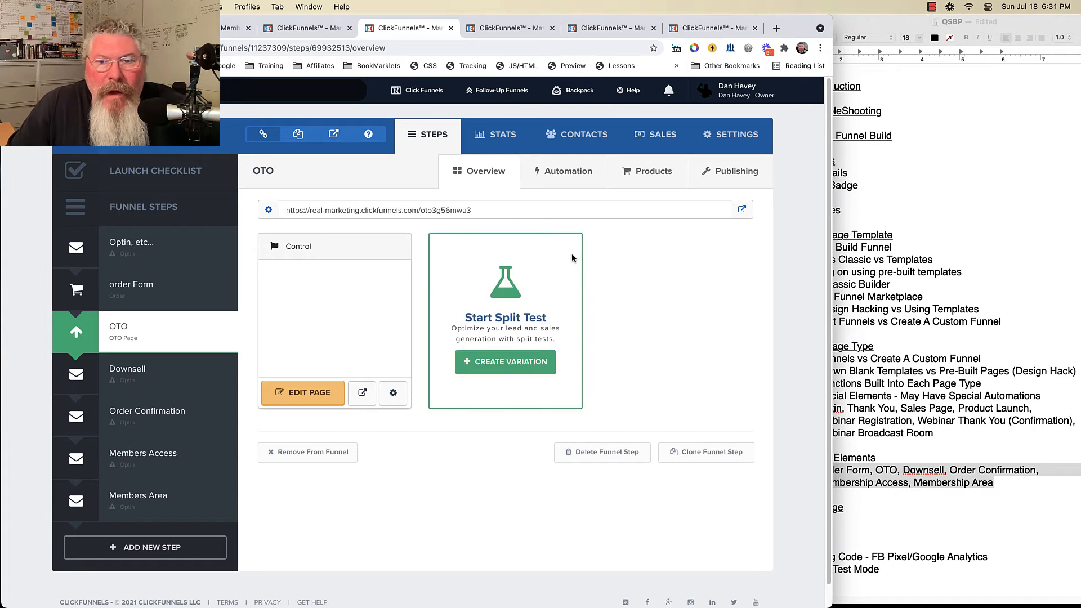
Review the OTO step's automation triggers and its product settings.
left_click(575, 177)
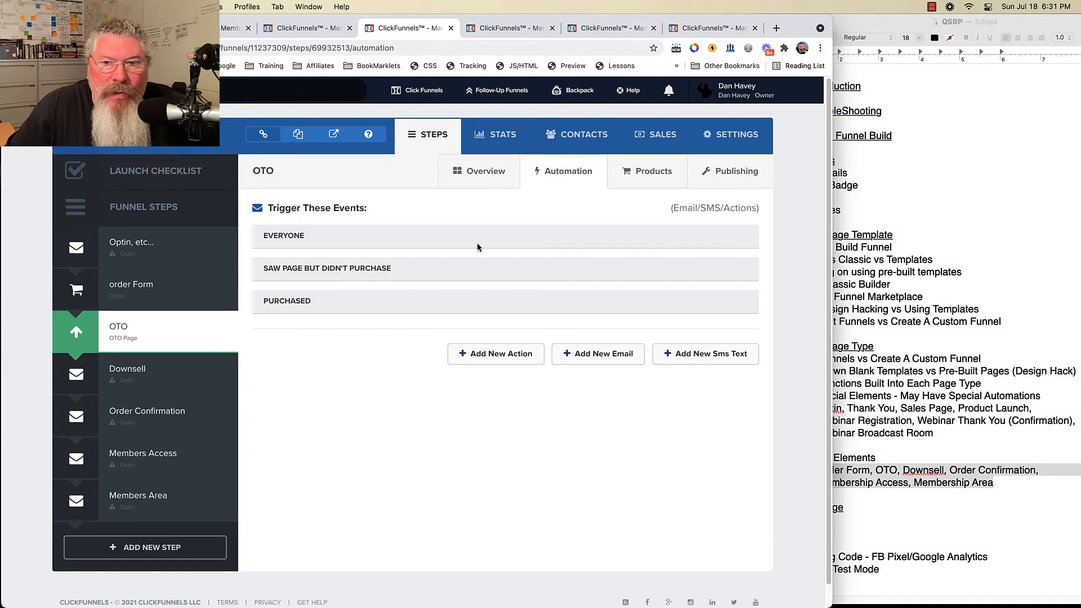
left_click(648, 175)
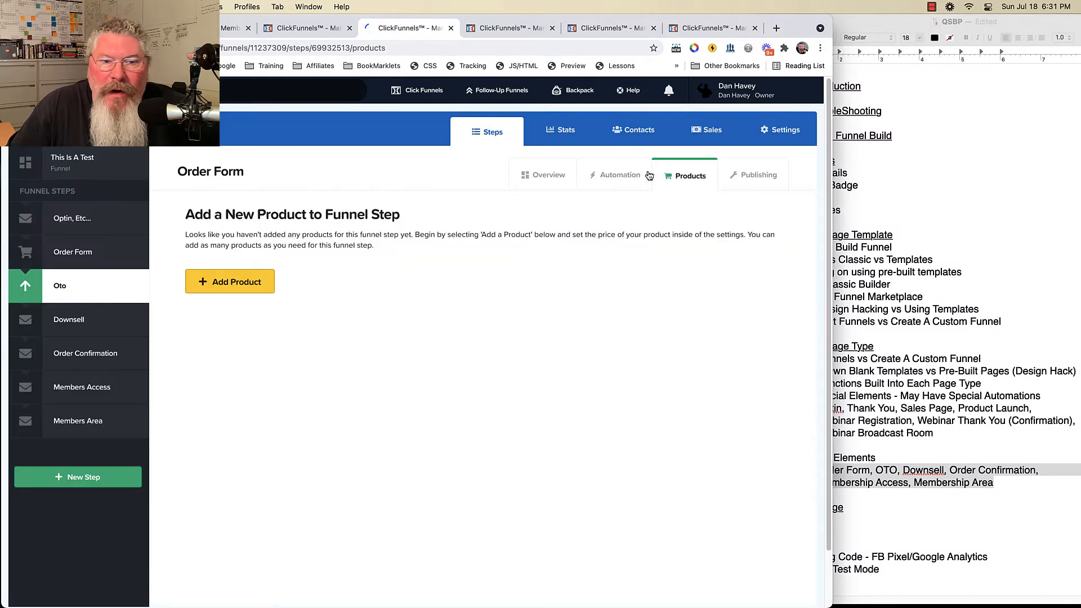
Apply a "Special One Time Offer" page design from the One Click Downsell templates to the Downsell step.
left_click(67, 325)
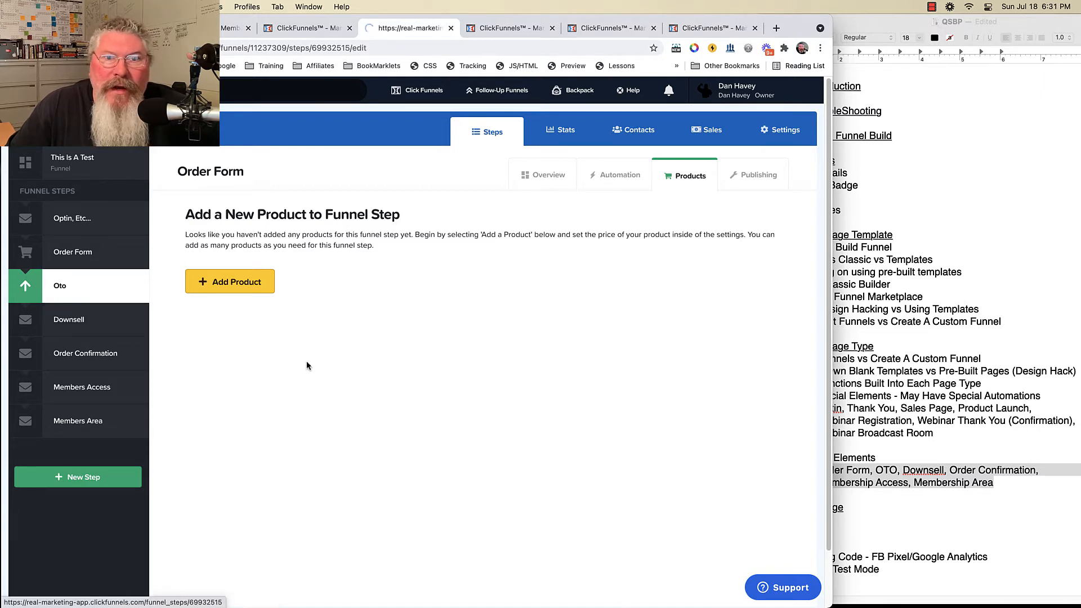
left_click(550, 173)
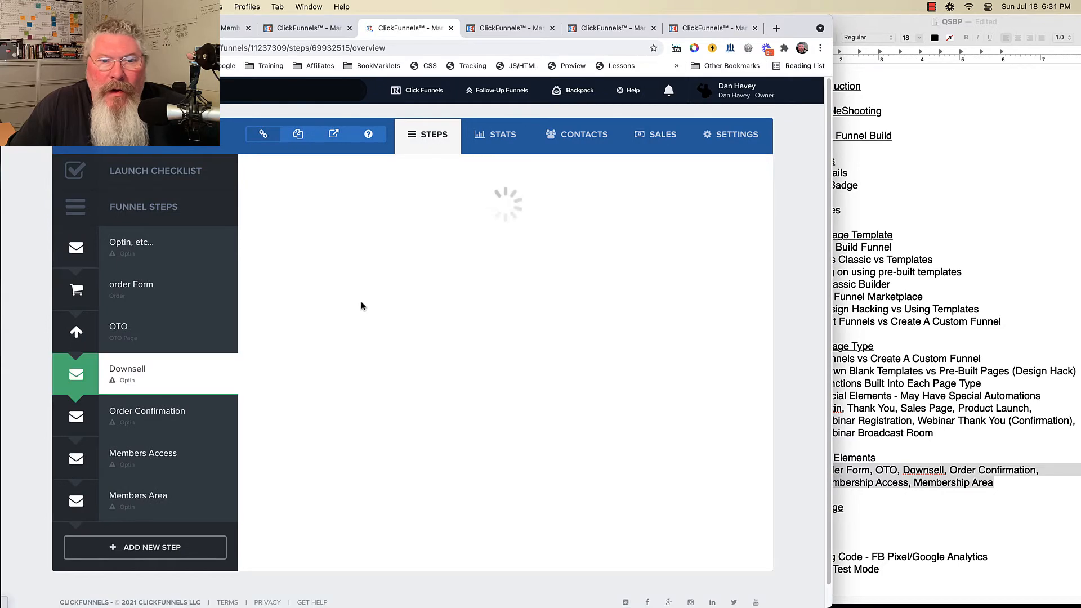
left_click(326, 172)
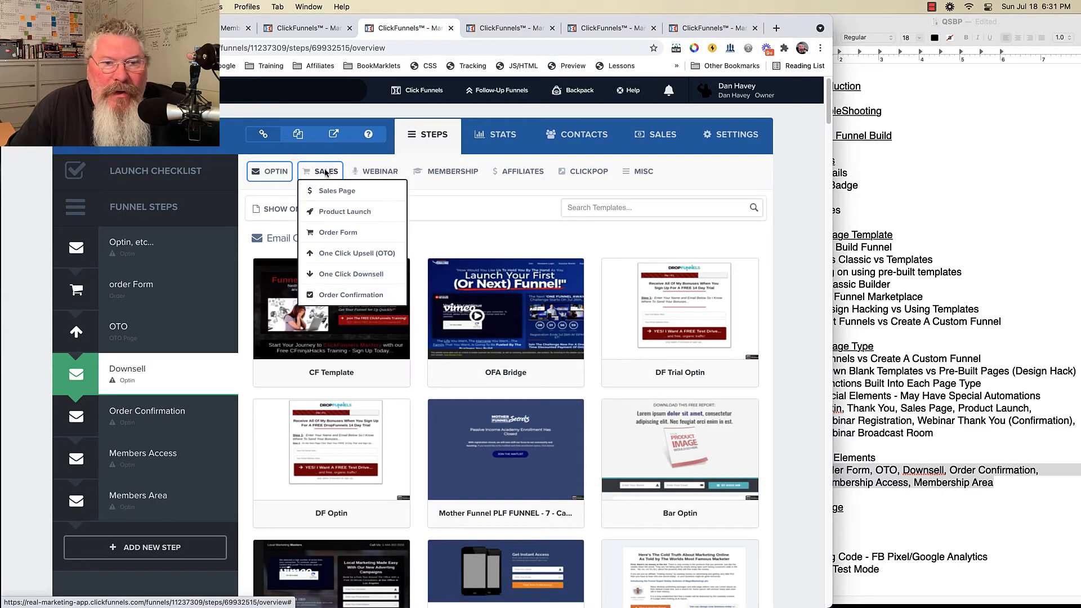
left_click(344, 274)
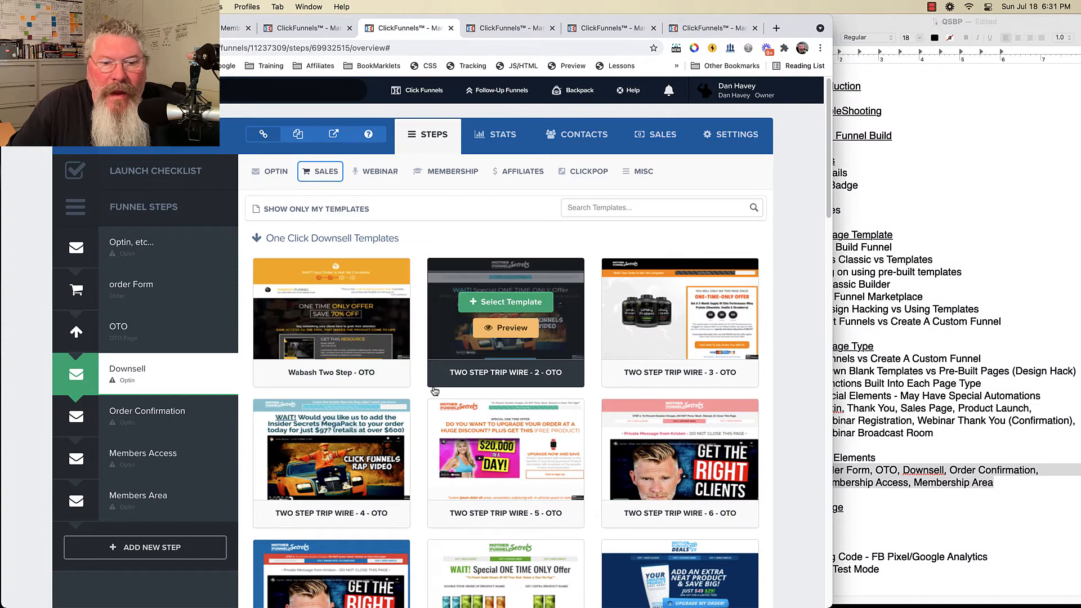
scroll(507, 338, "down", 8)
left_click(512, 403)
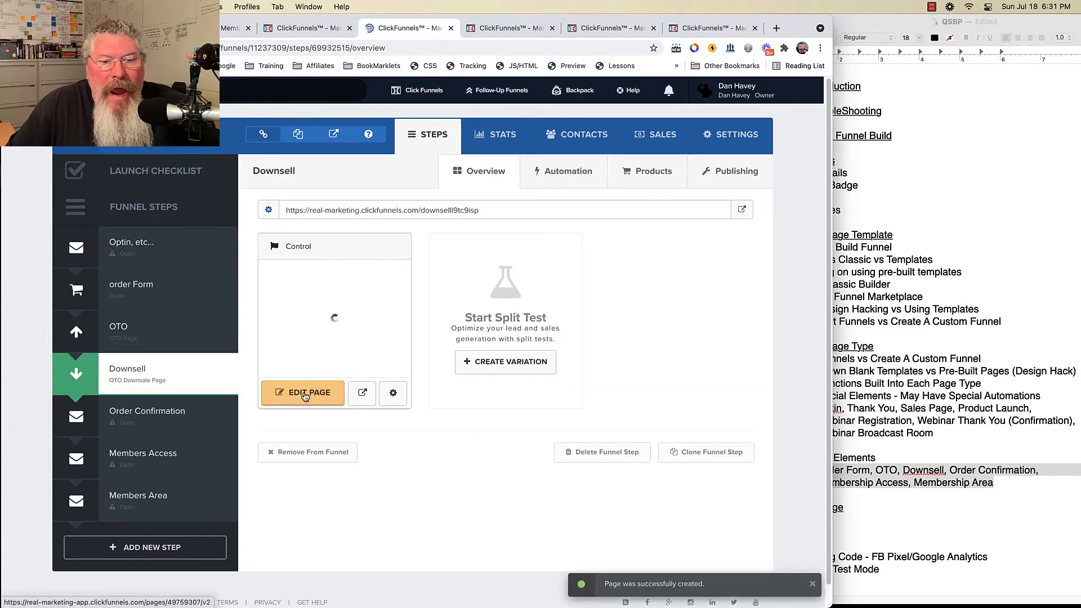
Examine the elements available in the Downsell page editor, discard any changes, and review the step's automation triggers.
left_click(305, 395)
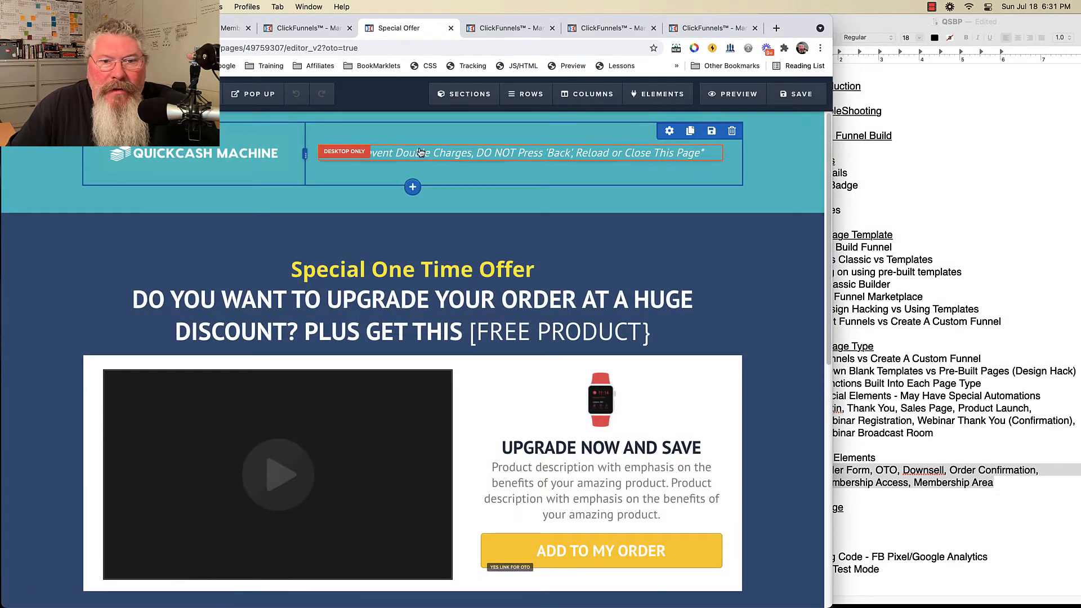
left_click(521, 162)
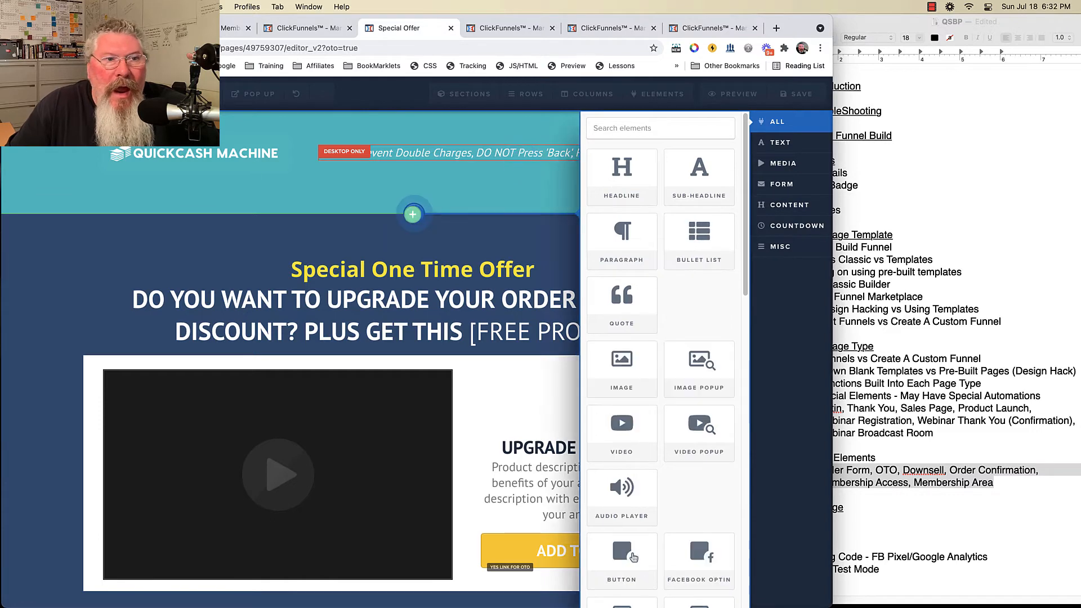
left_click(339, 167)
key("super+w")
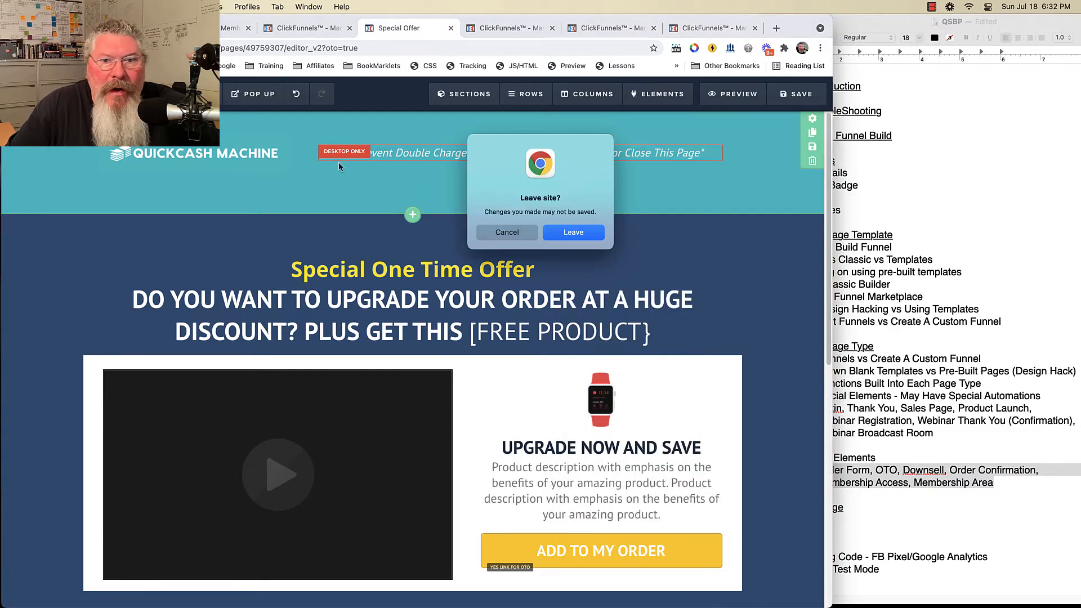
left_click(571, 231)
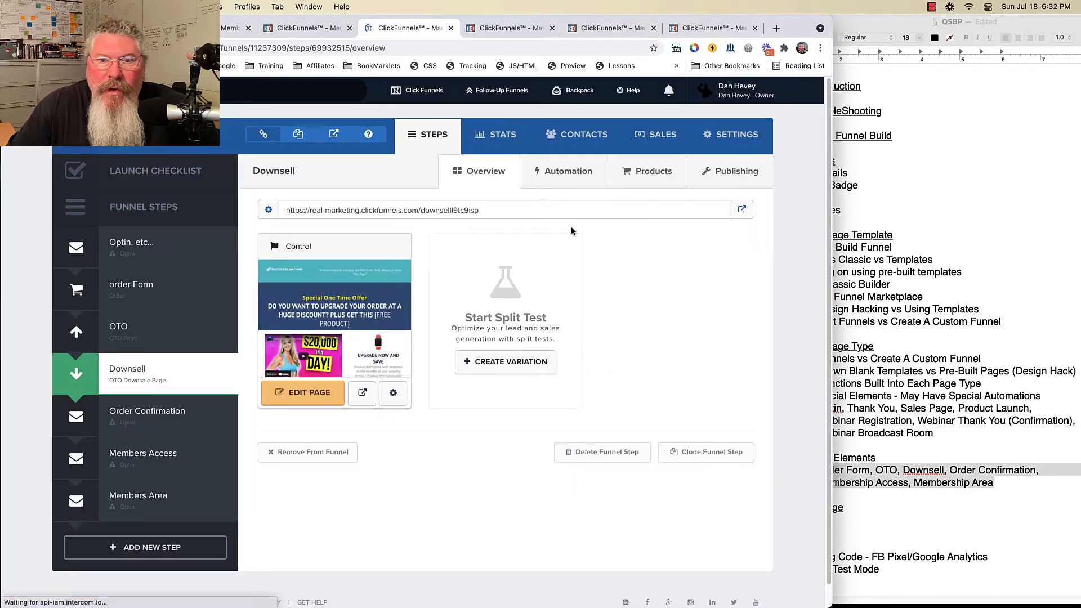
left_click(568, 187)
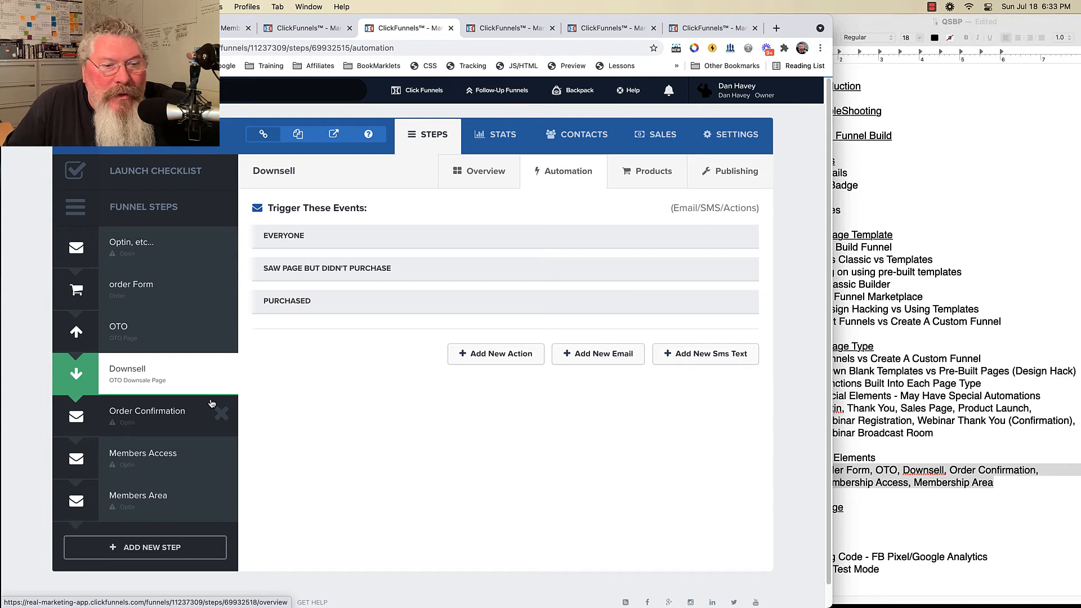
Apply an "Access Your Order Now" page design from the sales Order Confirmation templates to the Order Confirmation step.
left_click(151, 414)
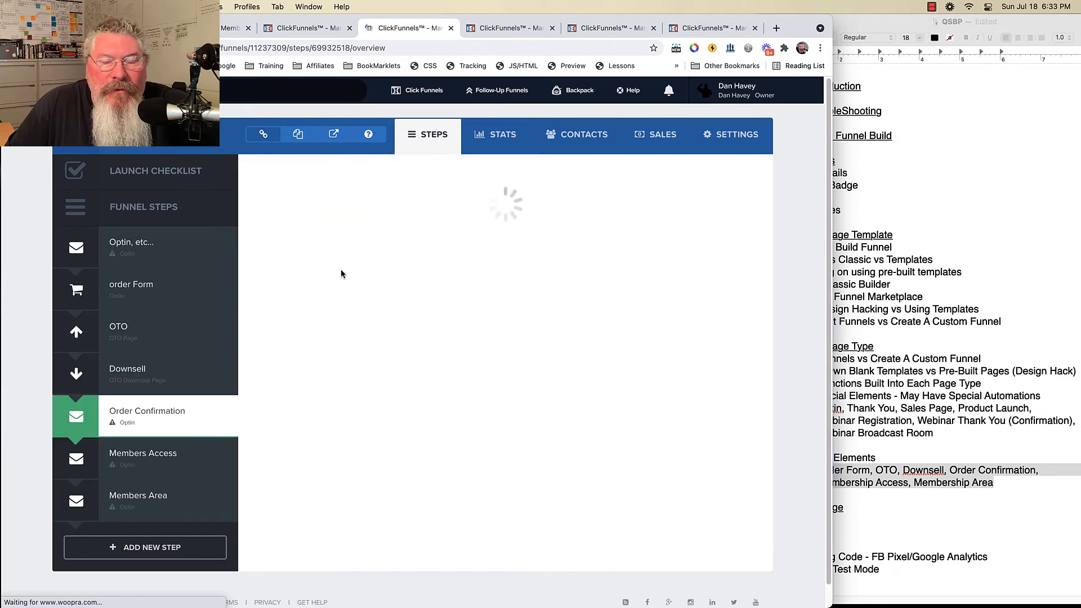
mouse_move(323, 173)
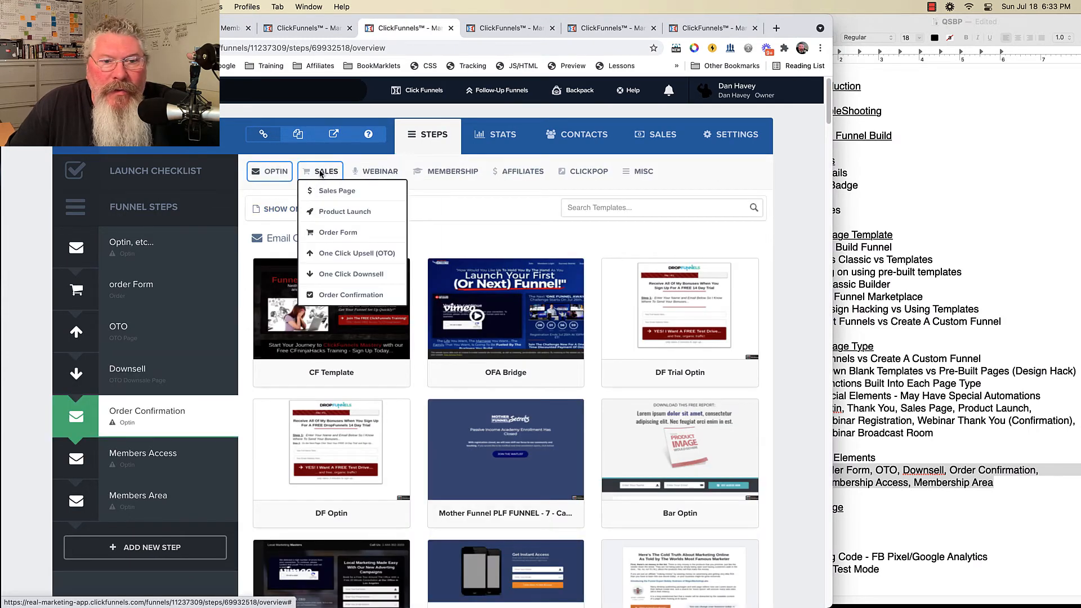
left_click(340, 295)
left_click(325, 303)
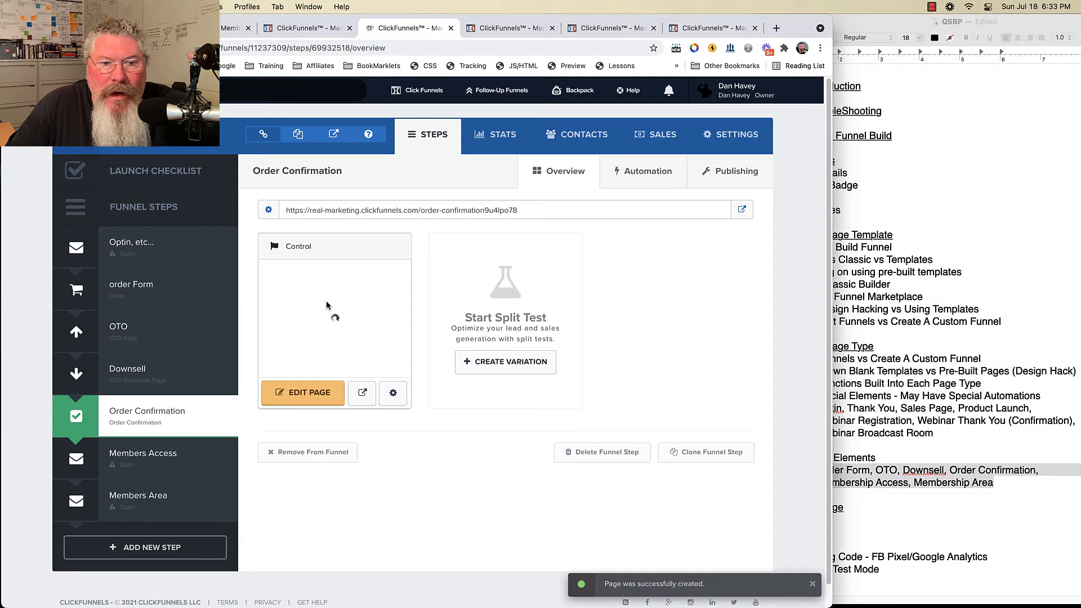
Review the Order Confirmation step's automation triggers and return to its overview.
left_click(640, 171)
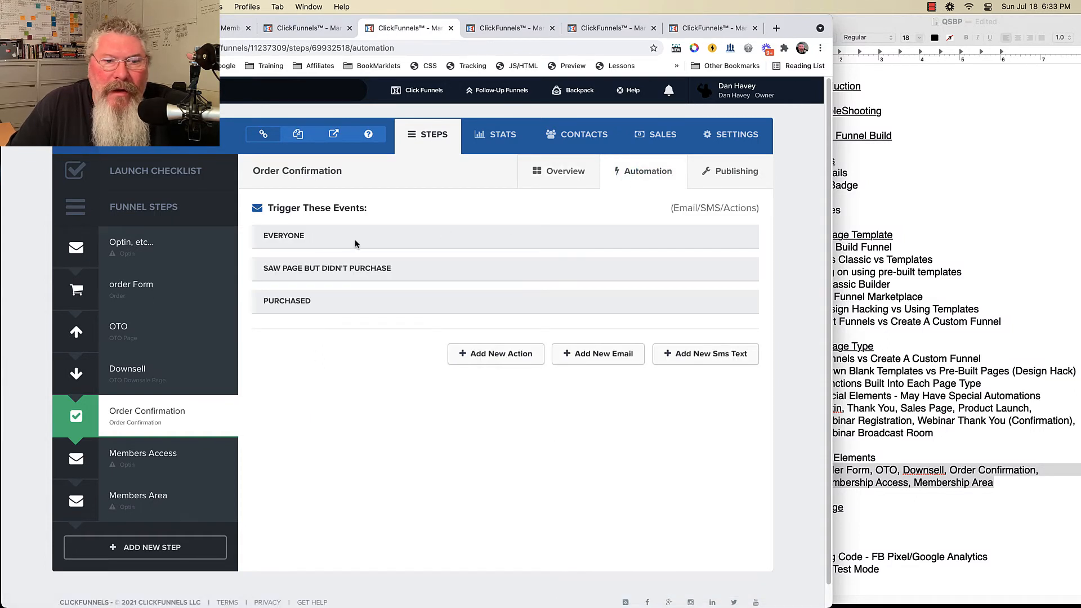
left_click(565, 175)
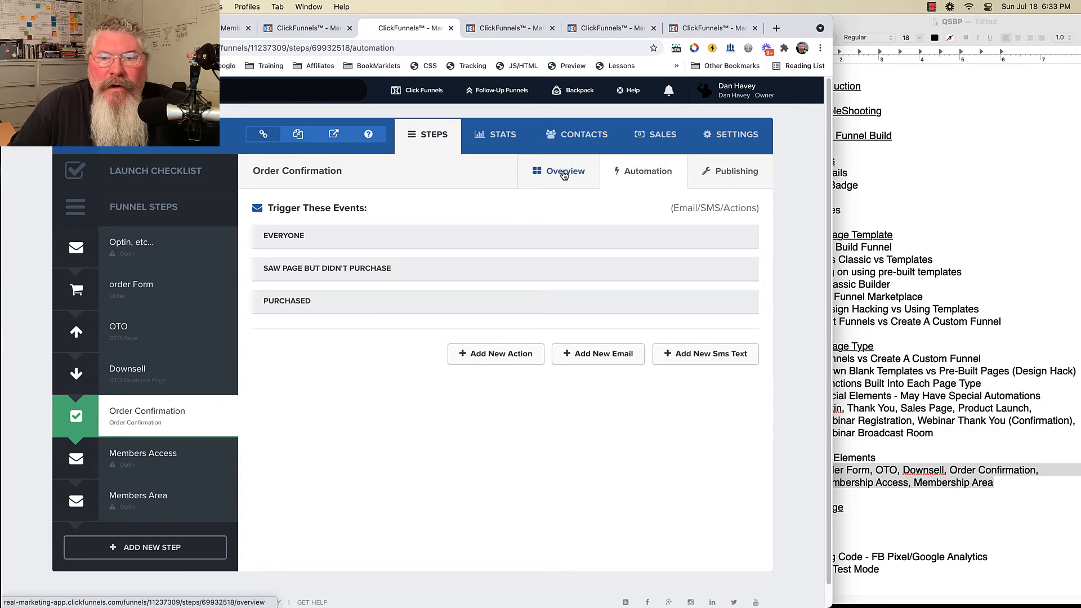
Open the Order Confirmation page for editing, add a Product w/ Var Order Confirm element below the product table, and review the confirmation elements.
left_click(304, 395)
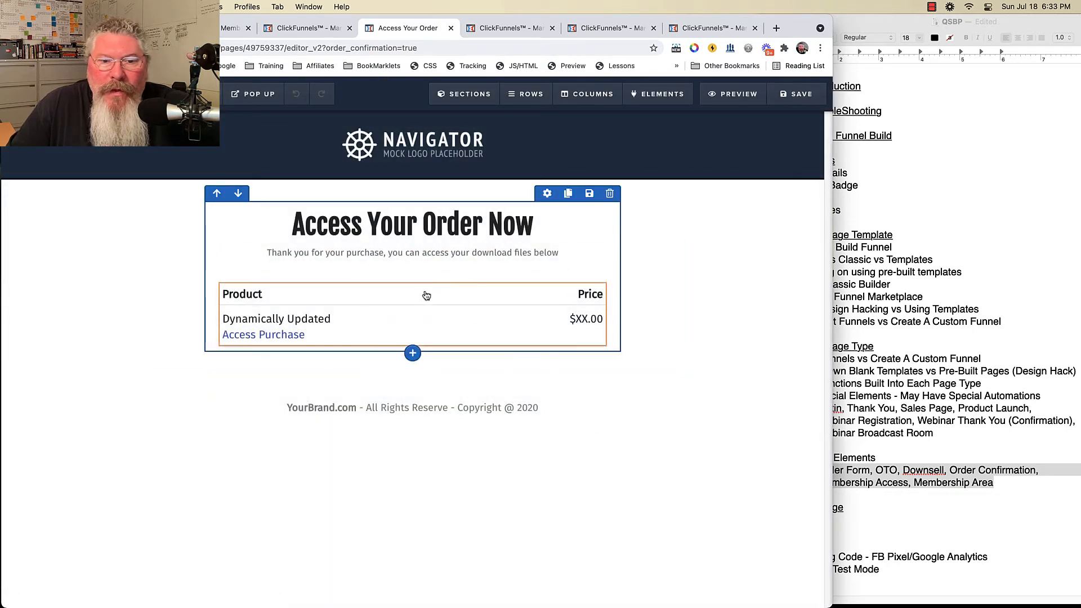
left_click(415, 347)
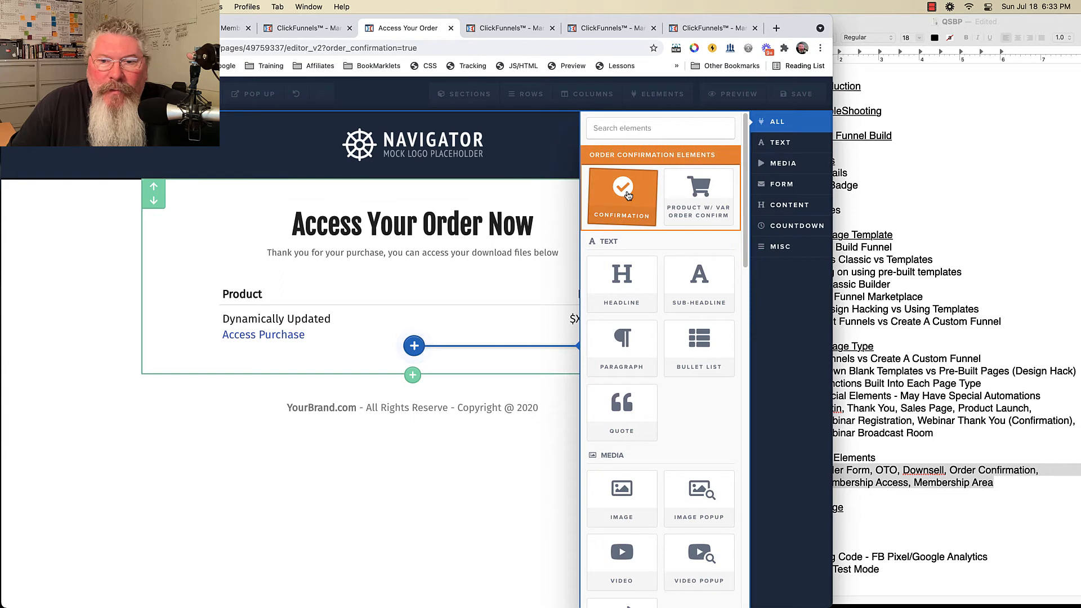
left_click(695, 192)
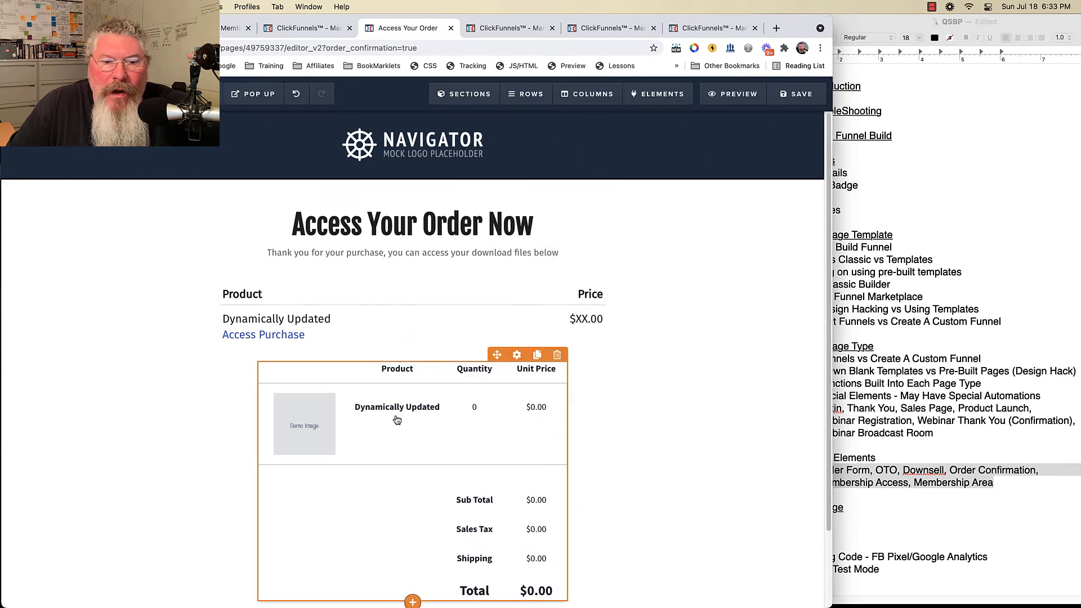
left_click(413, 345)
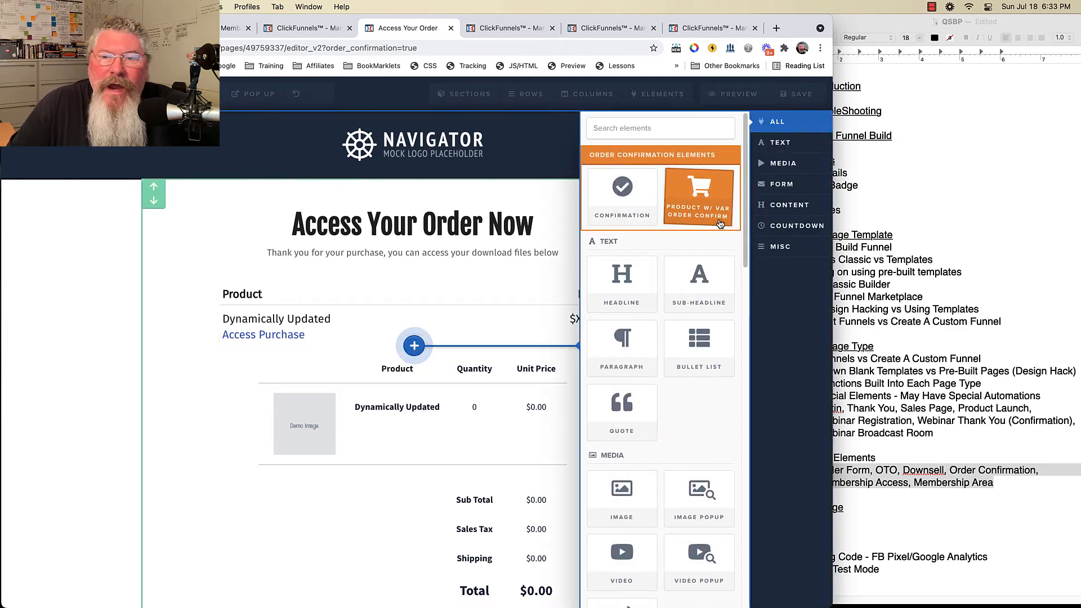
Review the Order Confirmation page layout down to its footer and leave the editor without saving the changes.
left_click(720, 224)
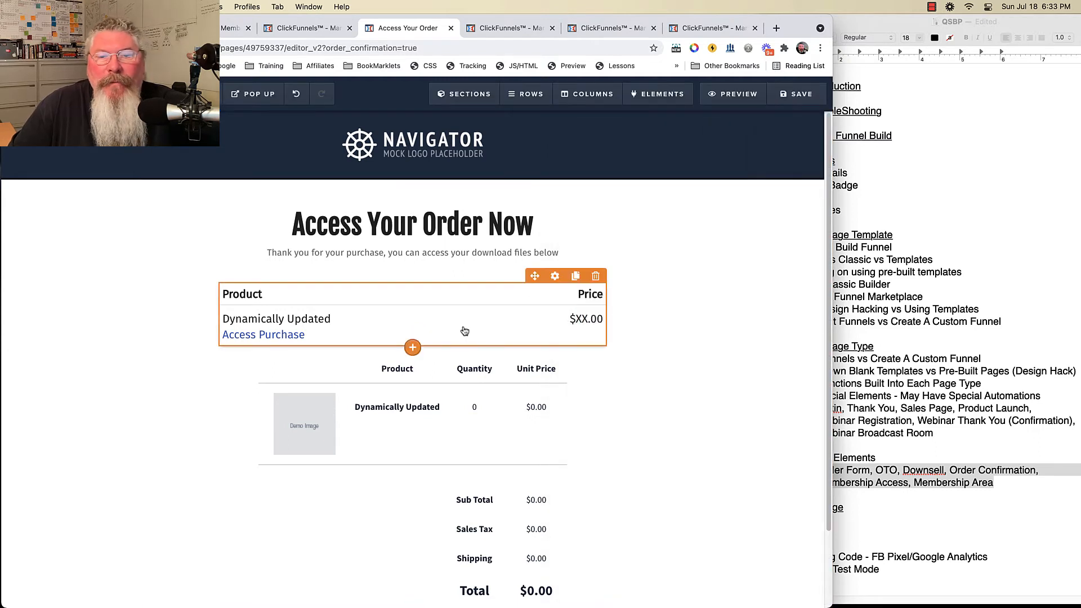
scroll(464, 330, "down", 3)
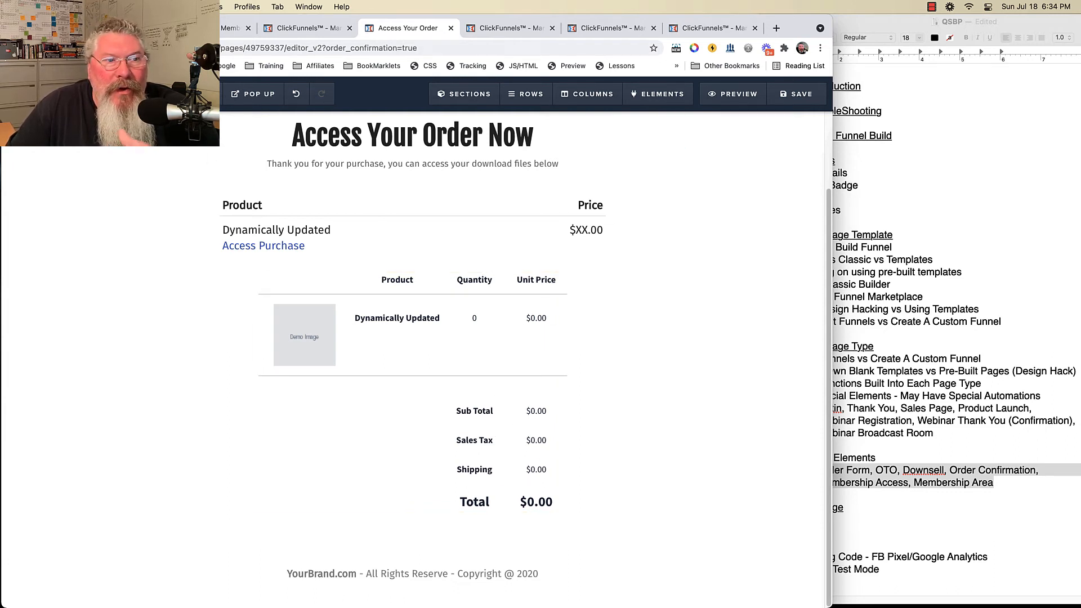
key("super+w")
left_click(567, 235)
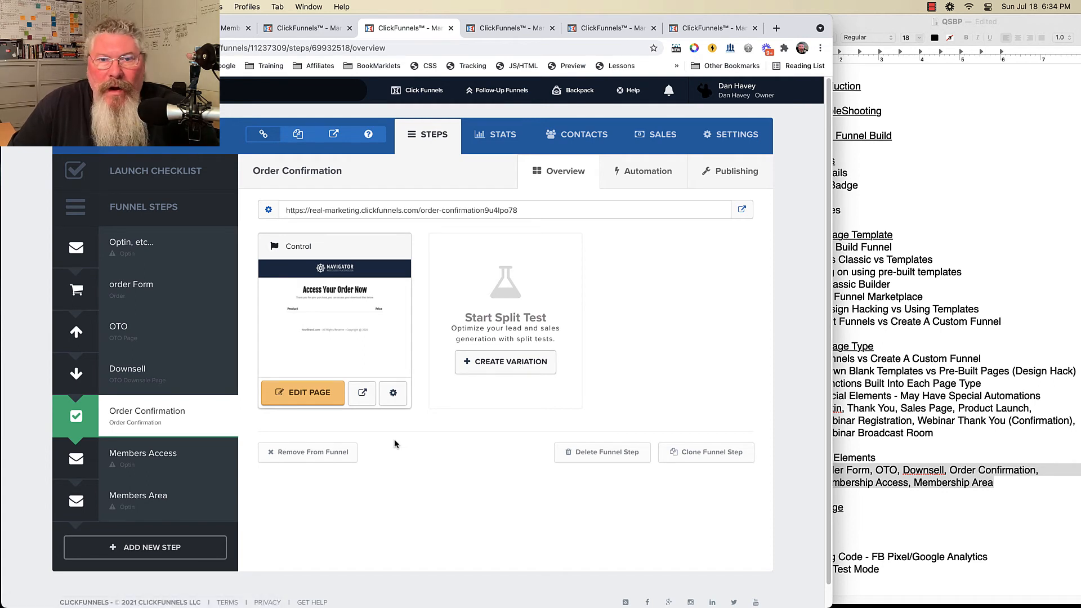
Apply the Gradient Member Access template from the membership Member Access designs to the Members Access step.
left_click(143, 460)
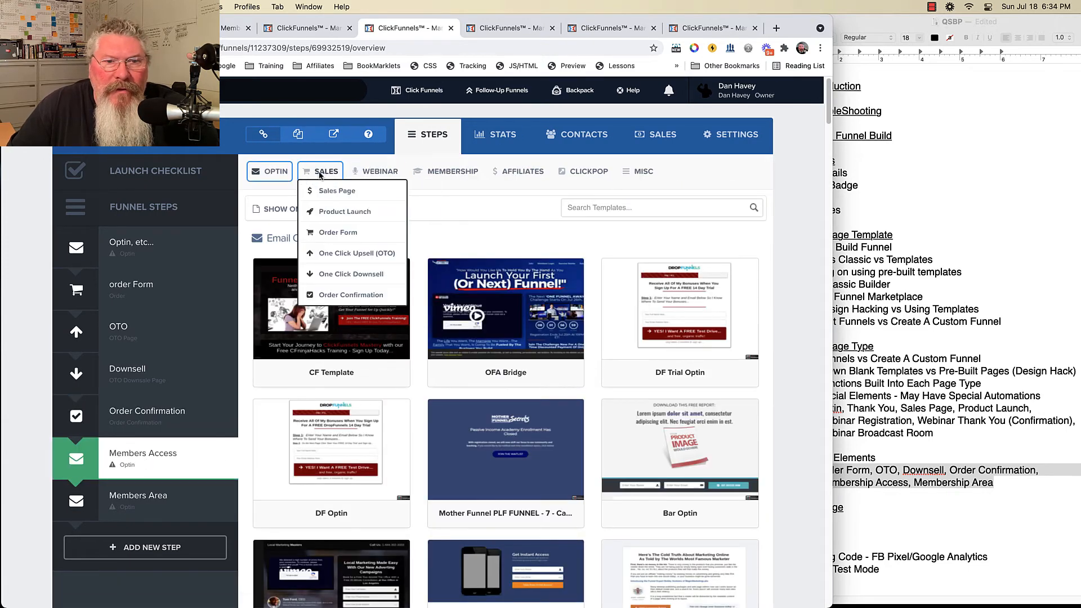
mouse_move(444, 177)
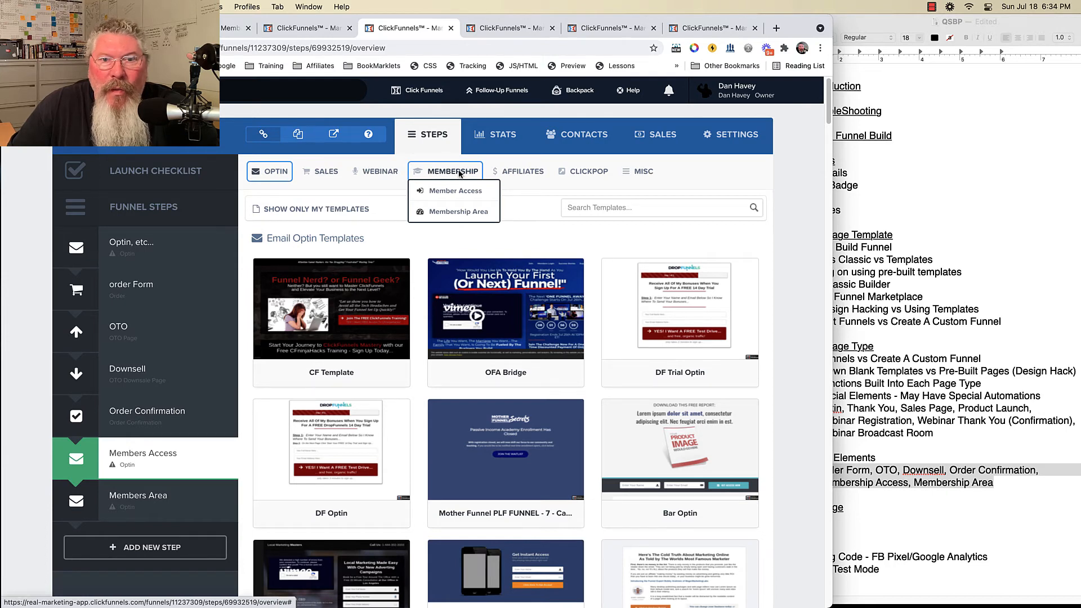
left_click(504, 28)
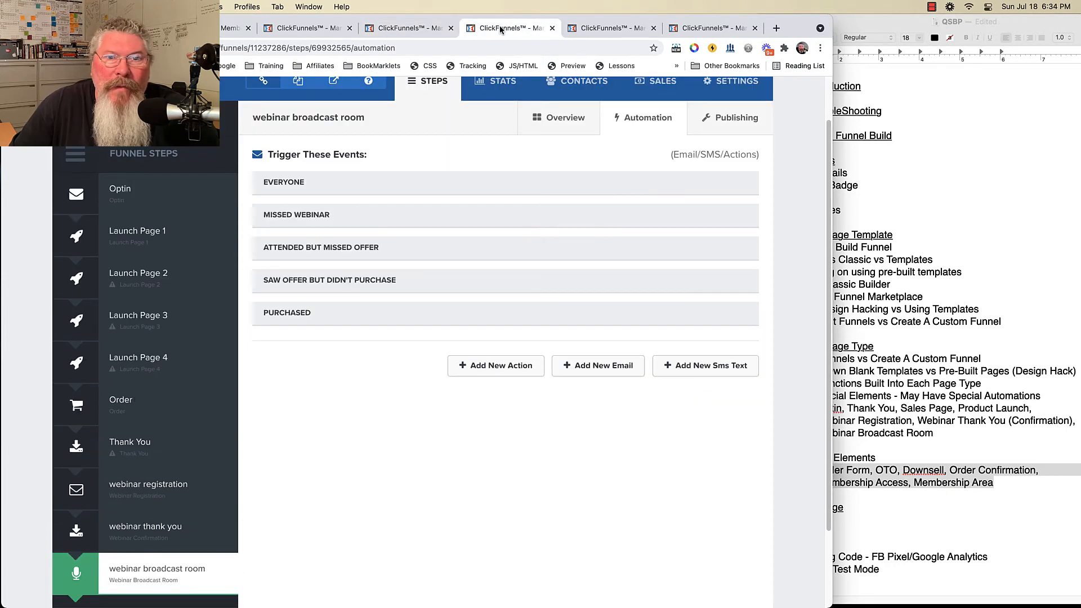
left_click(425, 29)
mouse_move(424, 90)
mouse_move(376, 172)
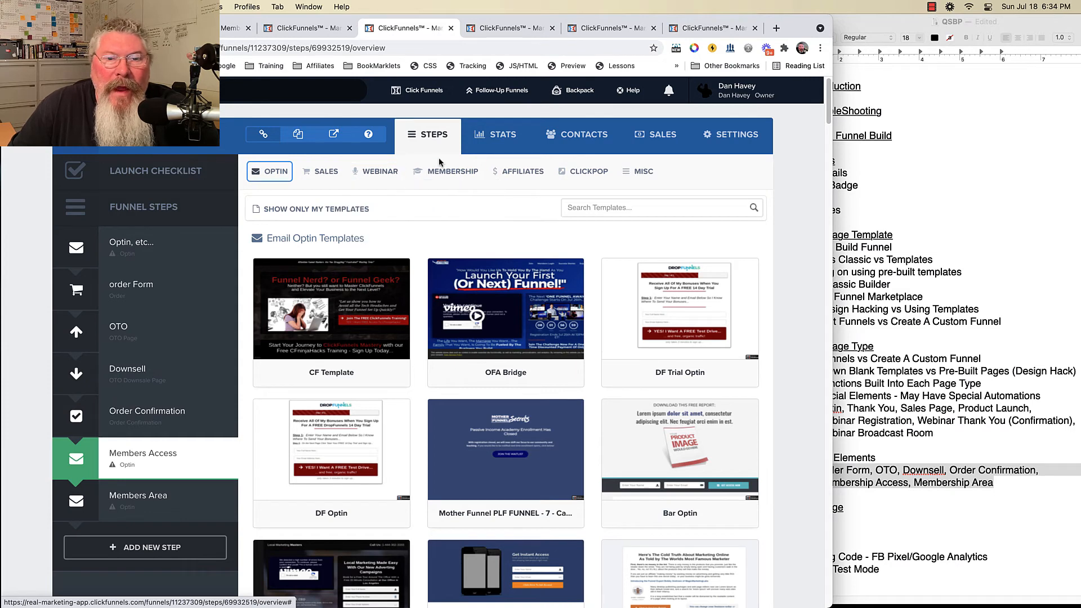
mouse_move(443, 177)
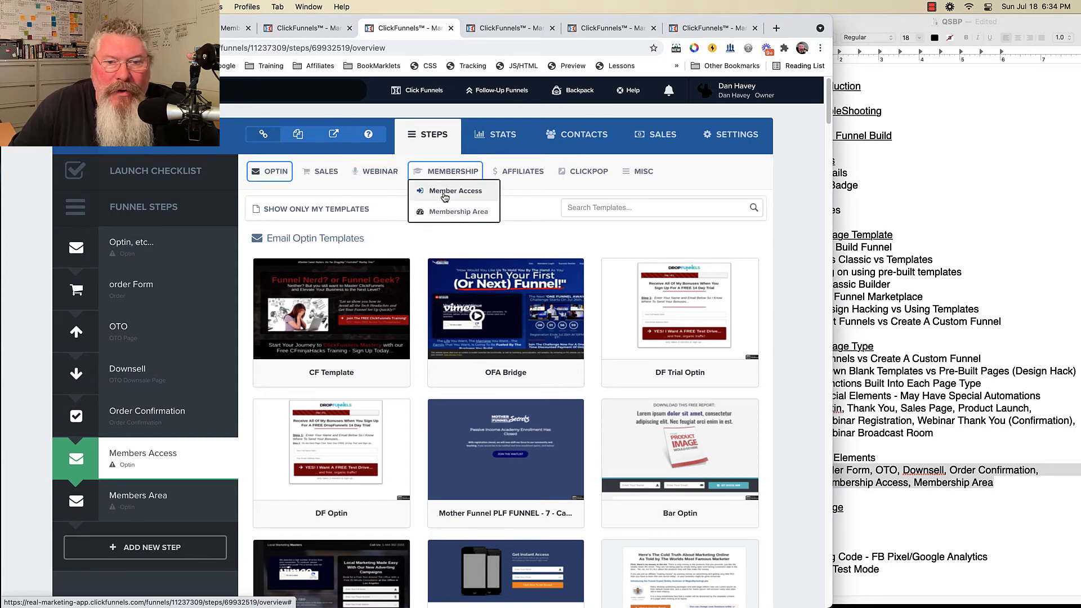
left_click(447, 193)
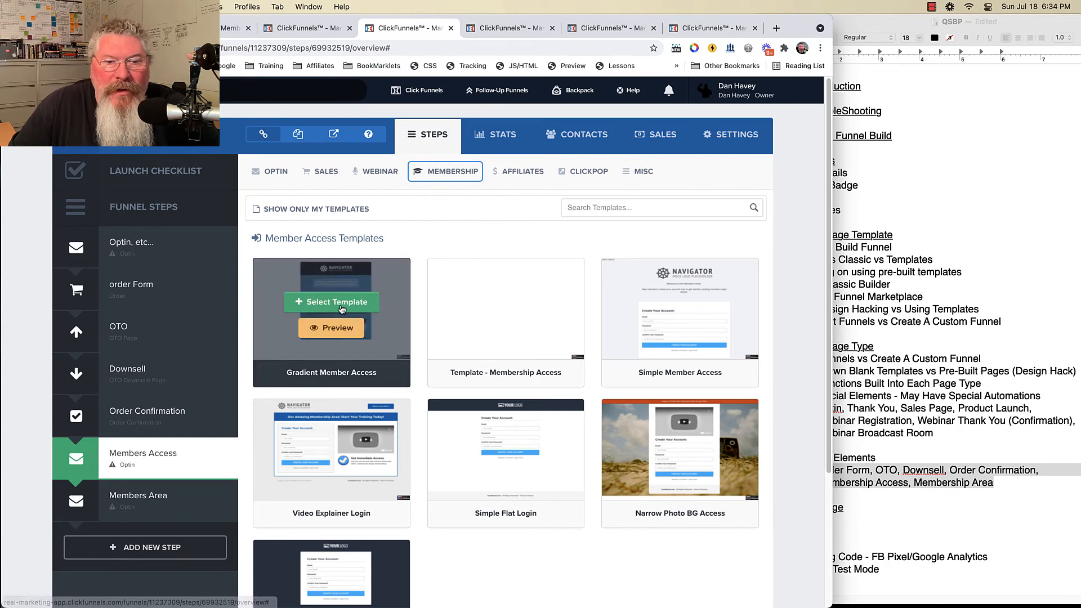
left_click(342, 303)
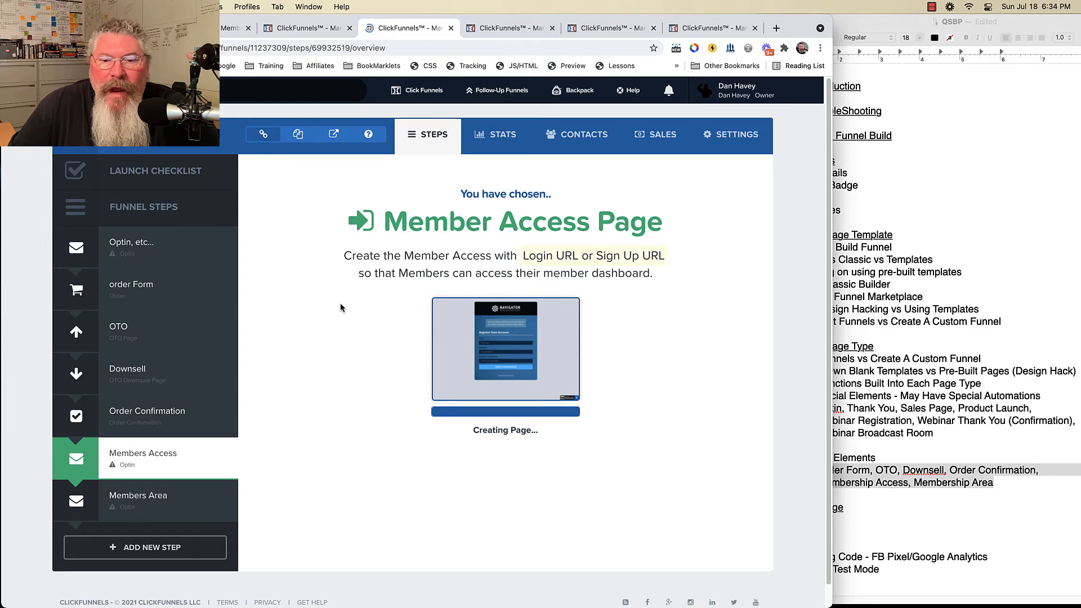
Review the Members Access step's automation triggers and open its page for editing.
left_click(638, 175)
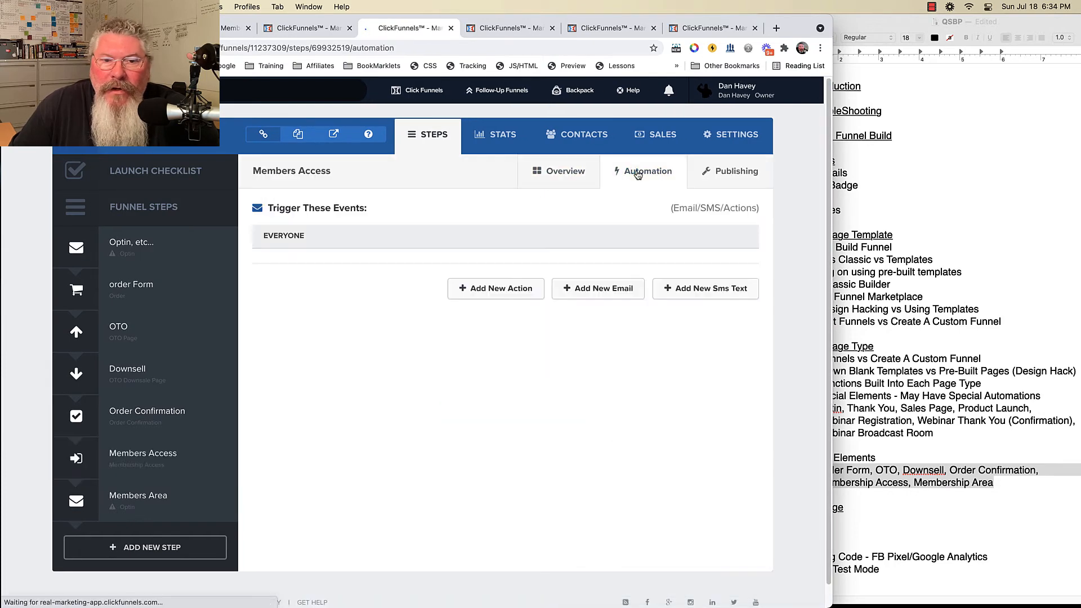
left_click(561, 176)
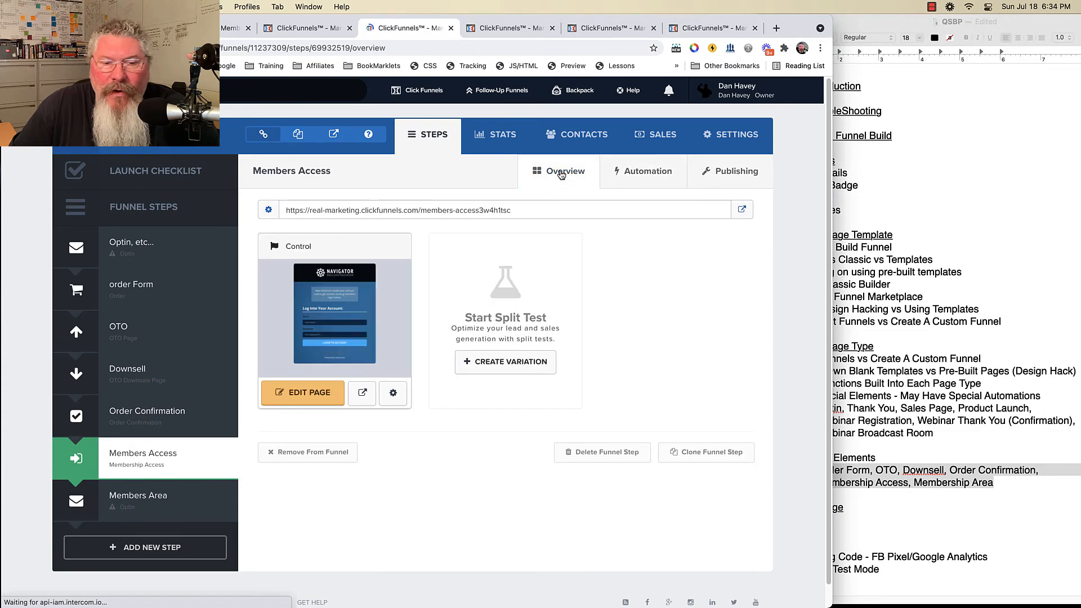
left_click(303, 392)
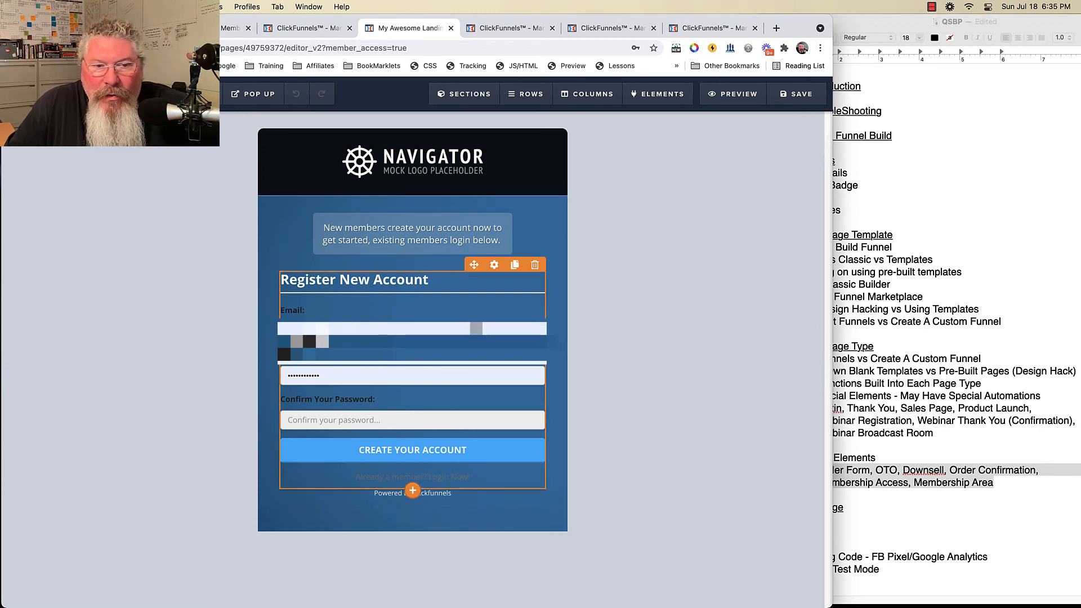
Try a User Login membership element above the Register New Account form, and leave the editor without saving.
mouse_move(466, 98)
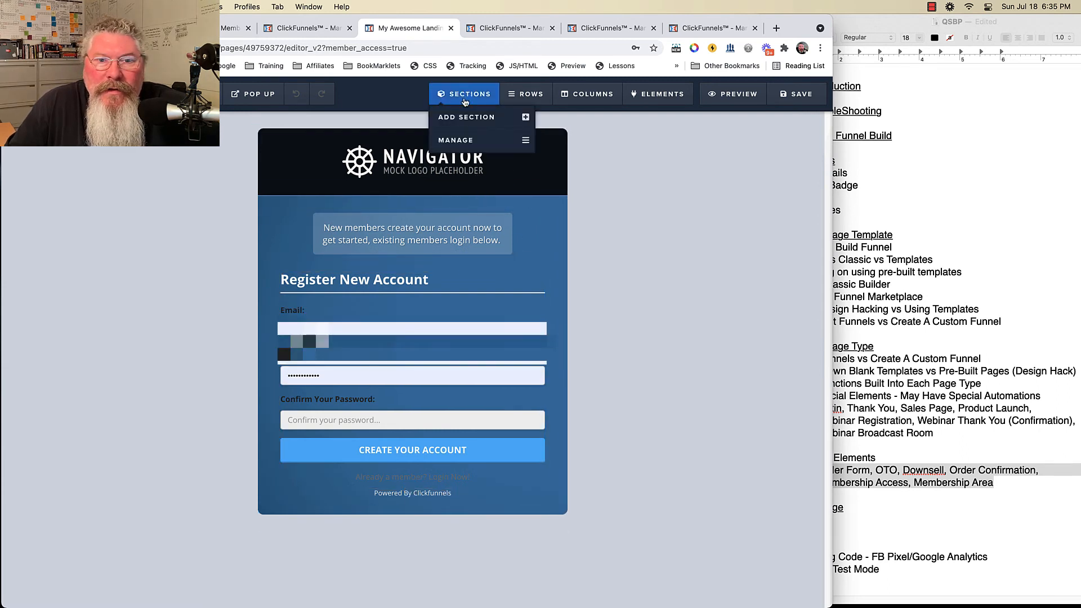
left_click(457, 140)
left_click(457, 141)
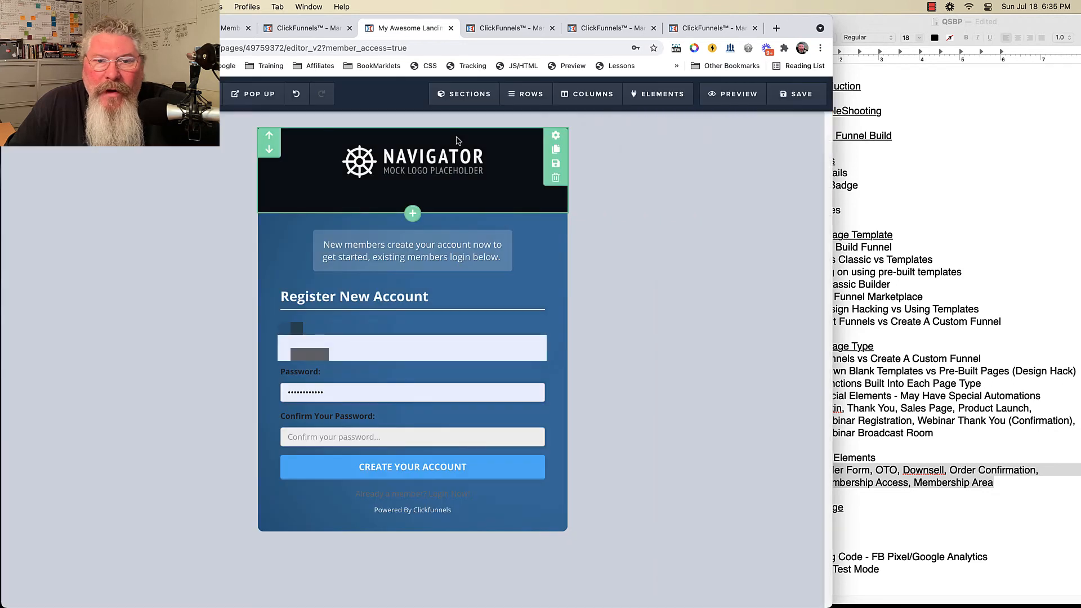
left_click(413, 258)
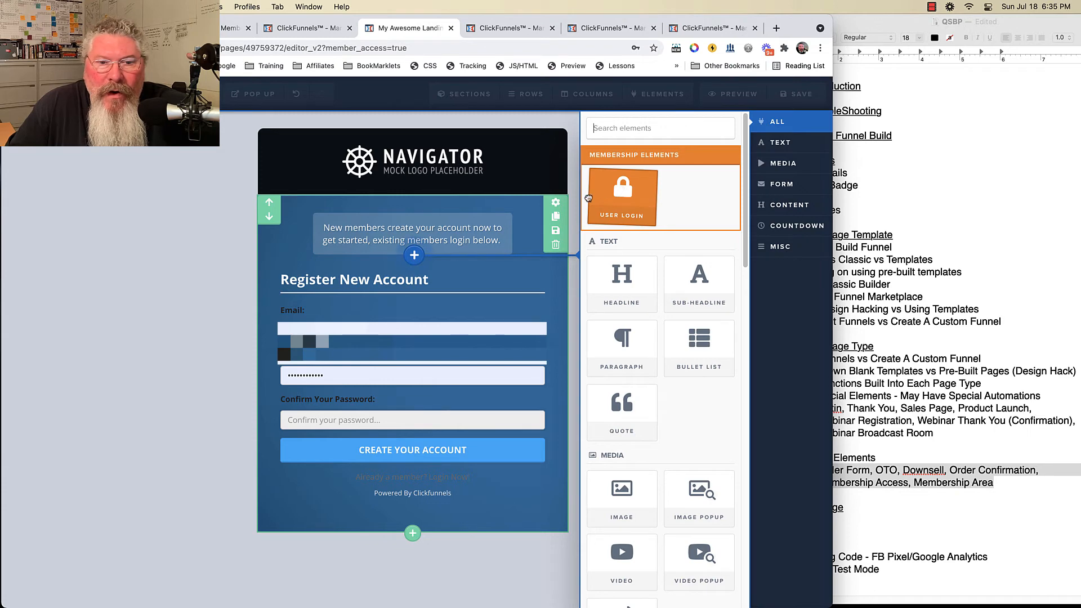
left_click_drag(589, 198, 419, 261)
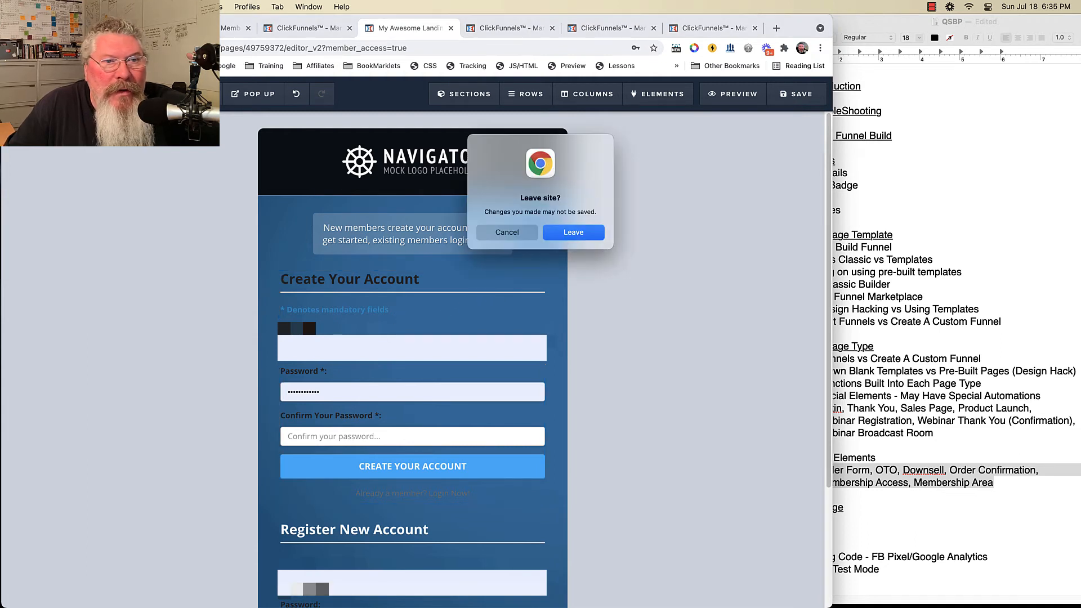
left_click(572, 235)
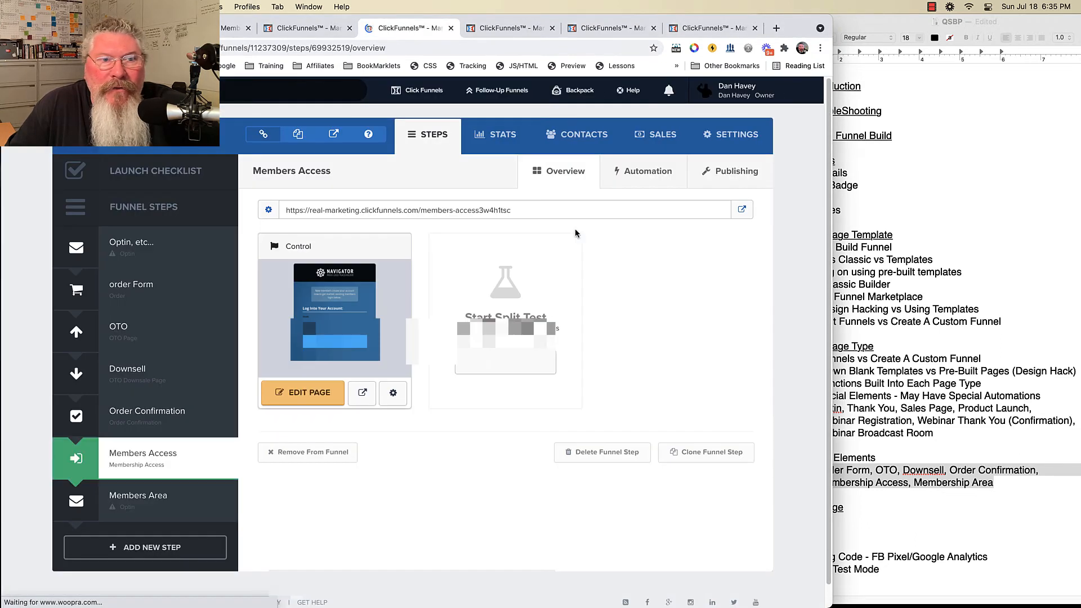
Apply the Dark Green Membership template from the Membership Area designs to the Members Area step.
left_click(125, 502)
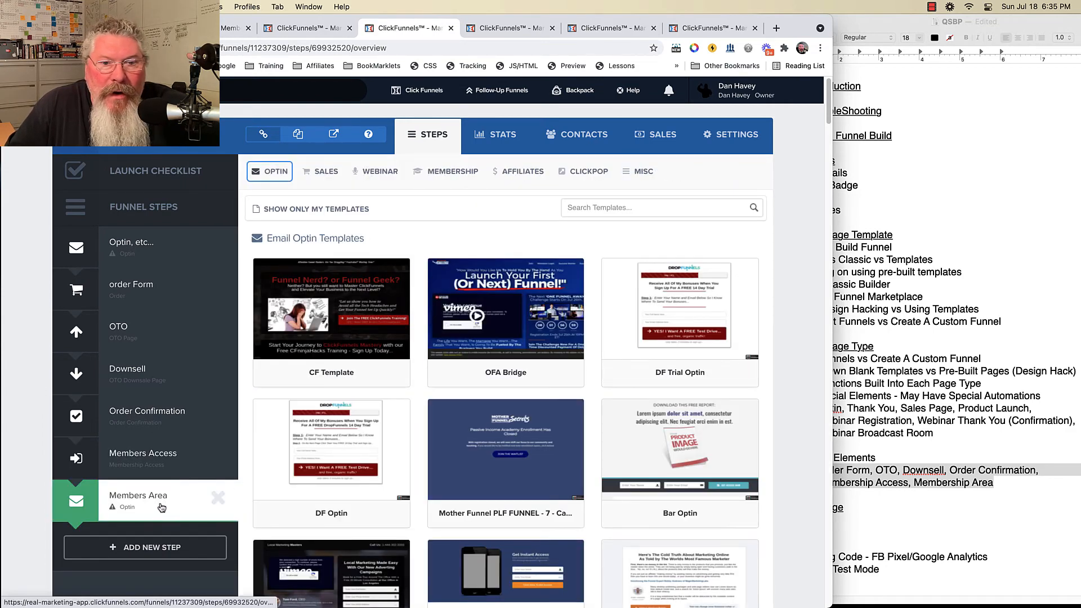
left_click(449, 173)
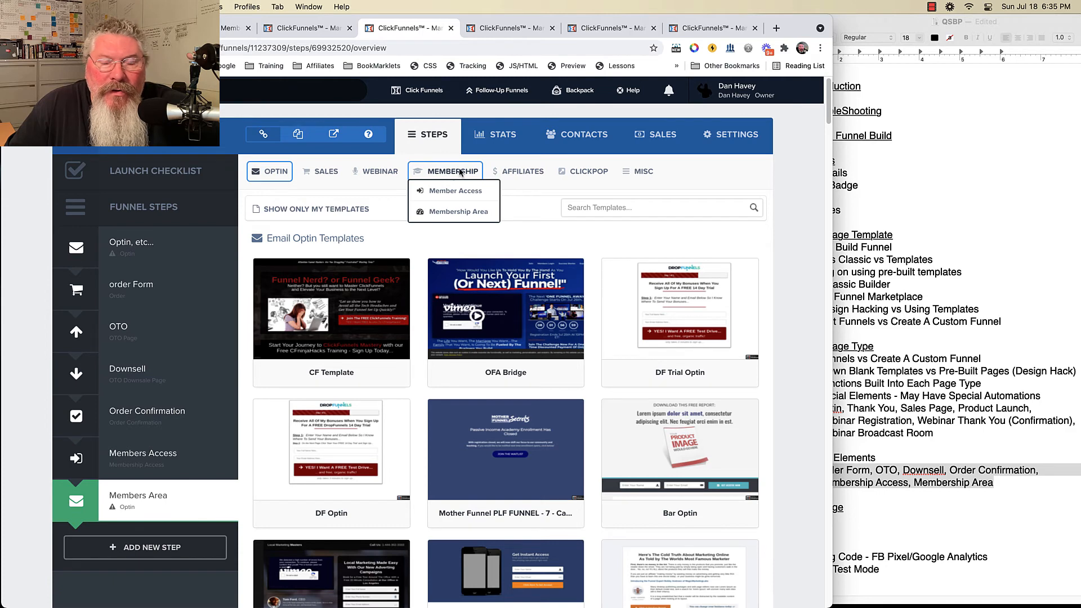
left_click(460, 212)
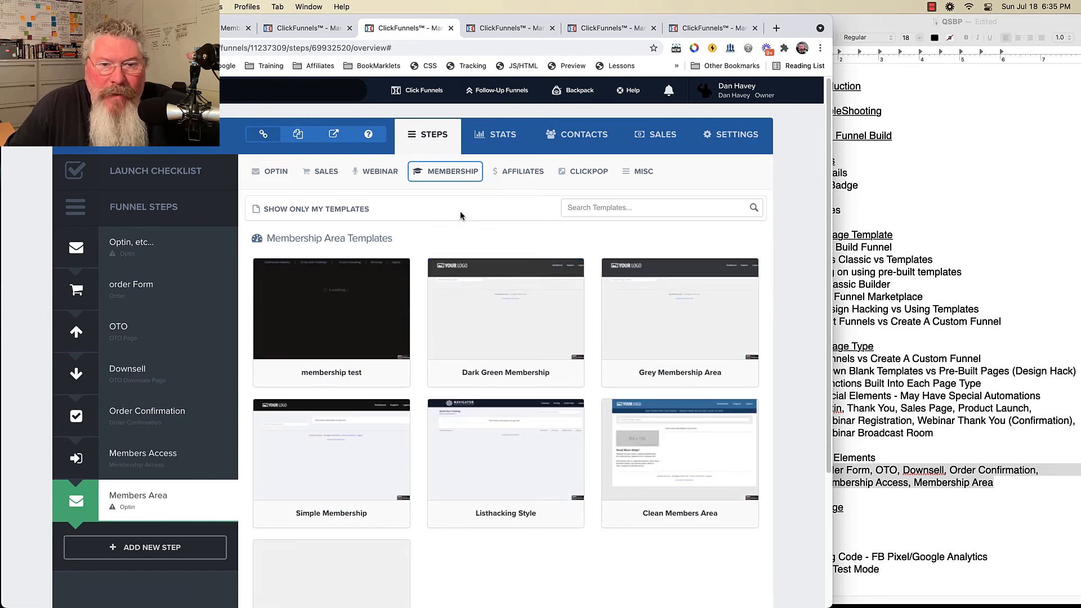
left_click(499, 305)
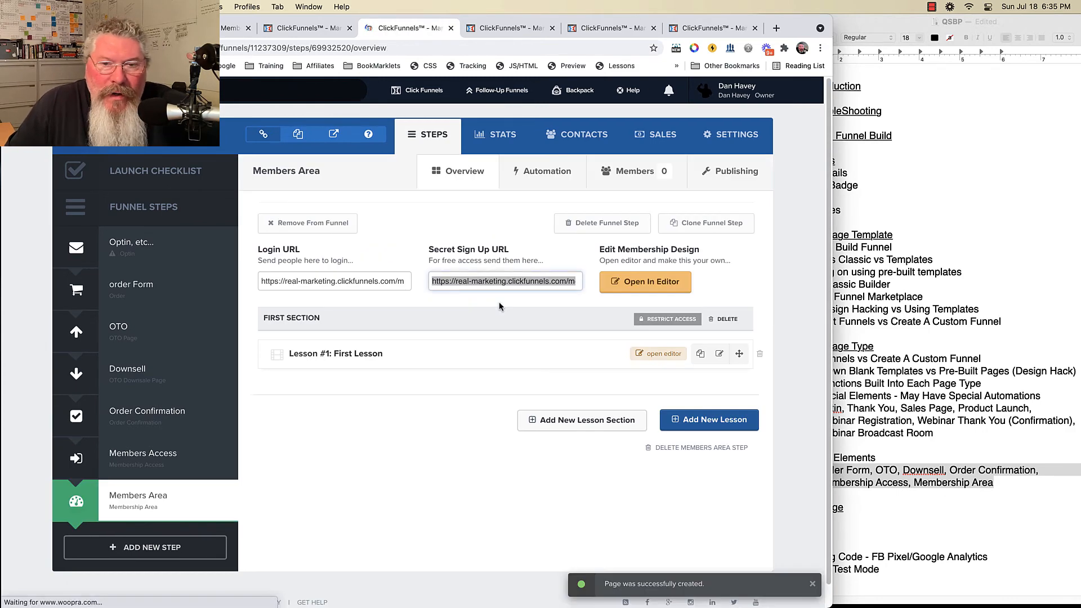
Review the Members Area step's automation triggers and return to its overview.
left_click(543, 174)
left_click(542, 174)
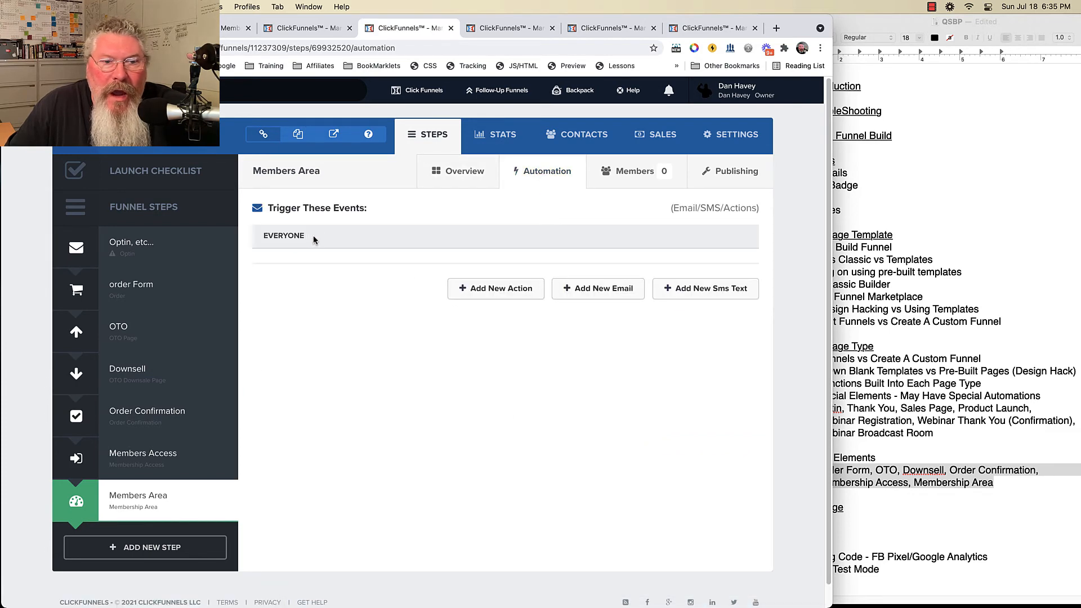
left_click(464, 176)
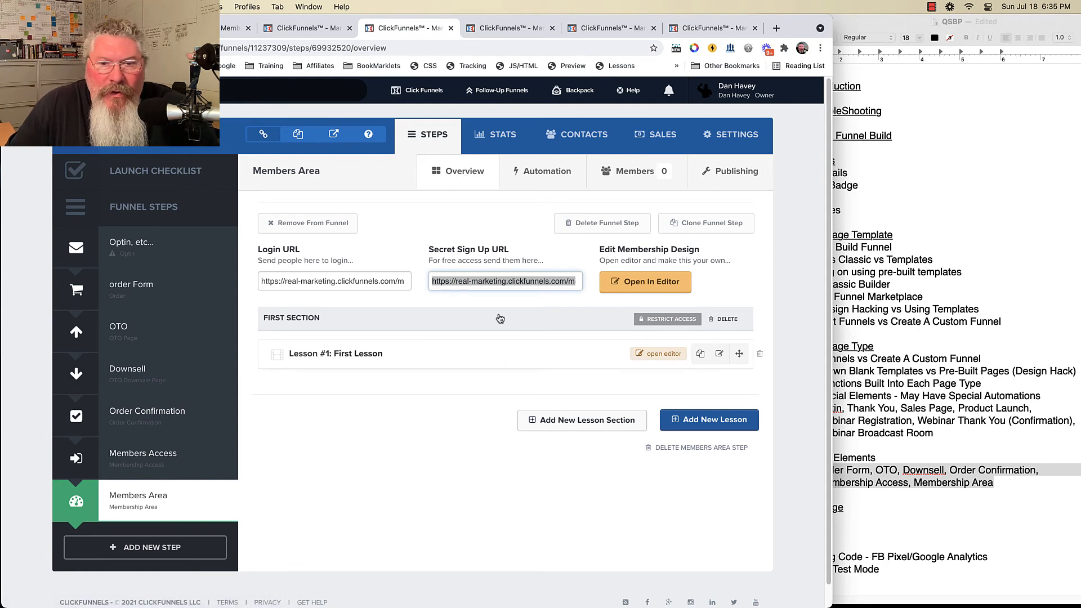
Open the Members Area membership design in the editor and examine the special membership elements available below the course search field.
left_click(640, 284)
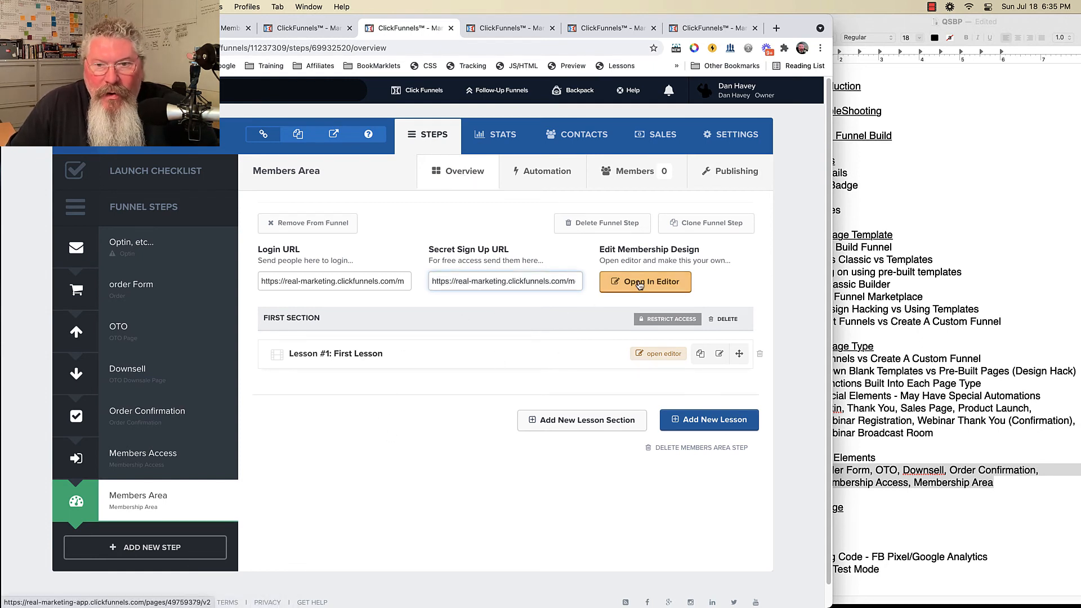
left_click(449, 29)
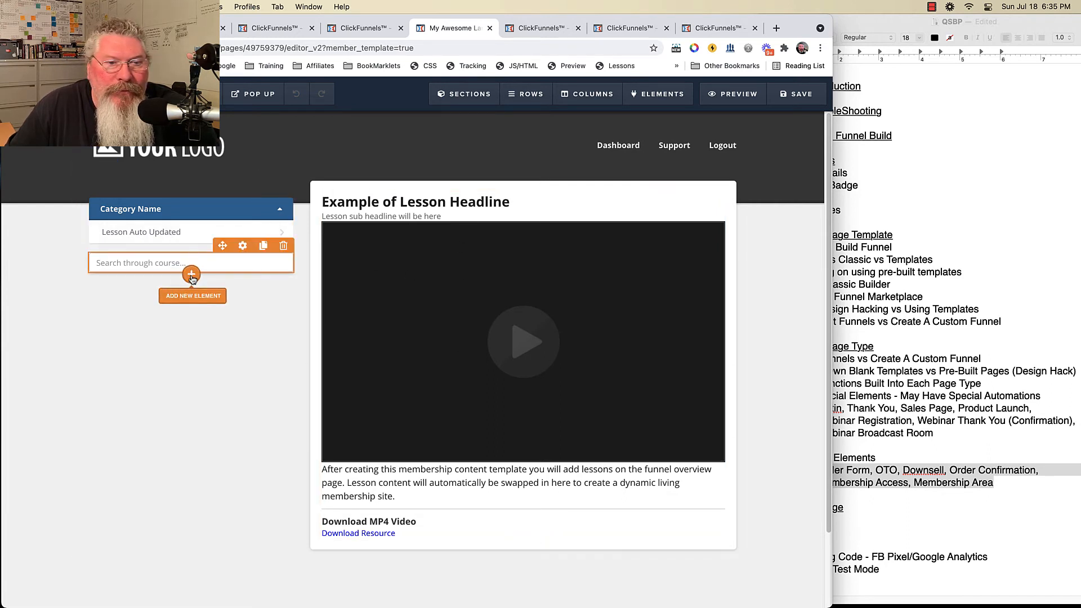
left_click(191, 274)
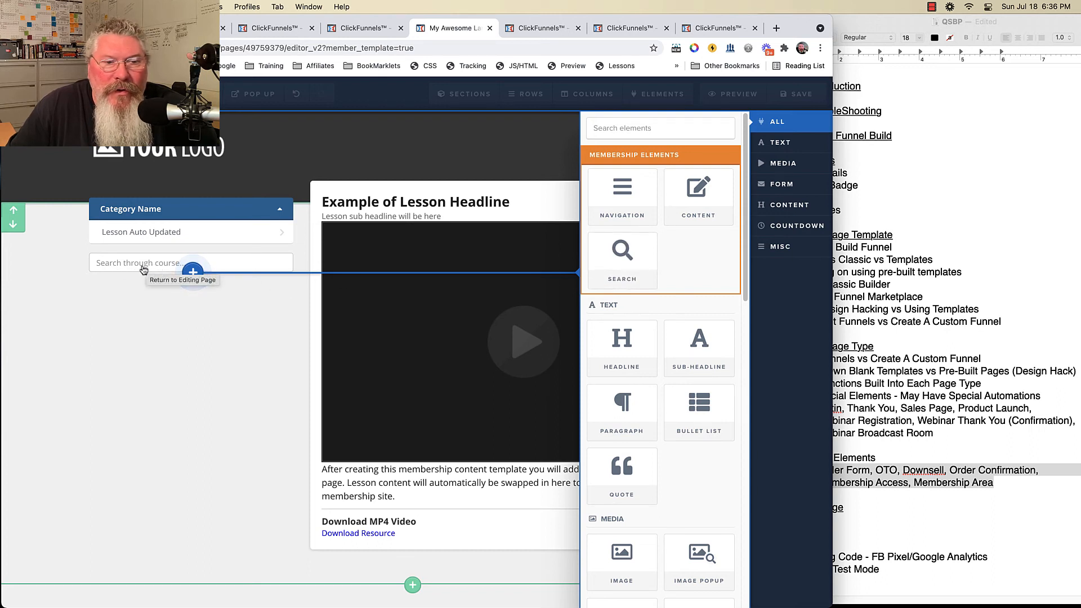
left_click(186, 372)
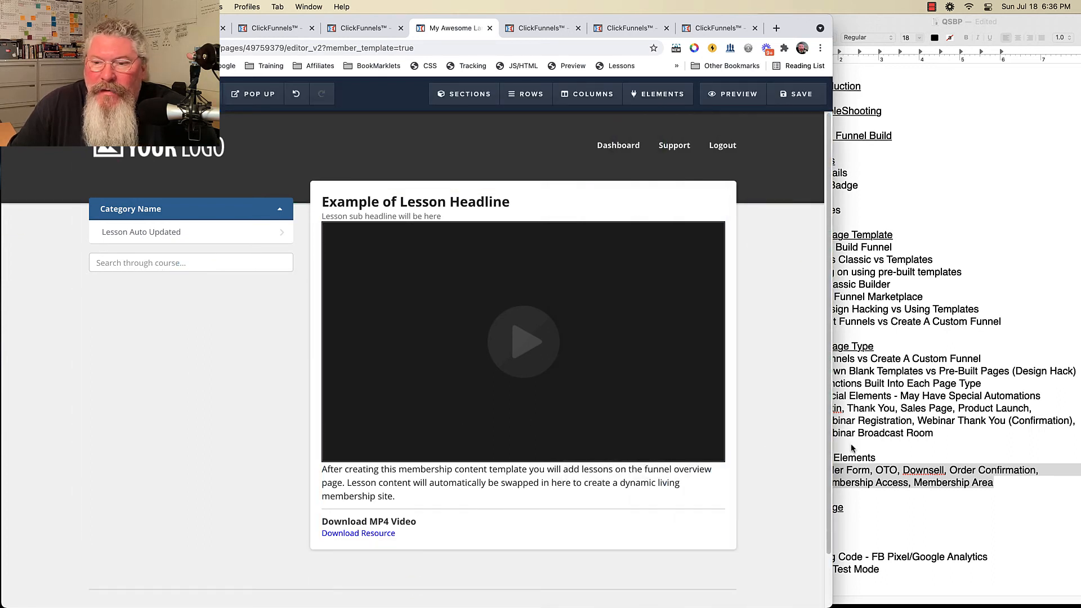
Switch to the QSBP outline to check the Special Elements list, and close the membership design editor without saving changes.
left_click(907, 450)
left_click(907, 447)
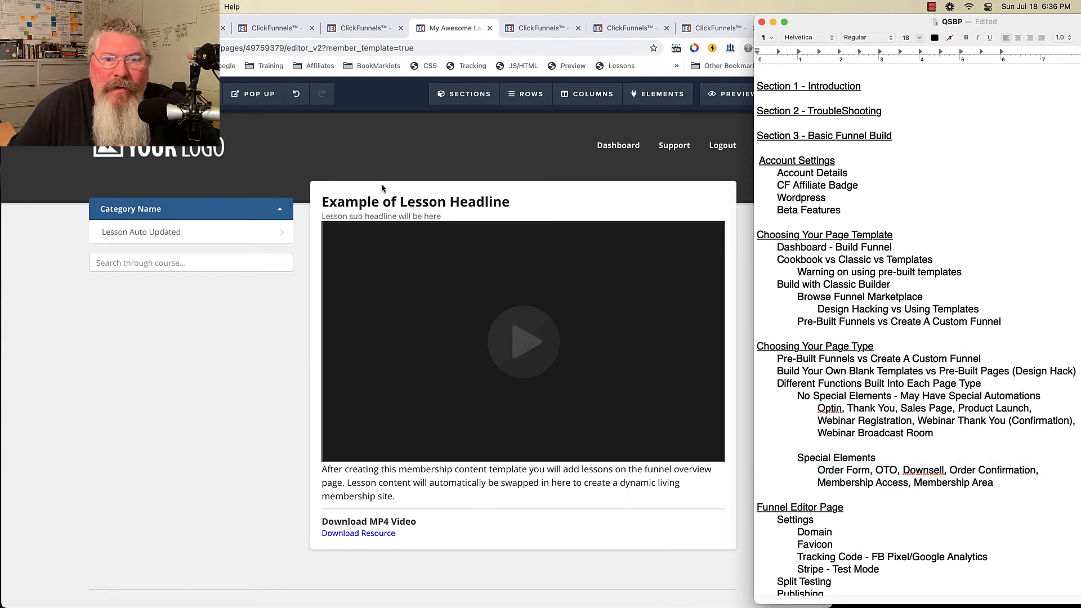
key("super+Tab")
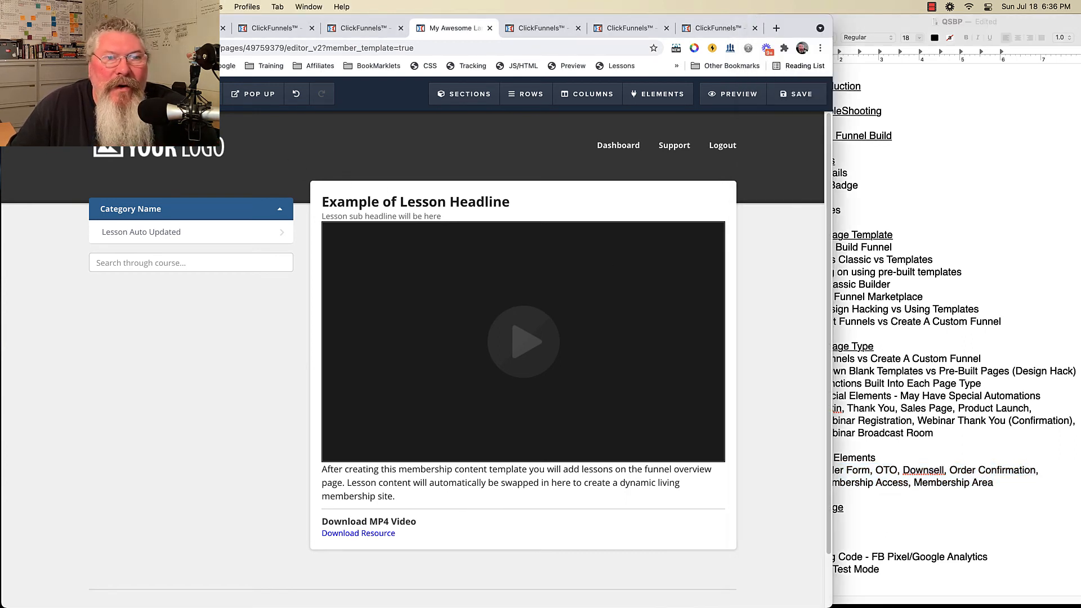
key("super+w")
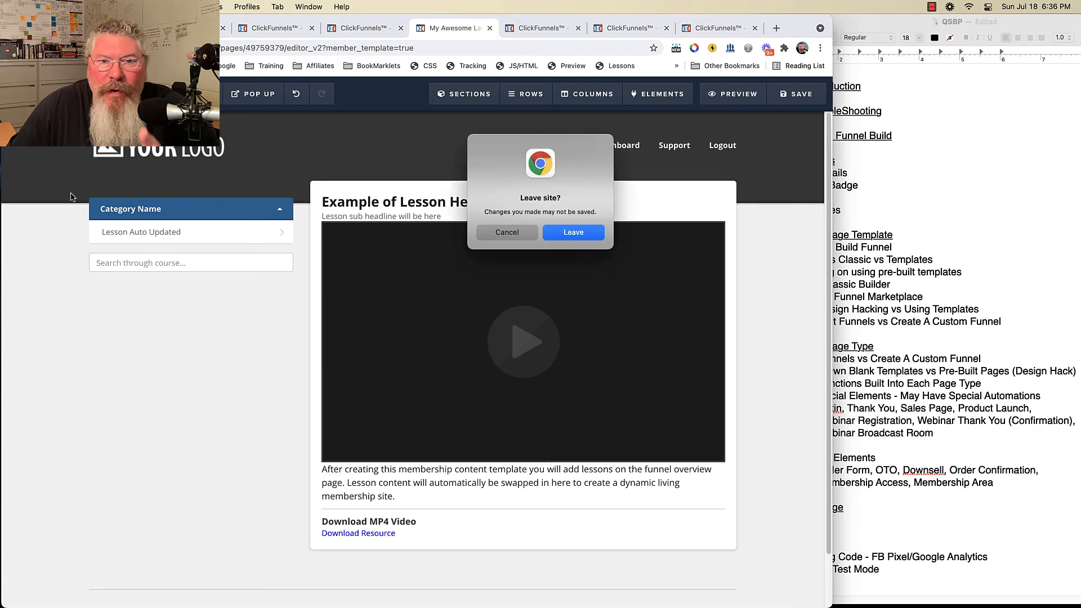
left_click(573, 232)
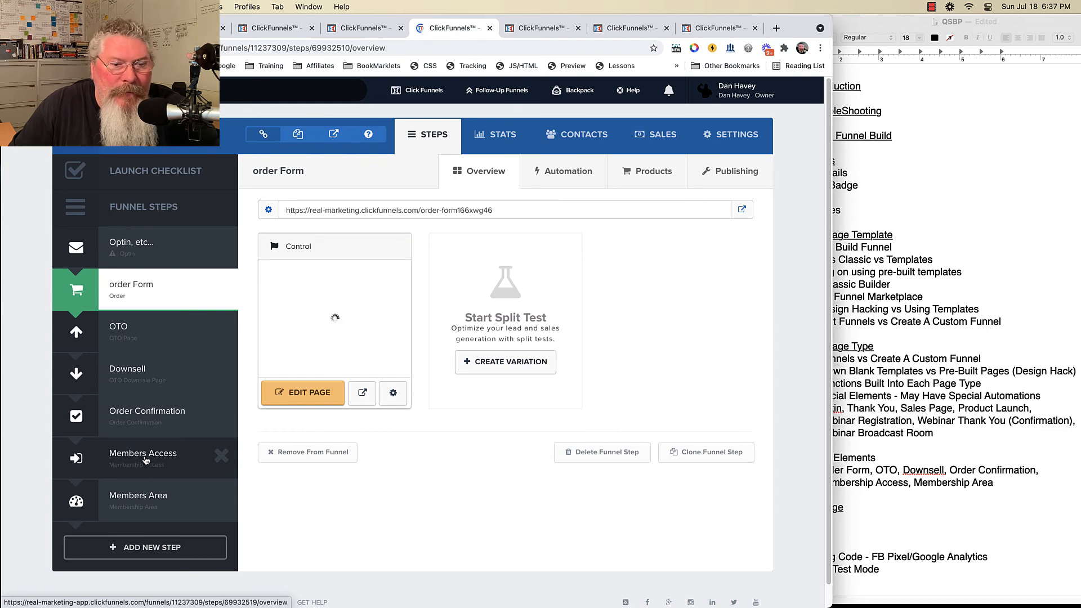
Open the Members Access step's control page in the page editor.
left_click(146, 460)
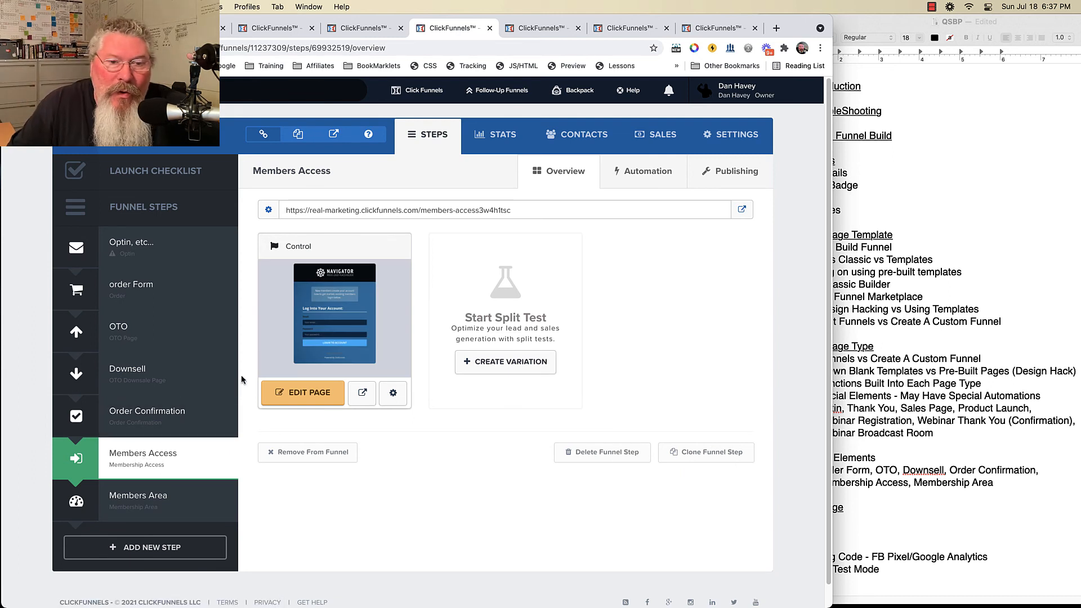
left_click(305, 401)
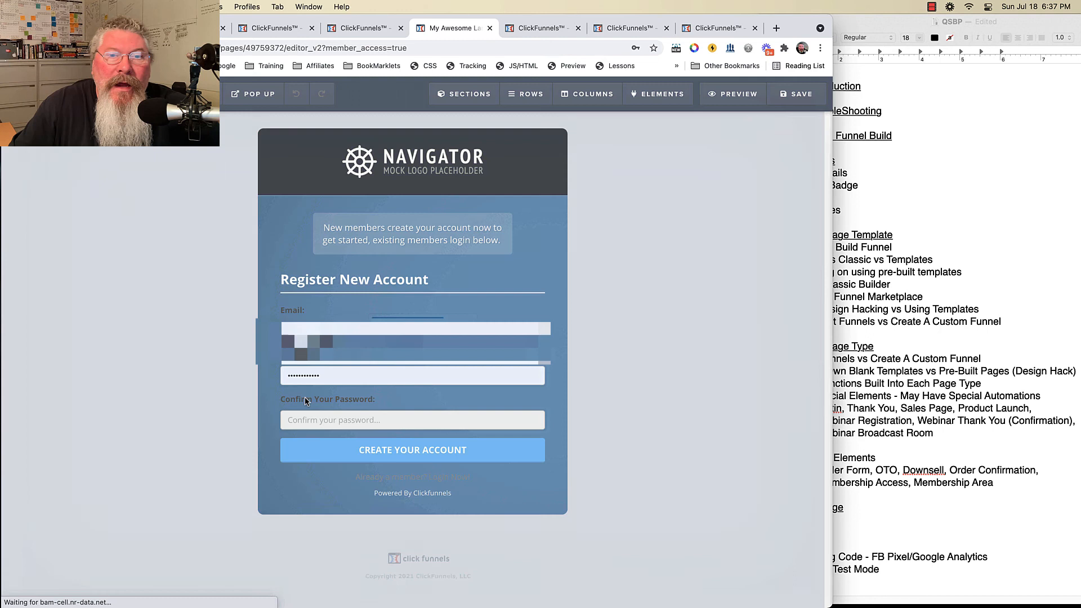
mouse_move(471, 138)
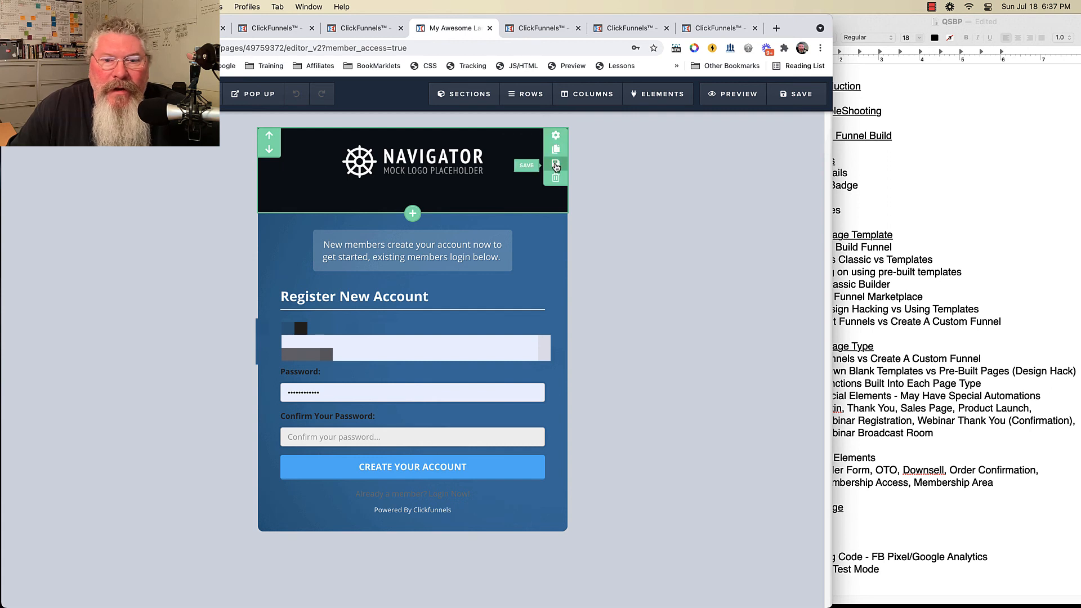
Save the page's Navigator logo header section as a personal template named "Section 1" and close the section settings.
left_click(556, 165)
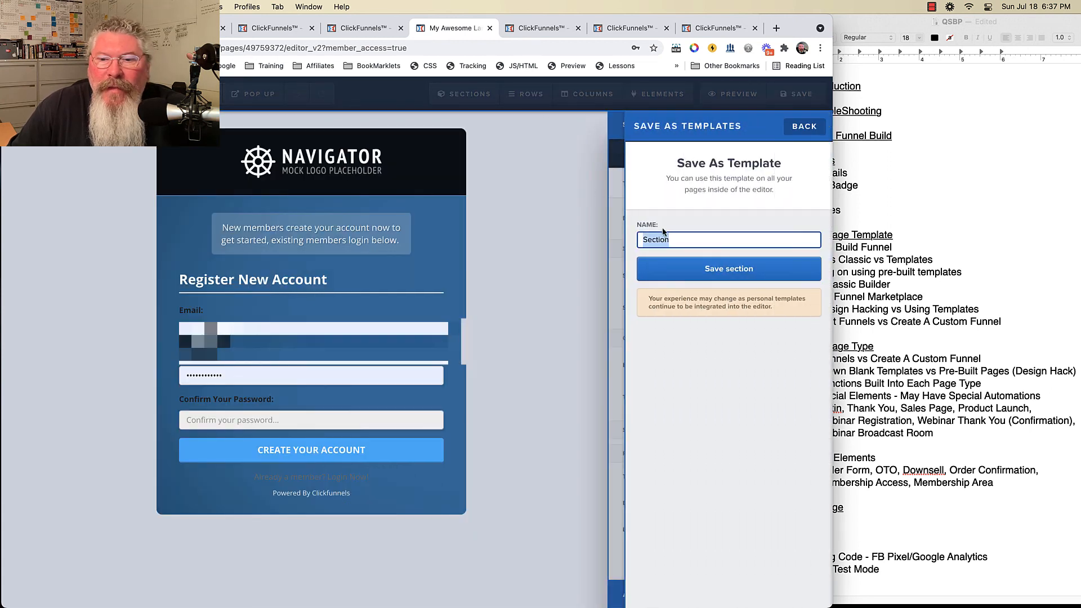
key("Right")
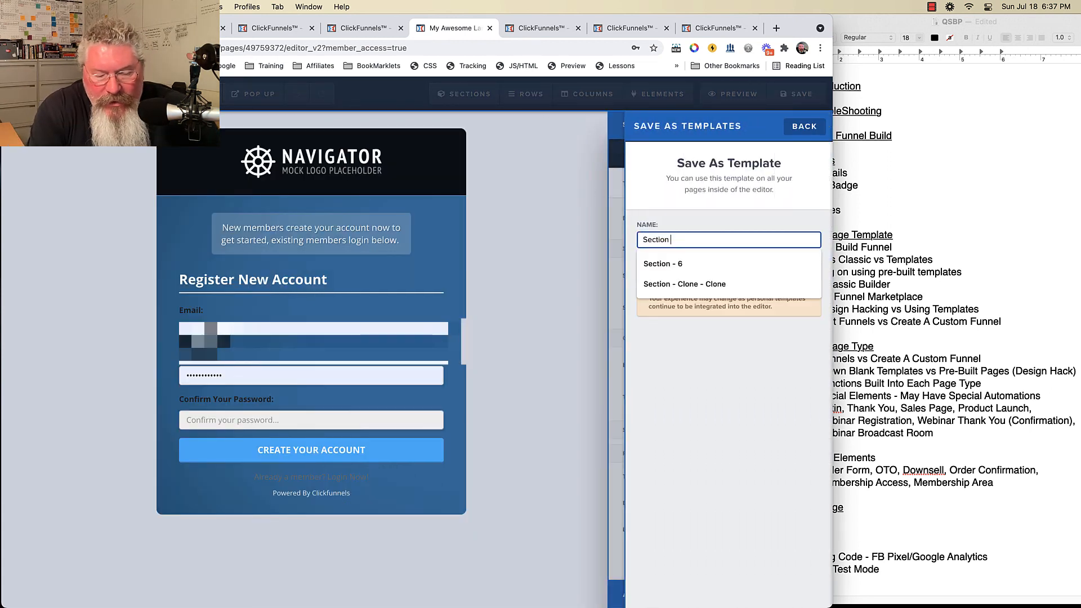
type("1")
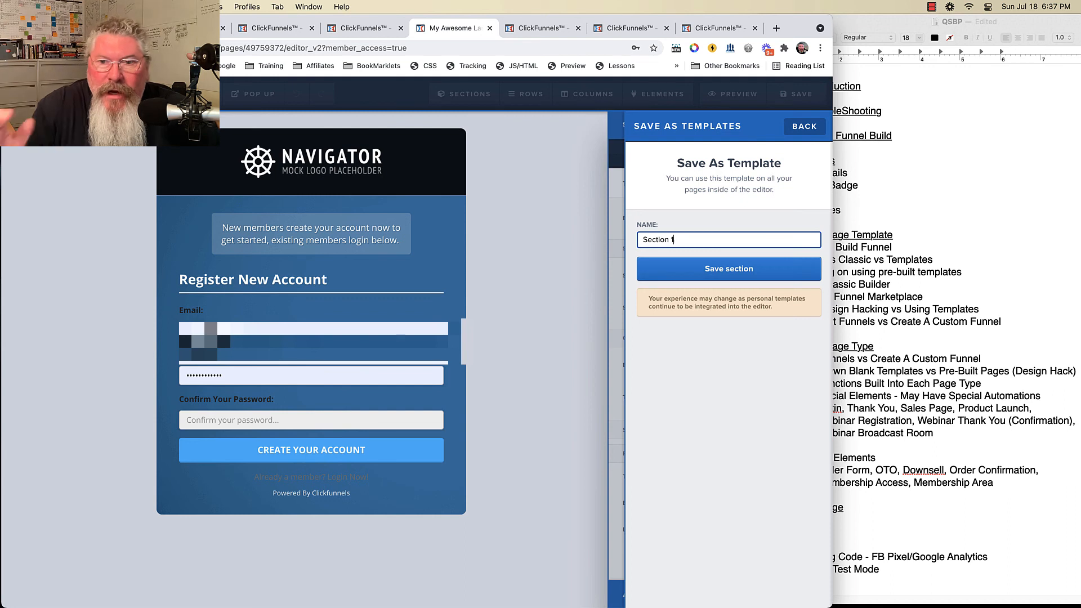
left_click(727, 270)
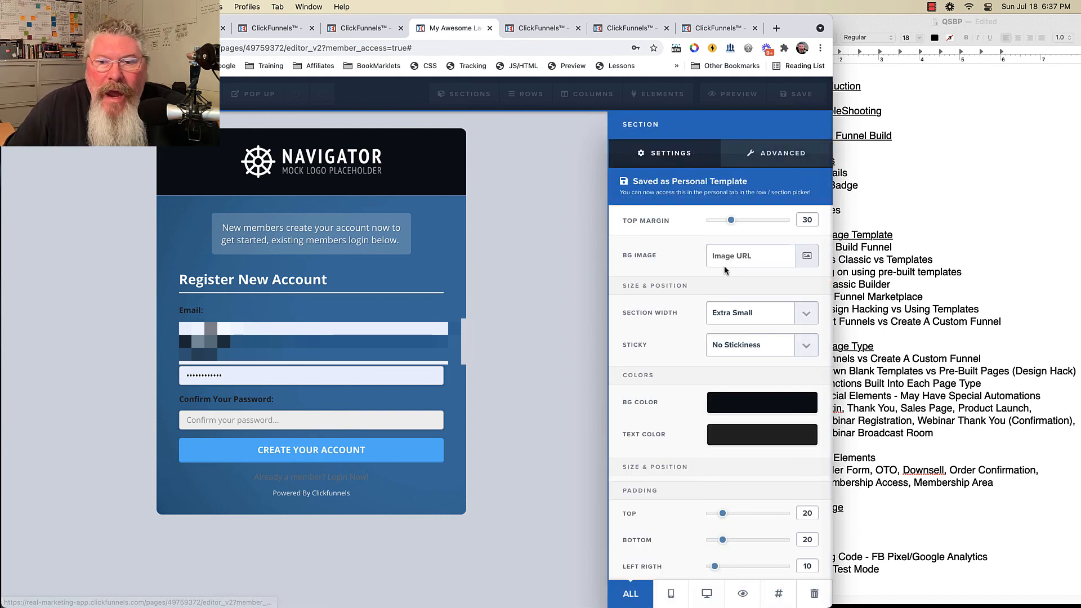
left_click(529, 313)
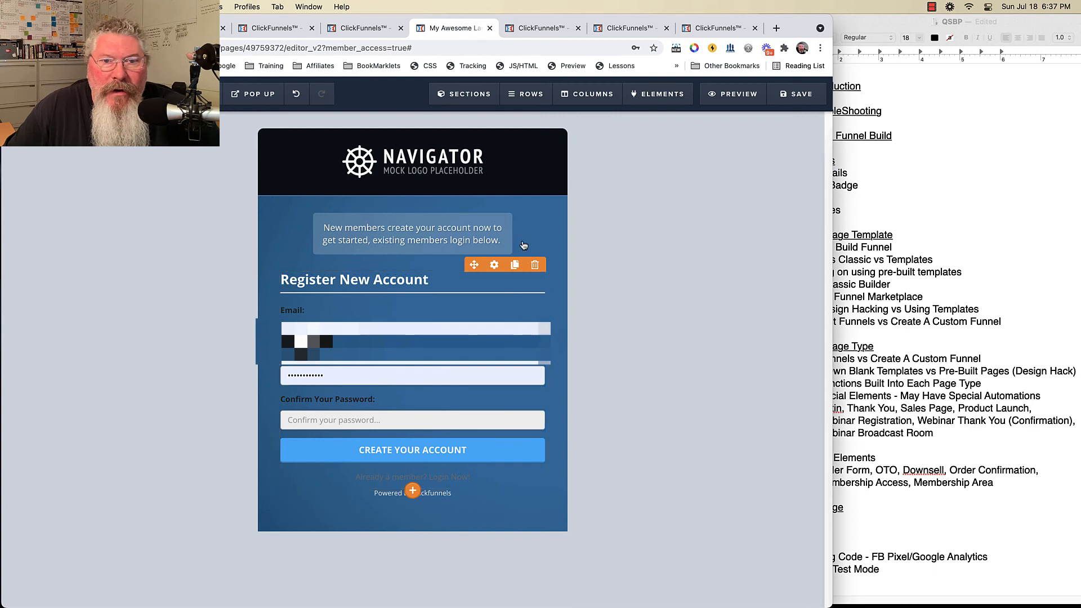
Add the saved Section 1 template from My Sections to the page above the existing header section.
mouse_move(464, 96)
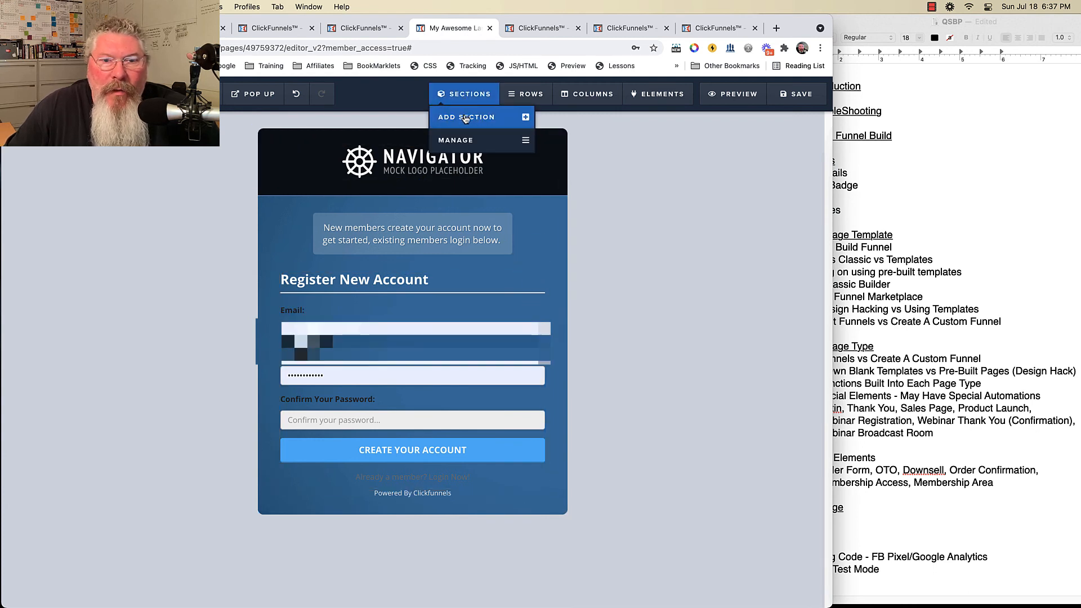
left_click(466, 118)
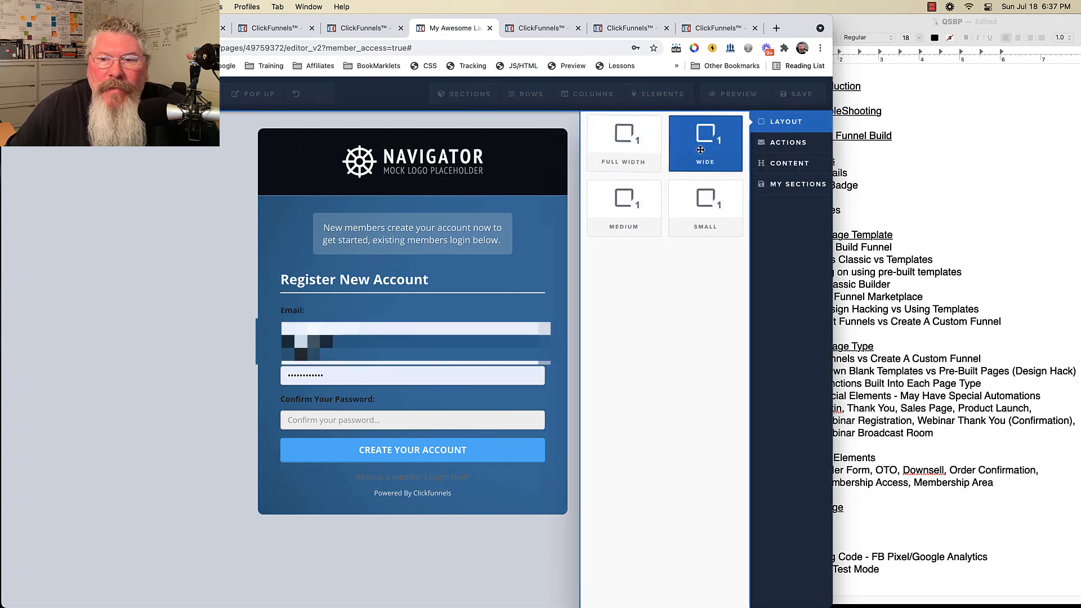
left_click(793, 188)
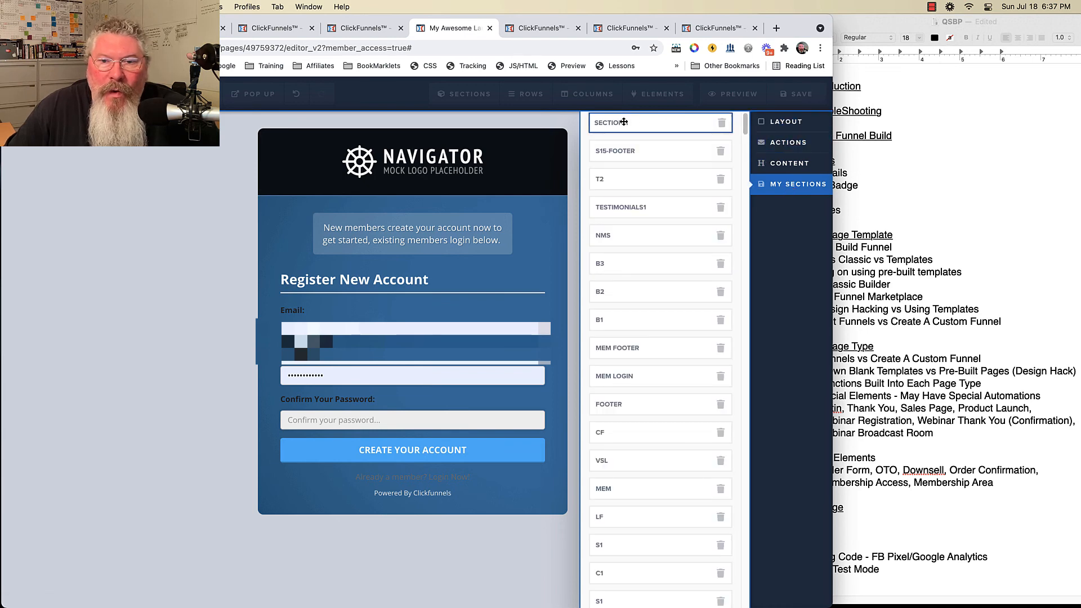
left_click_drag(624, 122, 420, 120)
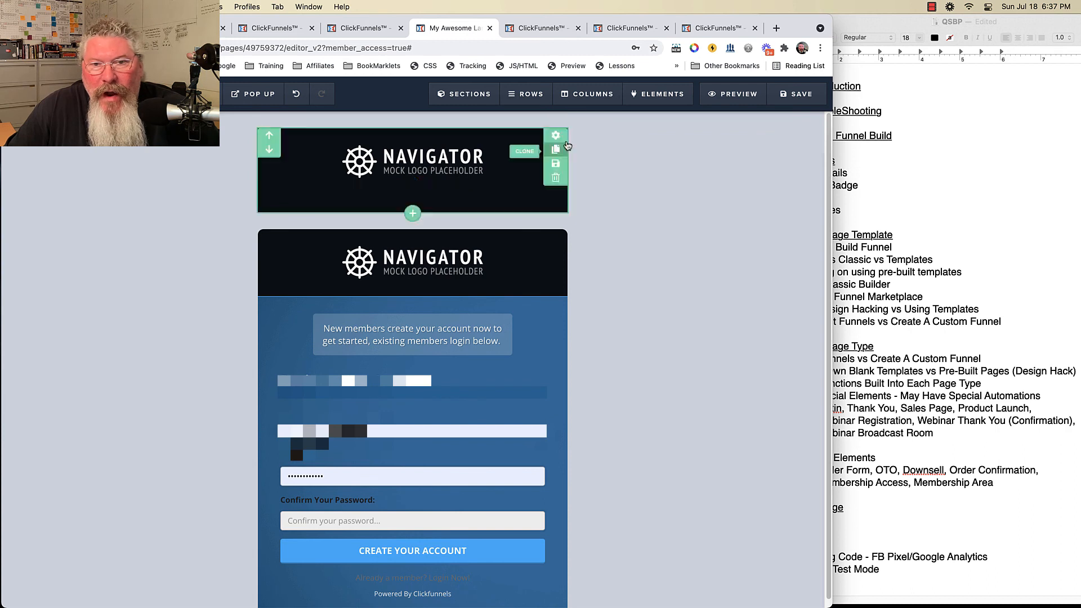
left_click(567, 147)
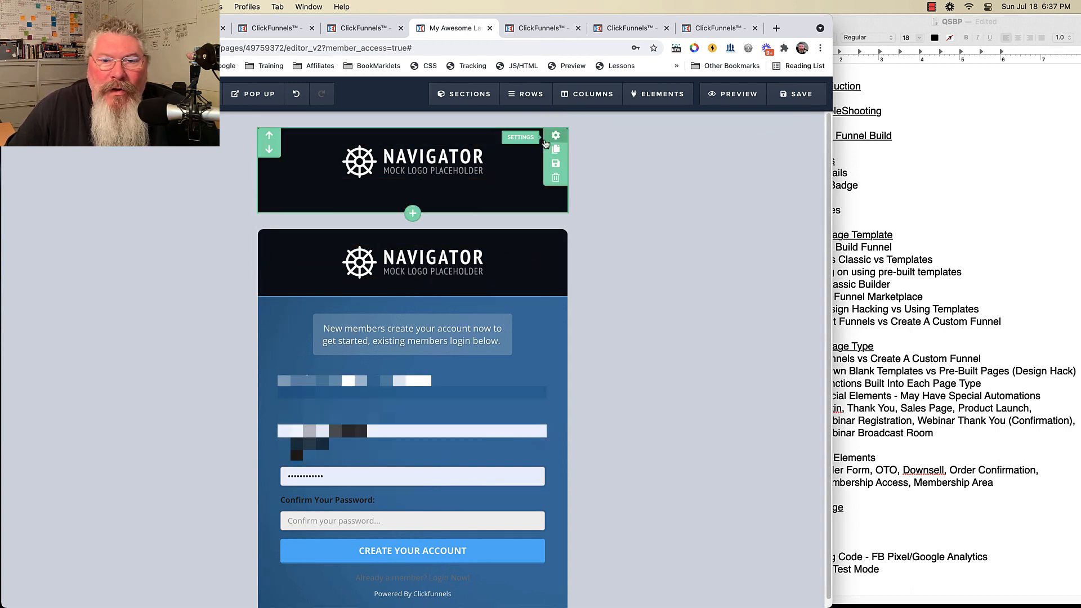
Review the list of all sections on the Members Access page and close it.
mouse_move(529, 162)
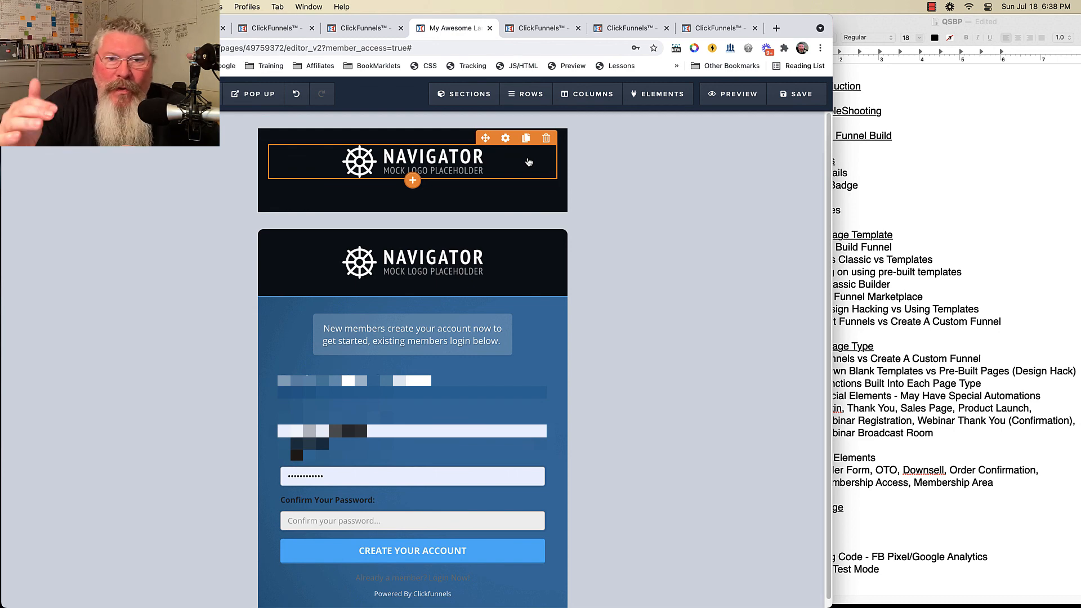
mouse_move(465, 95)
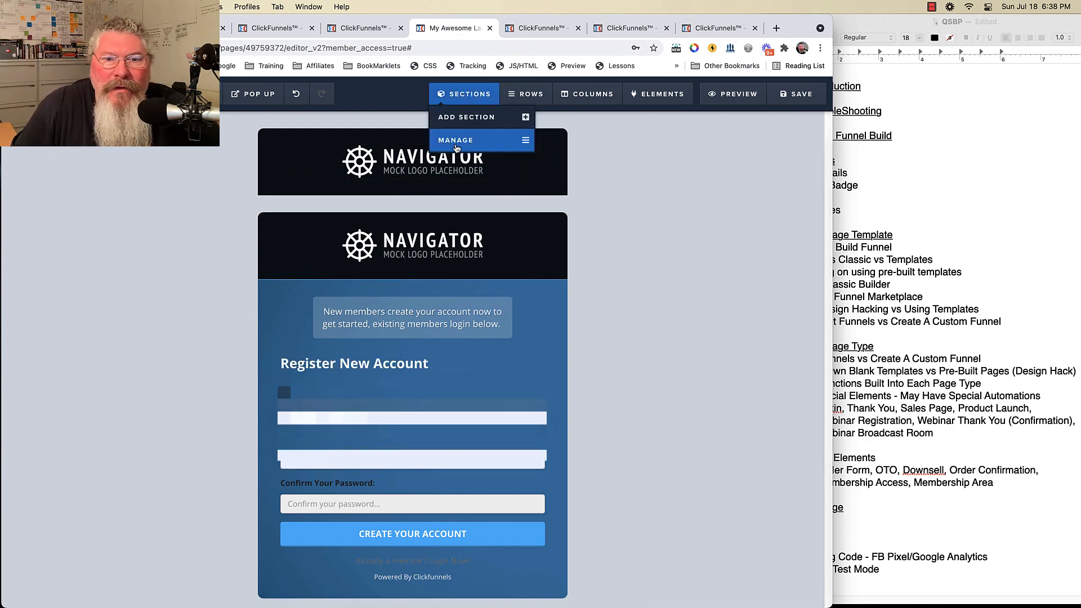
left_click(456, 141)
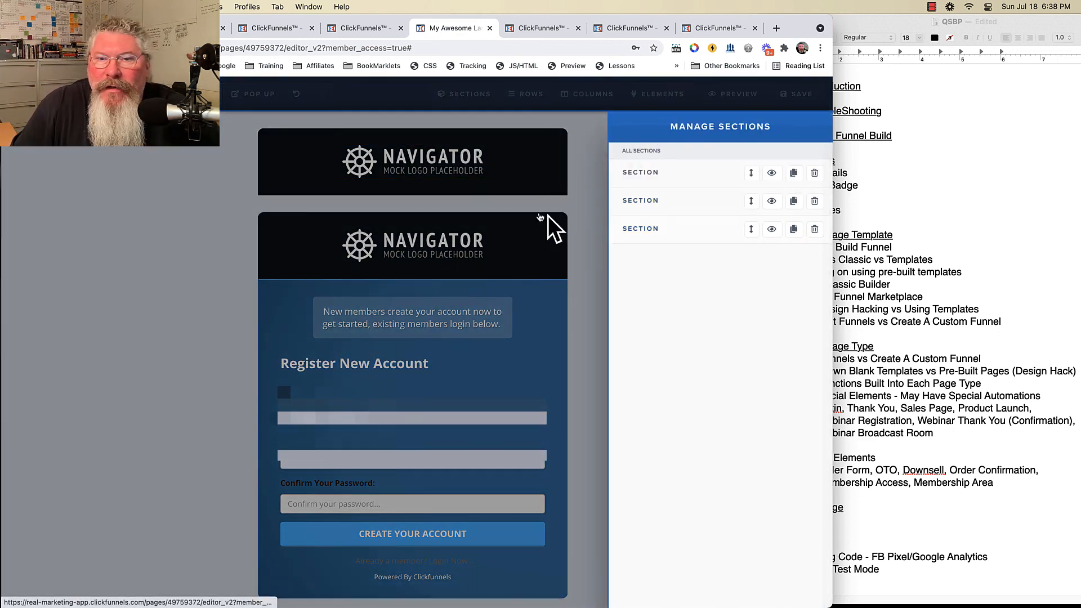
left_click(548, 217)
Insert the saved S15-Footer section between the two Navigator header sections.
mouse_move(466, 96)
left_click(458, 116)
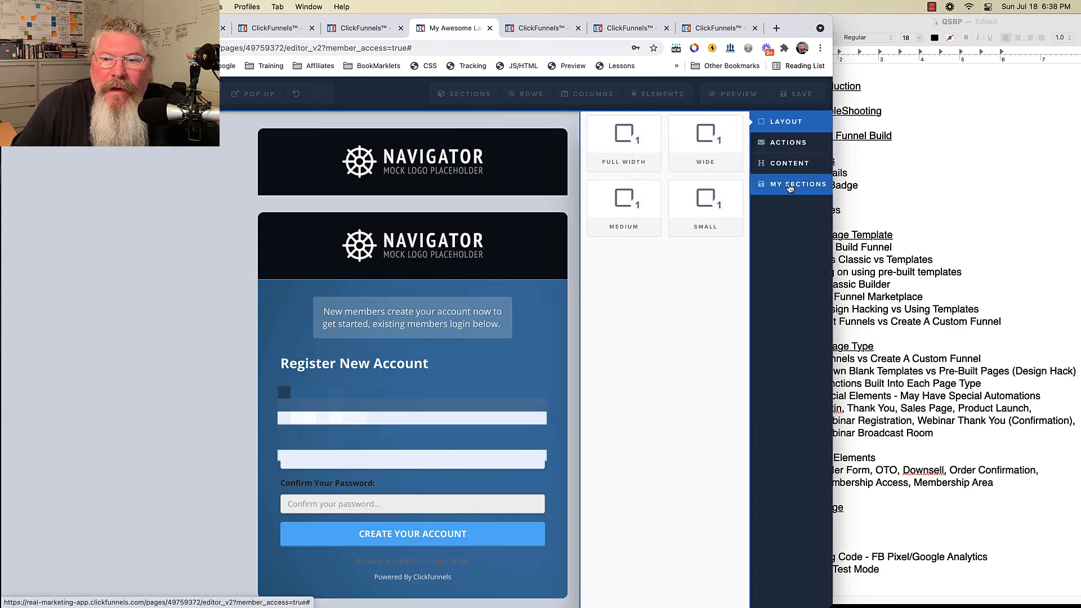
left_click(790, 186)
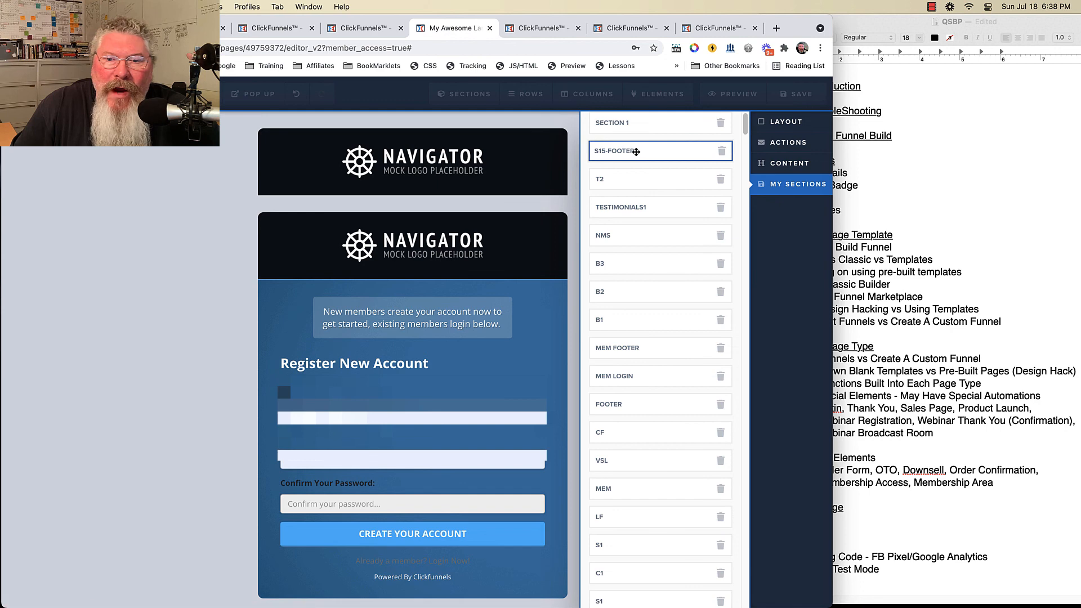
left_click_drag(637, 152, 414, 242)
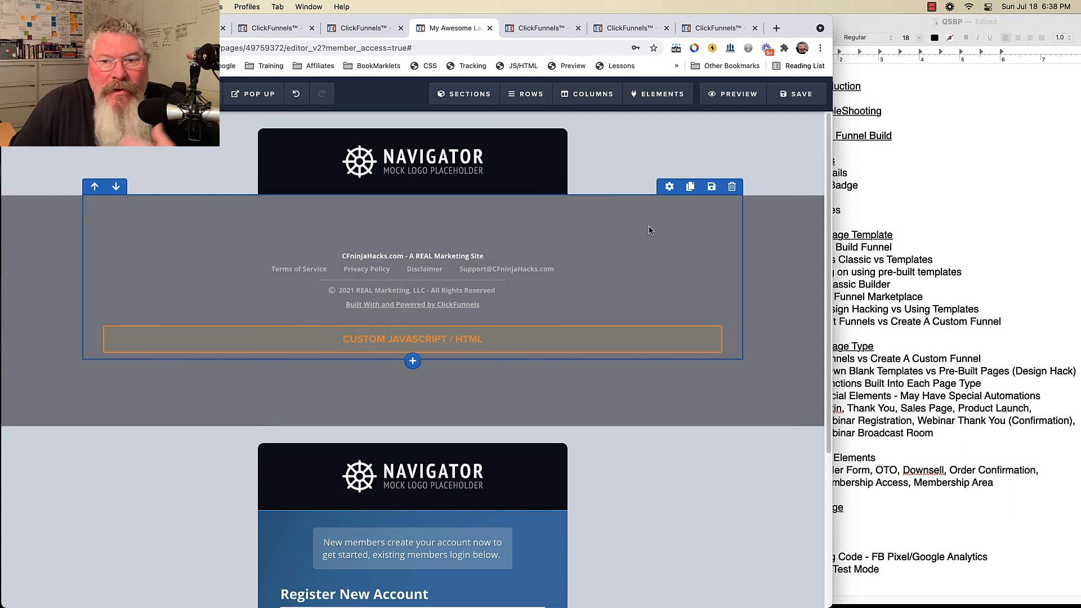
Check the page type and Special Elements notes in the QSBP outline, and return to the Members Area overview in ClickFunnels.
left_click(942, 224)
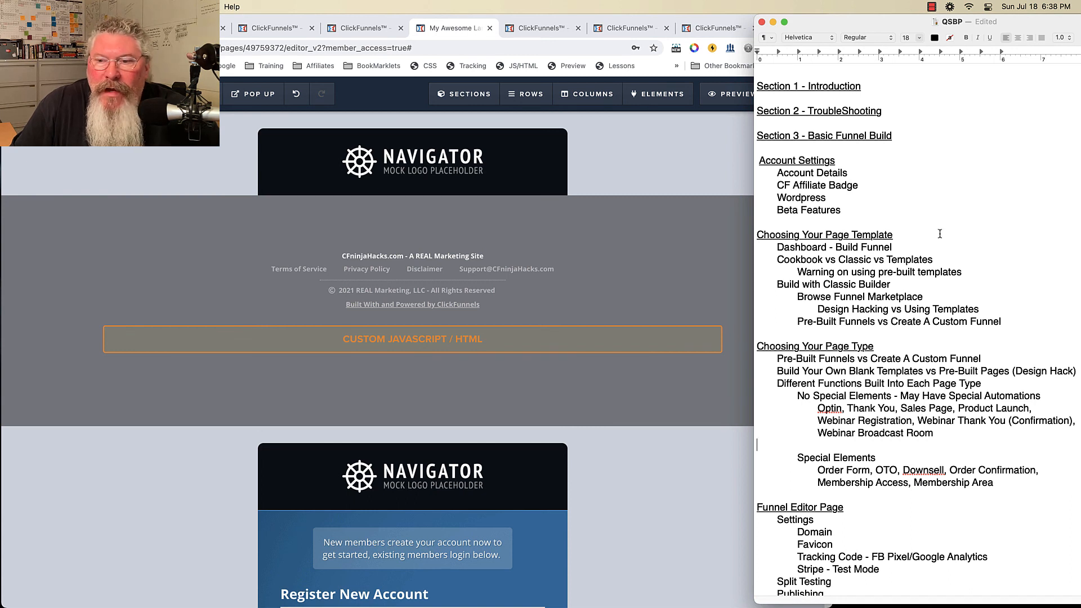
scroll(940, 234, "down", 3)
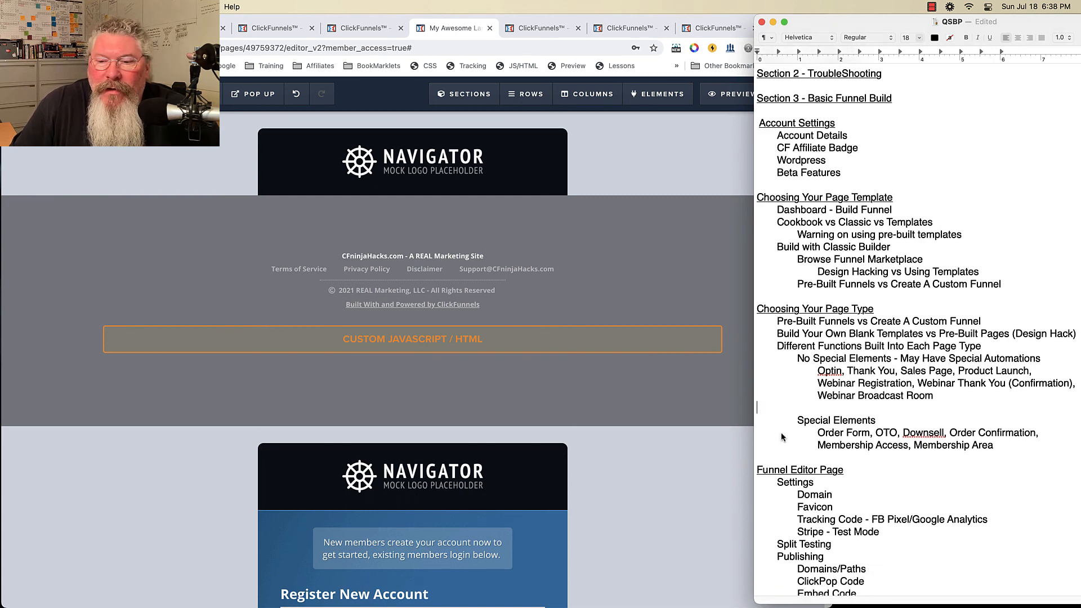
left_click(361, 28)
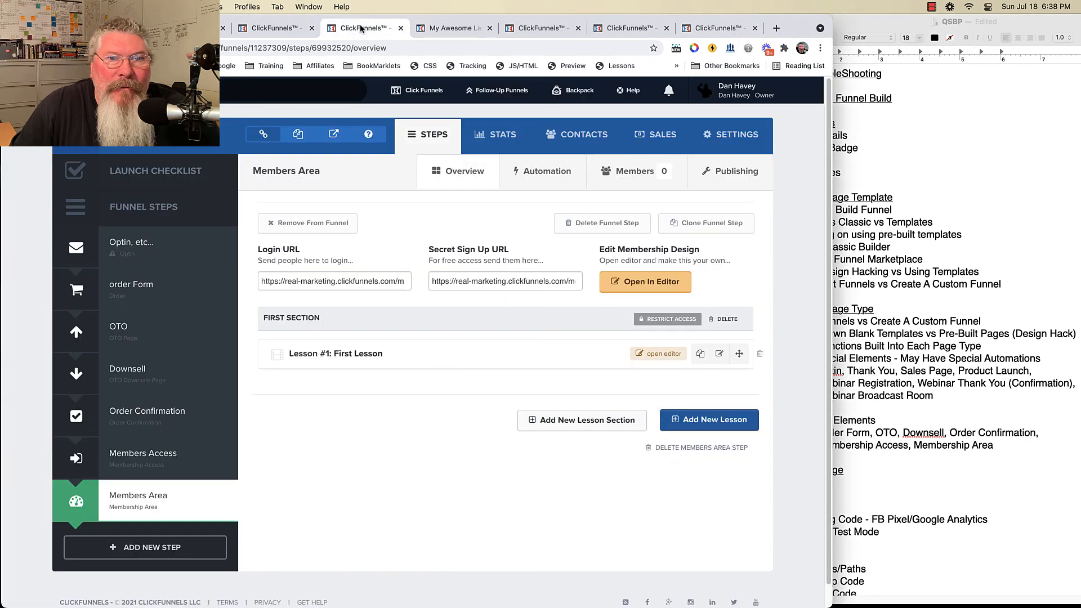